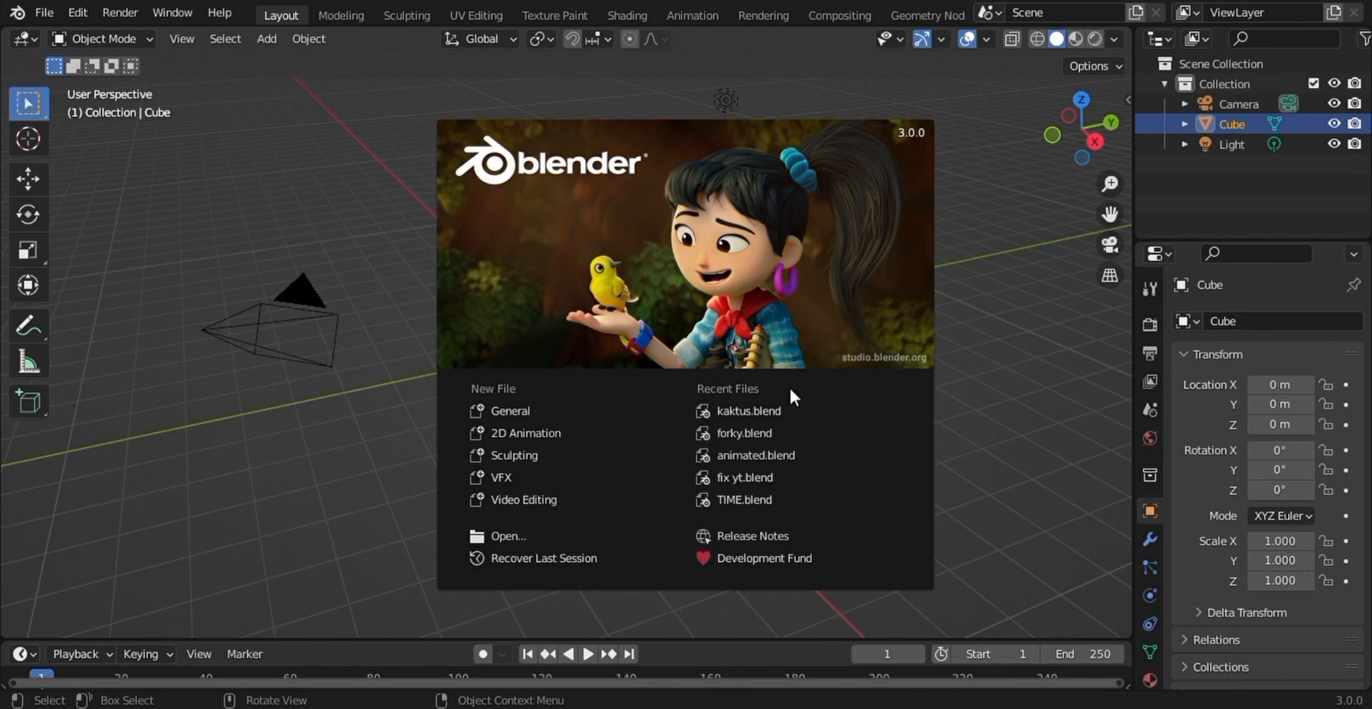
- Dismiss the splash screen and delete the default light and camera, keeping only the cube
left_click(993, 254)
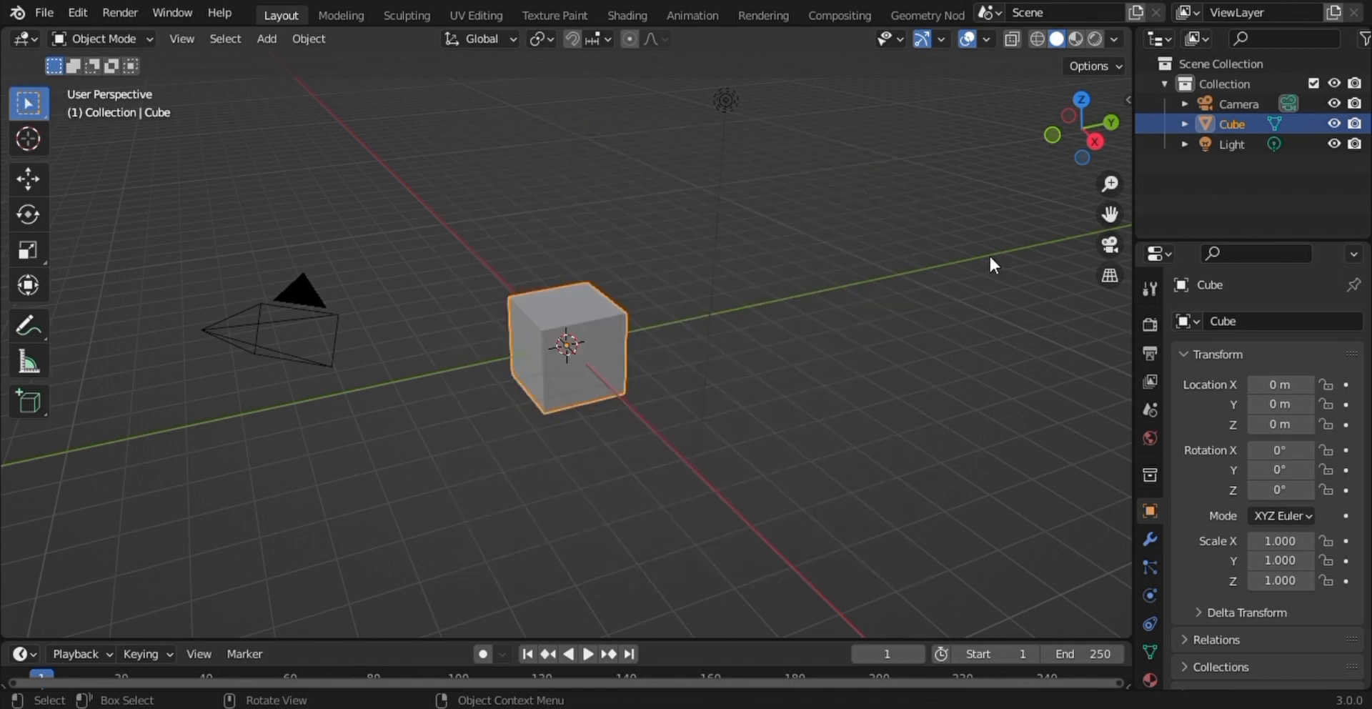
left_click(1133, 114)
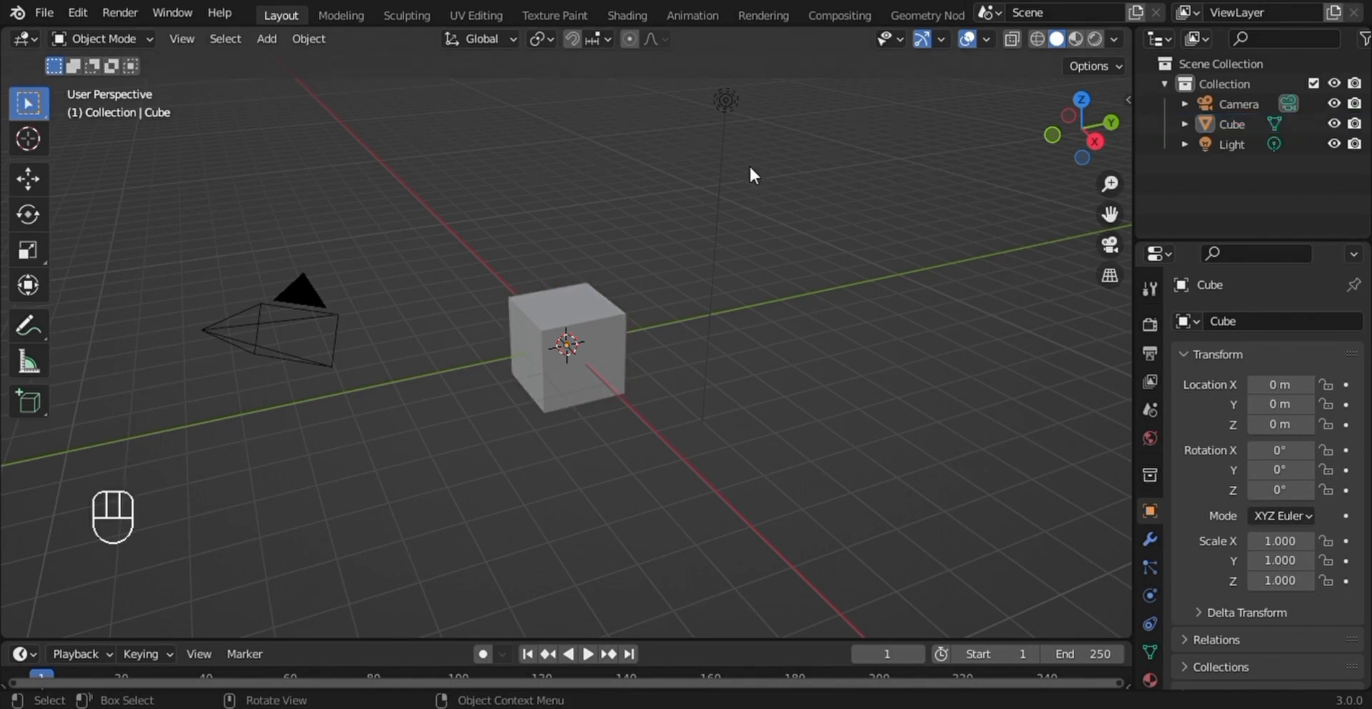
left_click(731, 121)
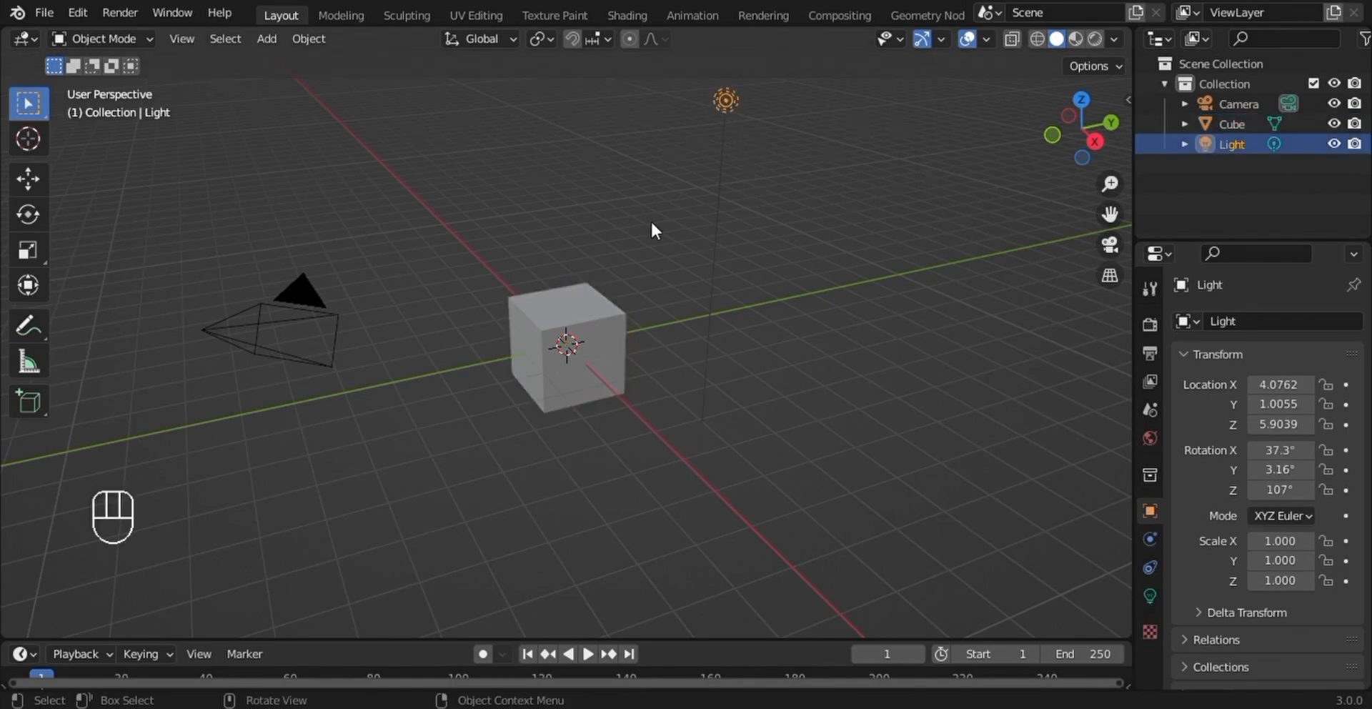
left_click(281, 342, "shift")
key("Delete")
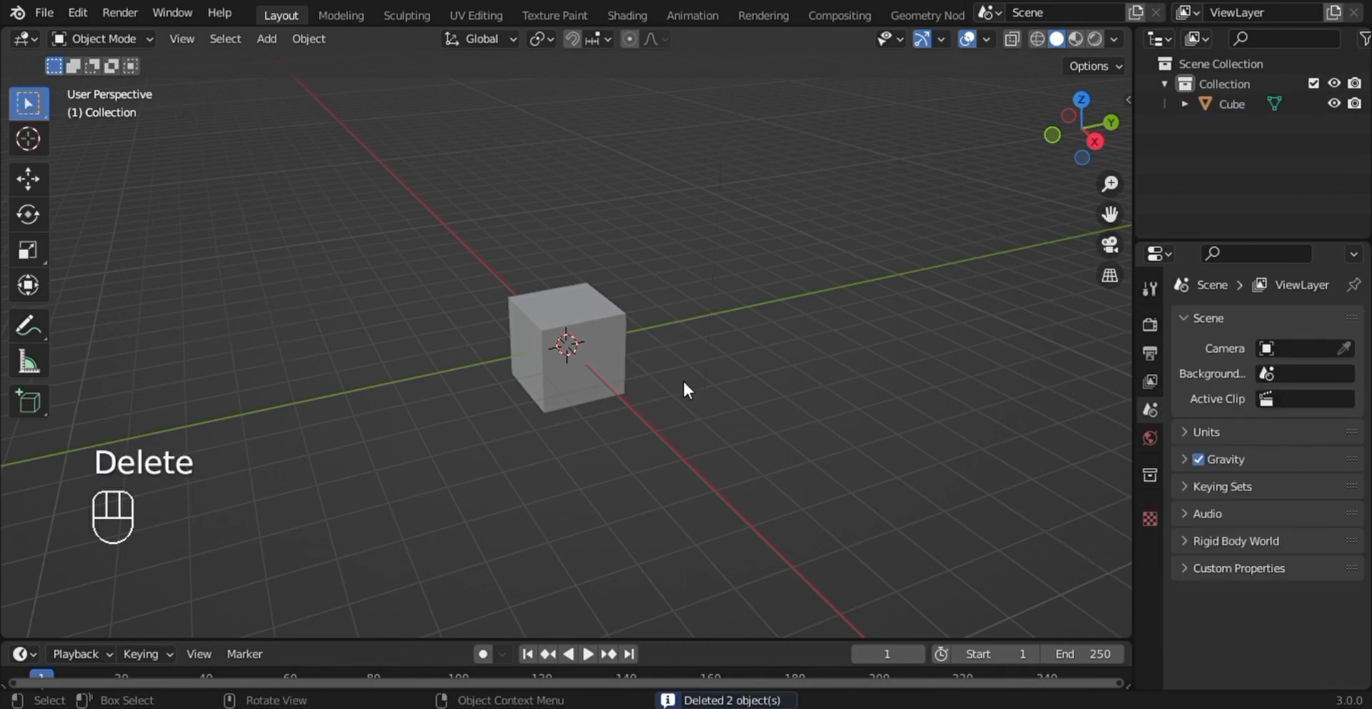
- Scale the cube along the global X axis to about 0.758
left_click(567, 344)
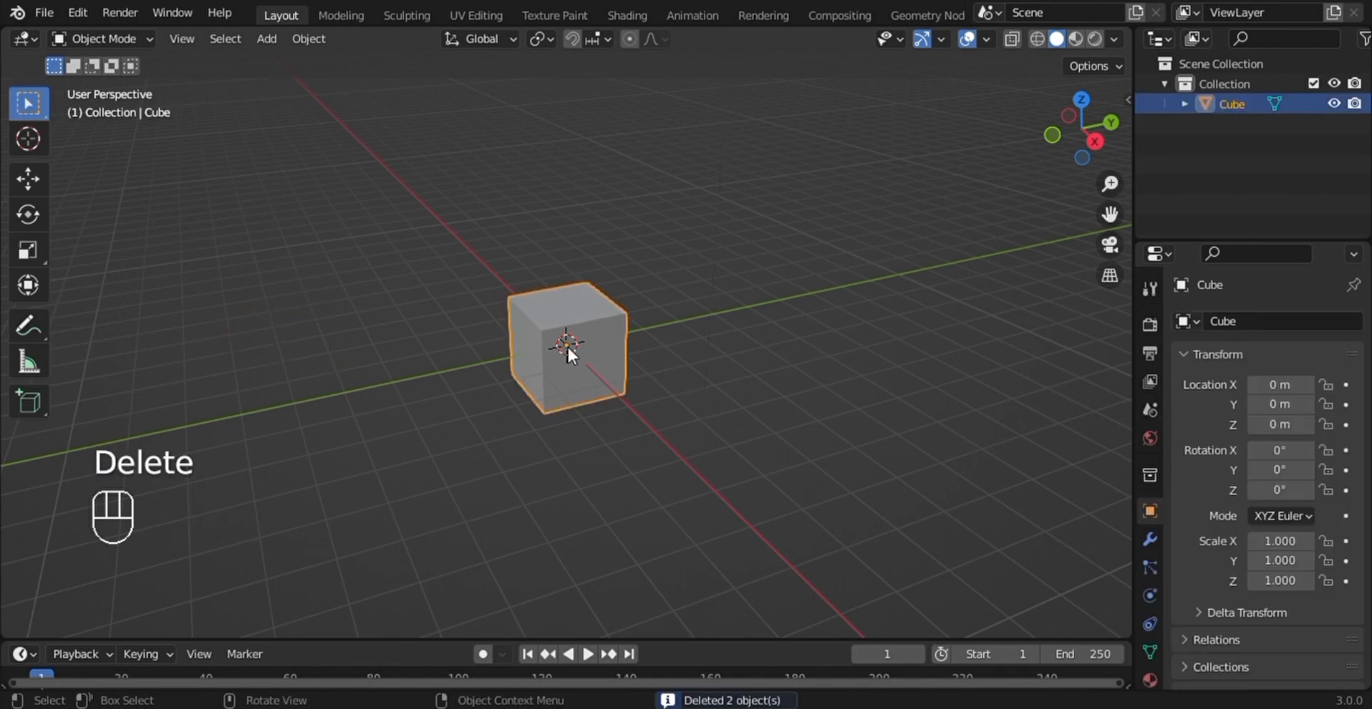
scroll(681, 370, "up", 1)
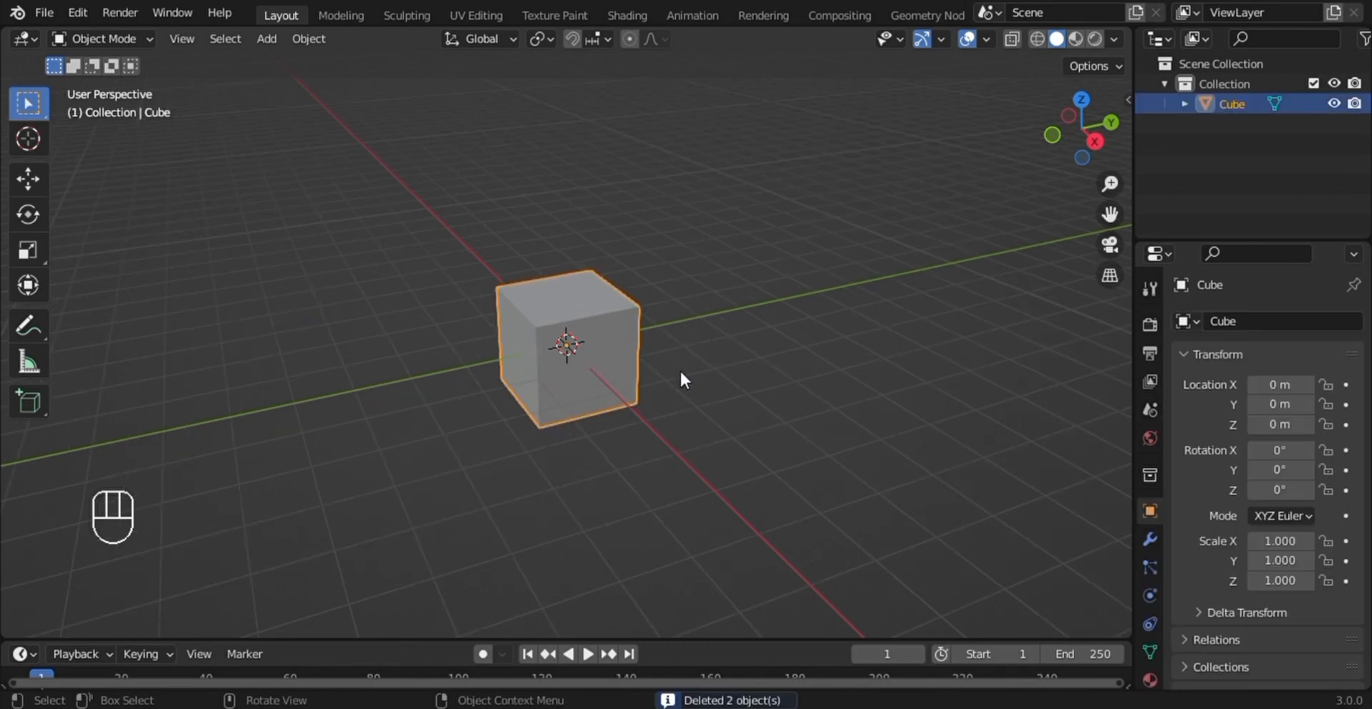
key("s")
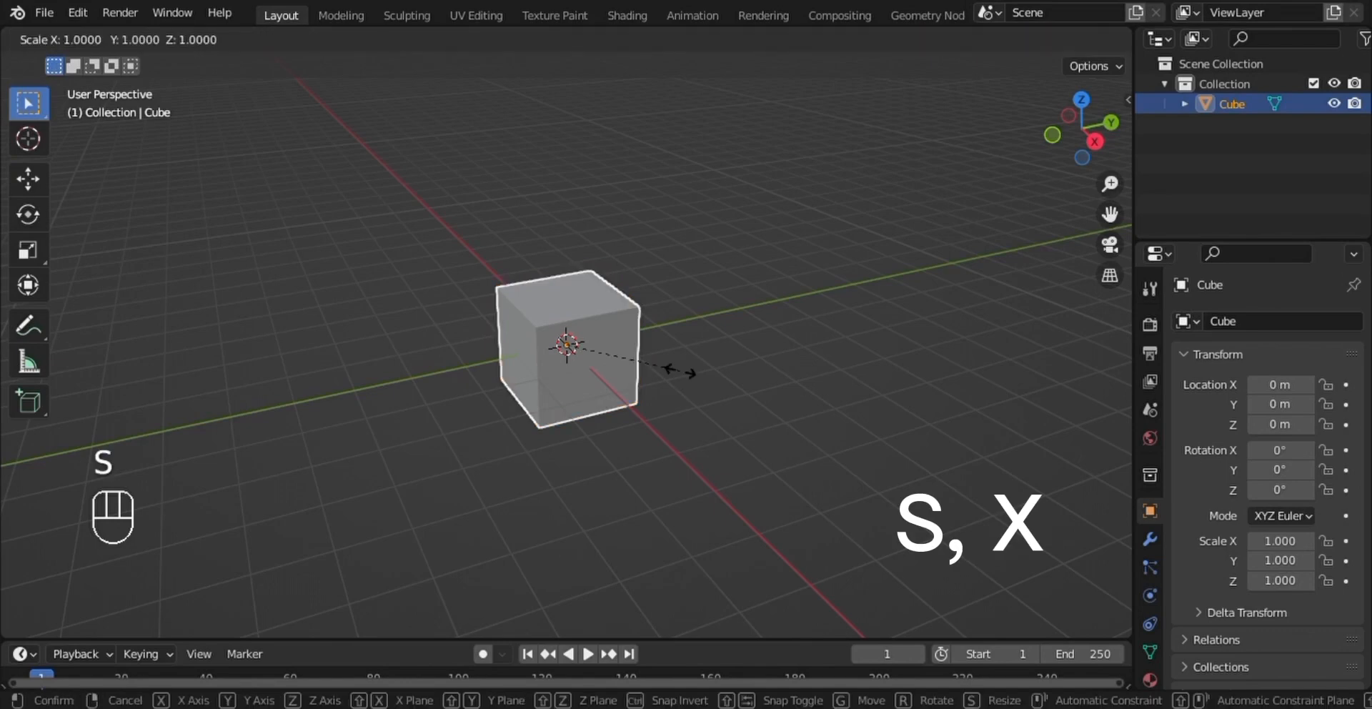
key("x")
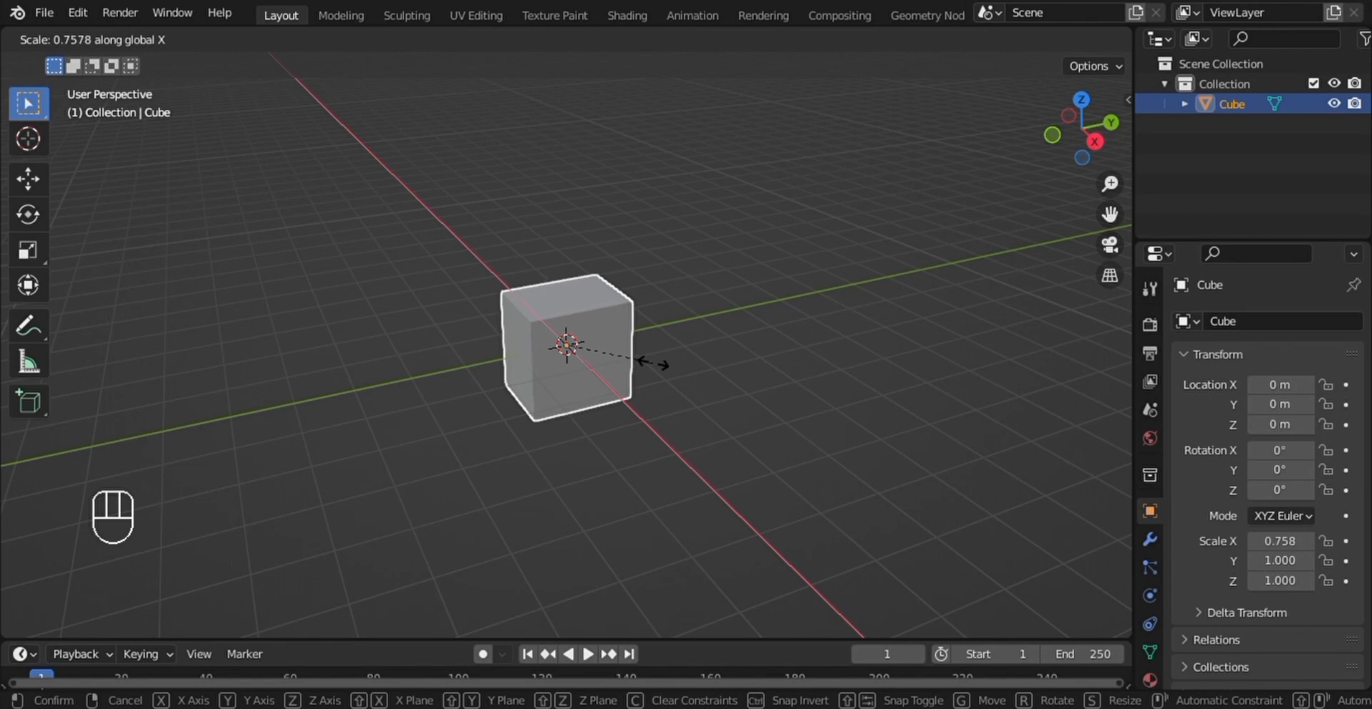
left_click(653, 360)
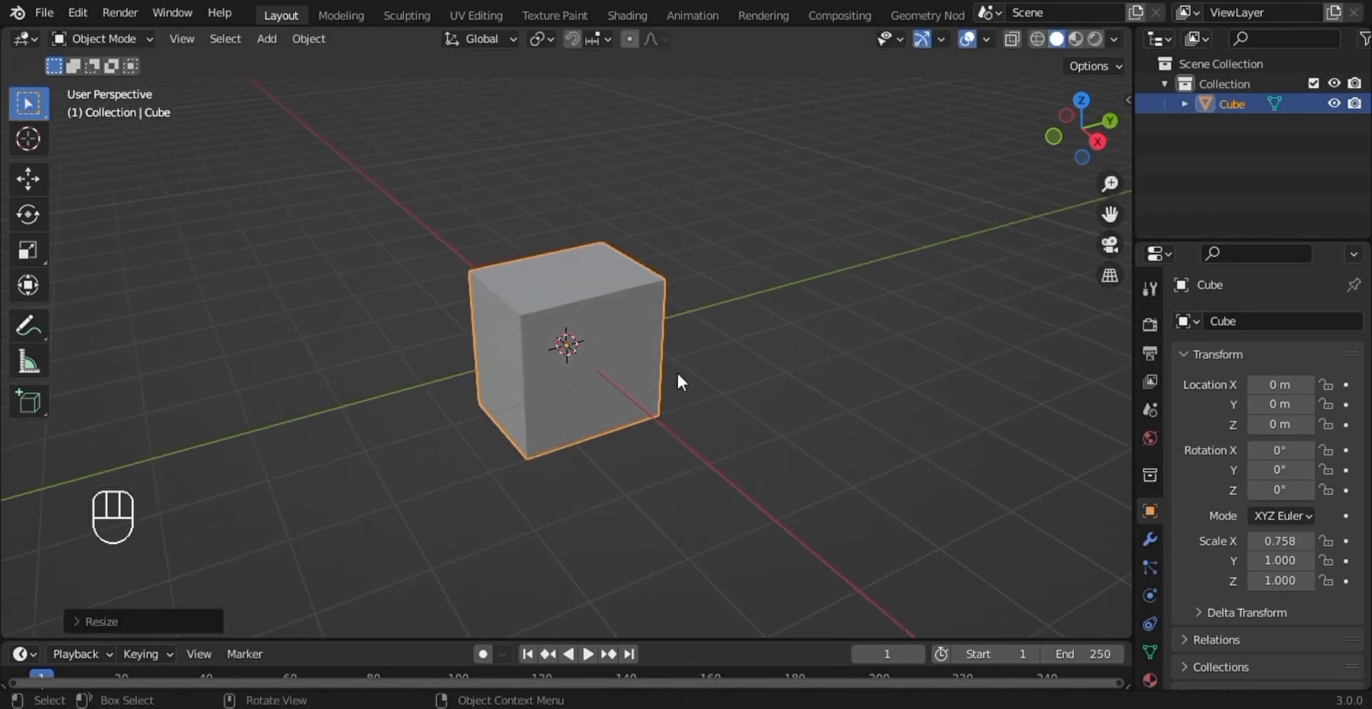
- Scale the whole cube up uniformly by a factor of about 1.77
key("s")
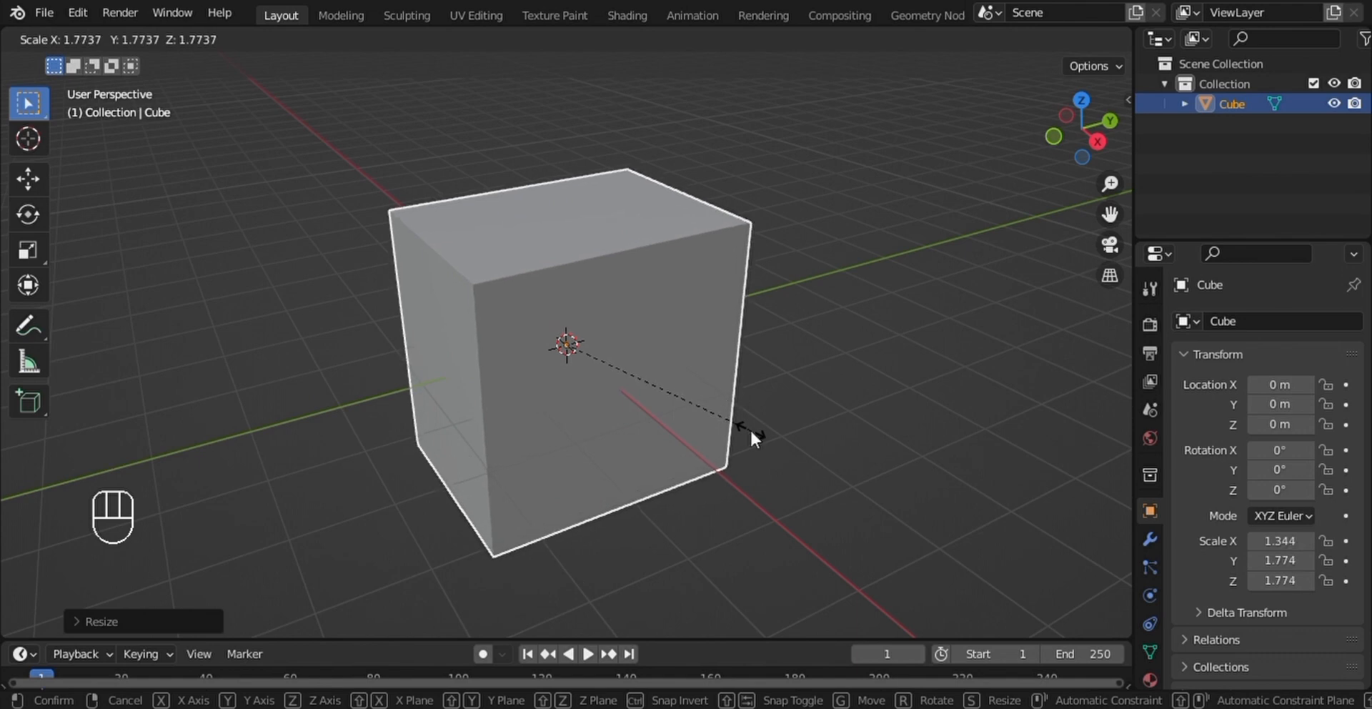
left_click(749, 427)
mouse_move(749, 428)
middle_mouse_down()
mouse_move(687, 371)
mouse_move(827, 444)
mouse_move(751, 433)
middle_mouse_up()
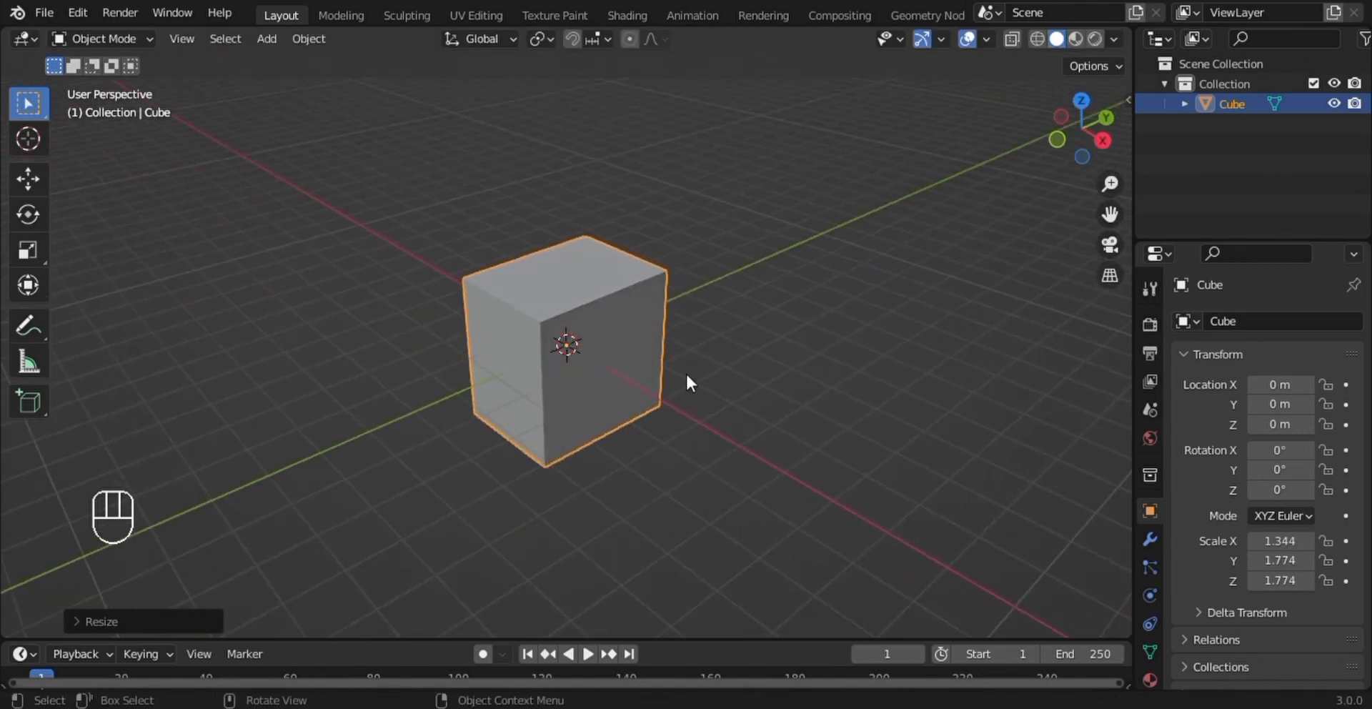
- Enter Edit Mode on the cube and set the mesh selection mode to faces
key("Tab")
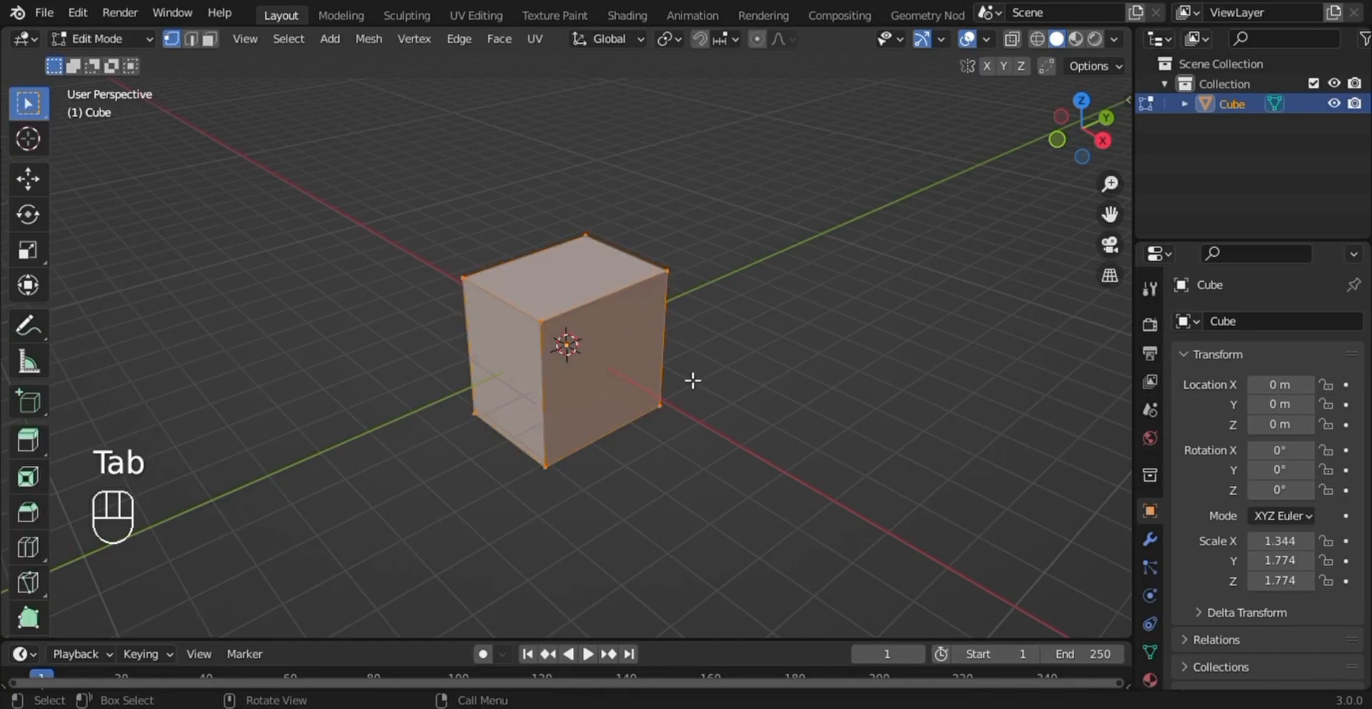
left_click(210, 39)
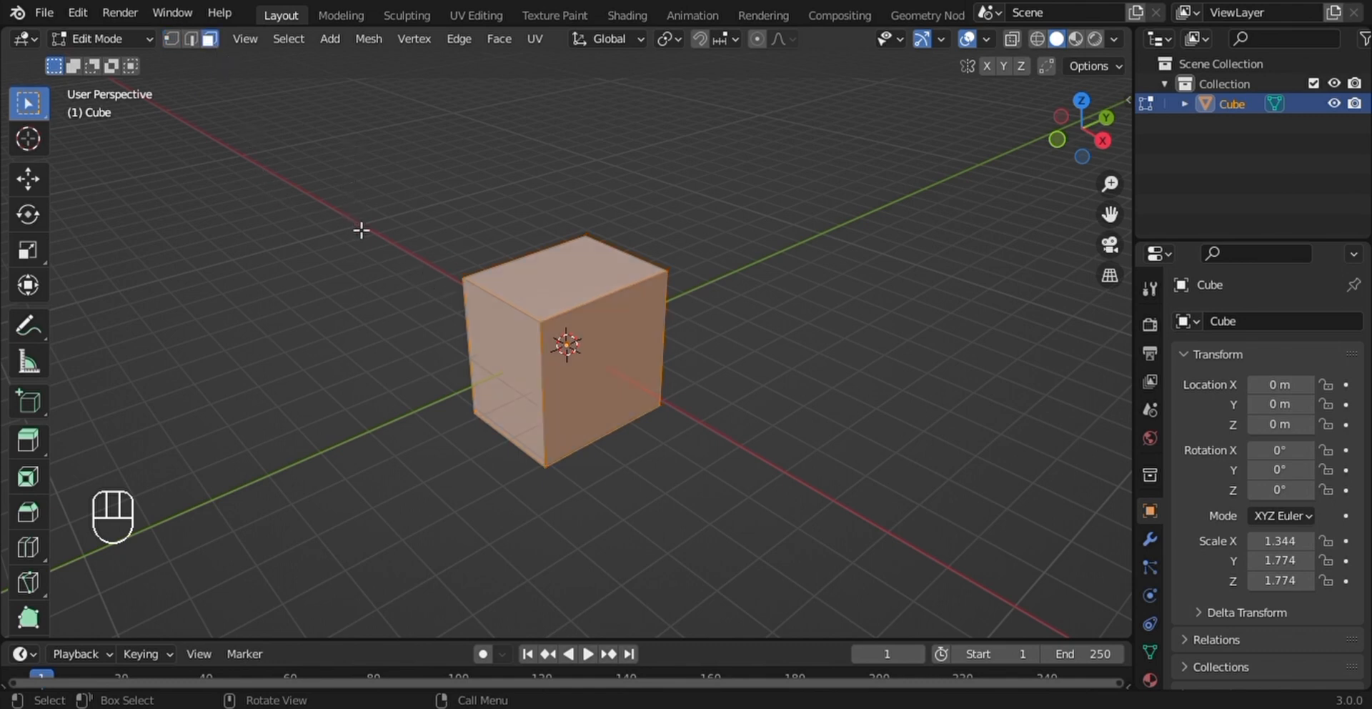
key("2")
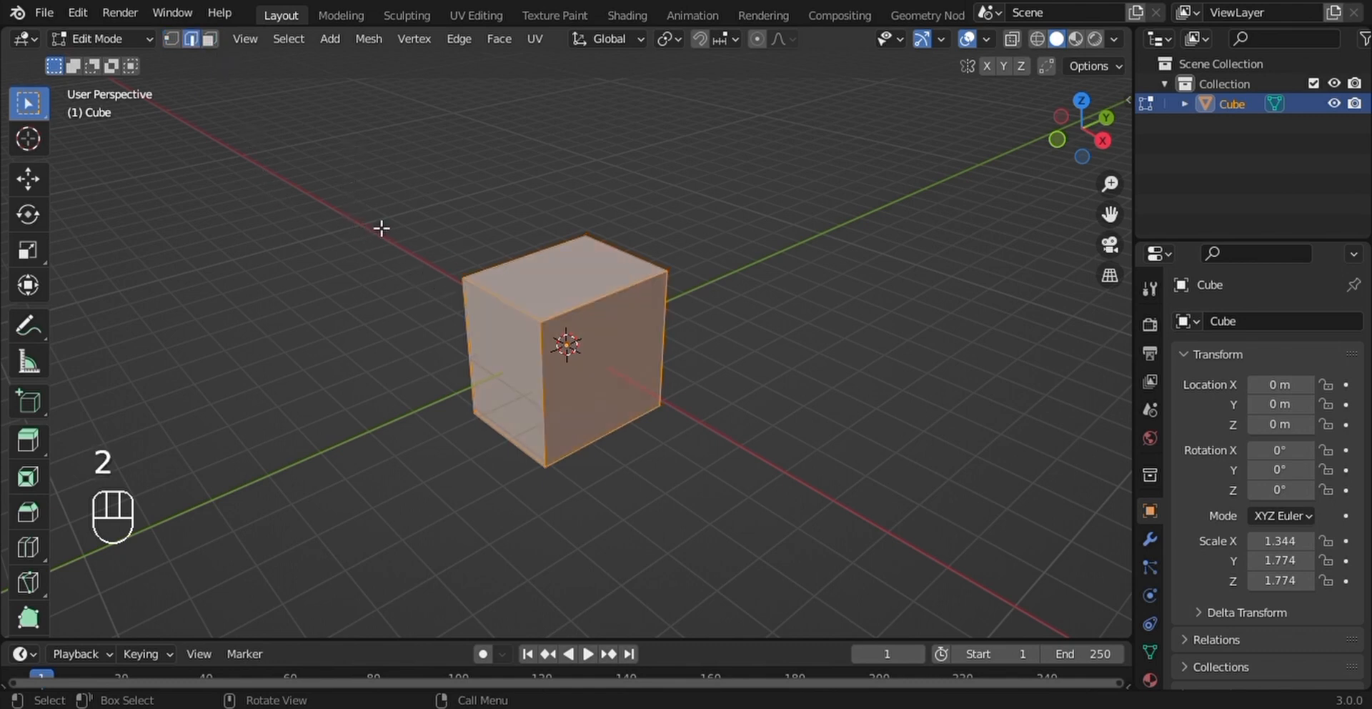
key("3")
key("1")
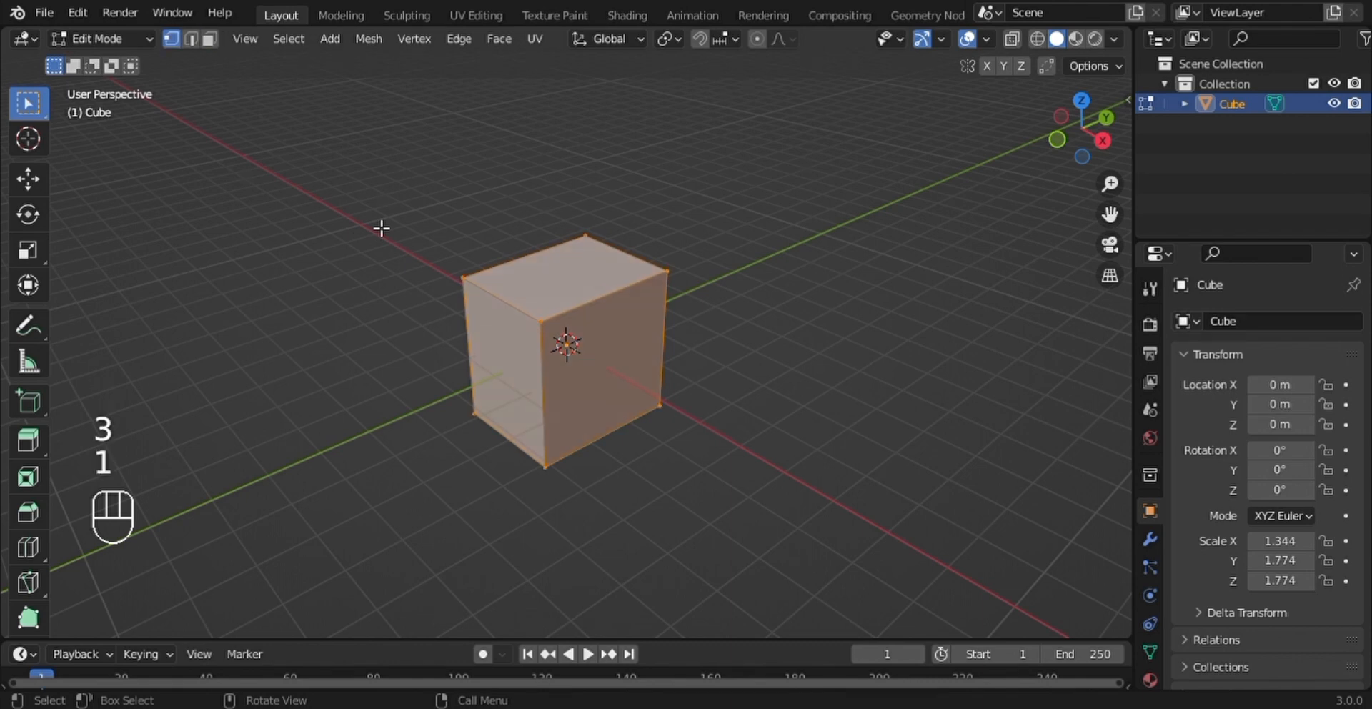
key("2")
key("3")
- Delete the cube's front face on the positive X side together with its bottom face
middle_click_drag(595, 326, 560, 299)
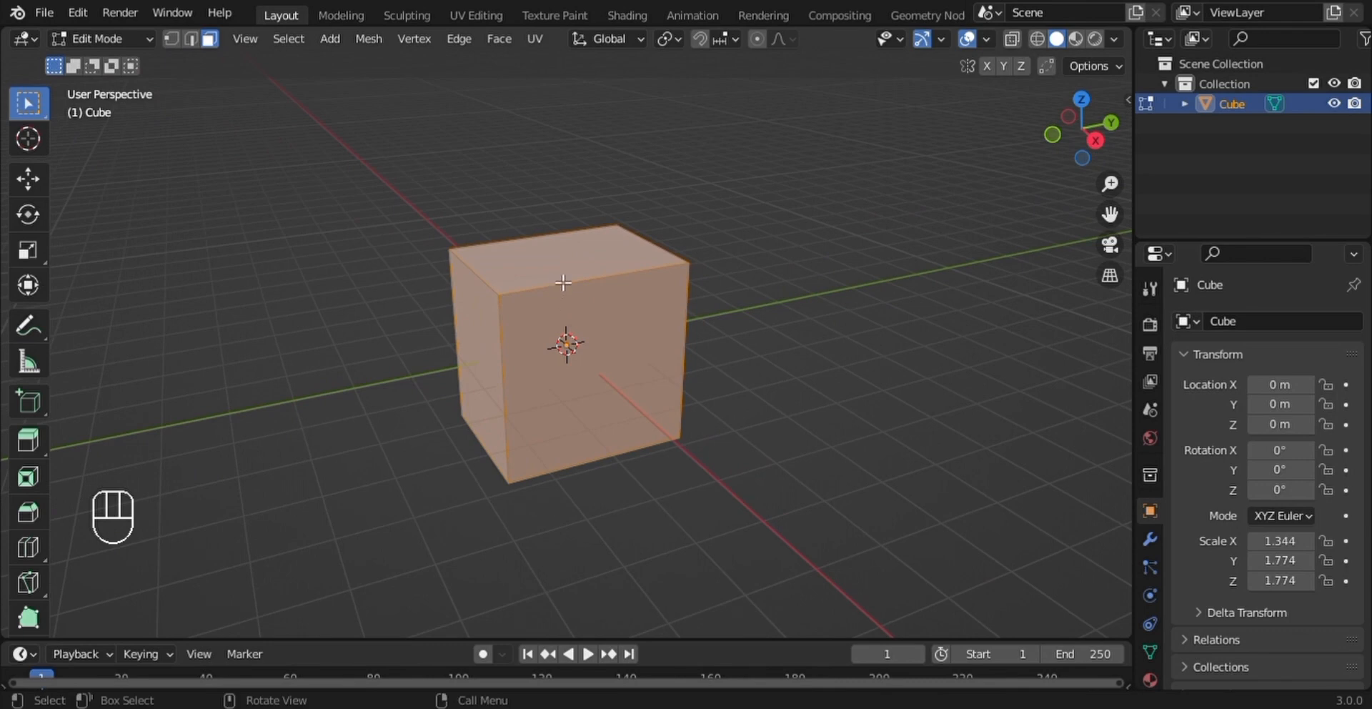
left_click(565, 273)
middle_click_drag(579, 291, 567, 278)
left_click(615, 368)
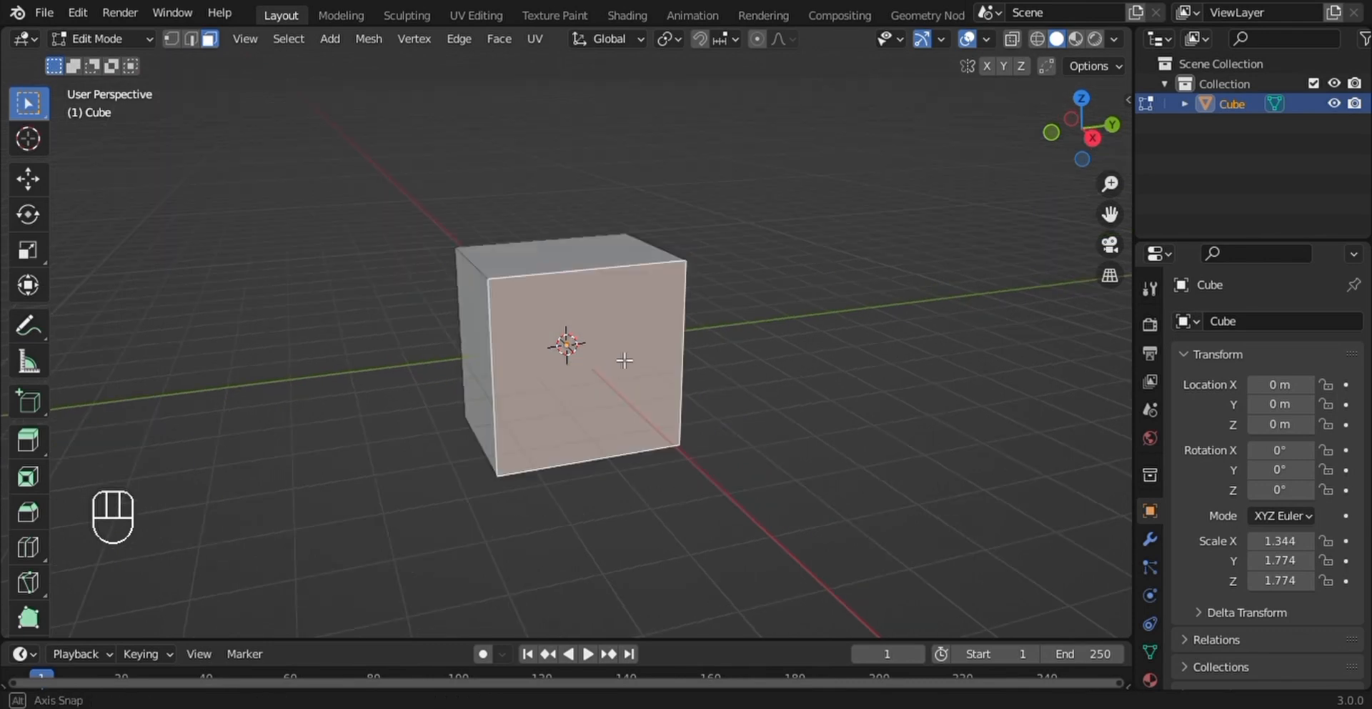
middle_click_drag(616, 367, 707, 242)
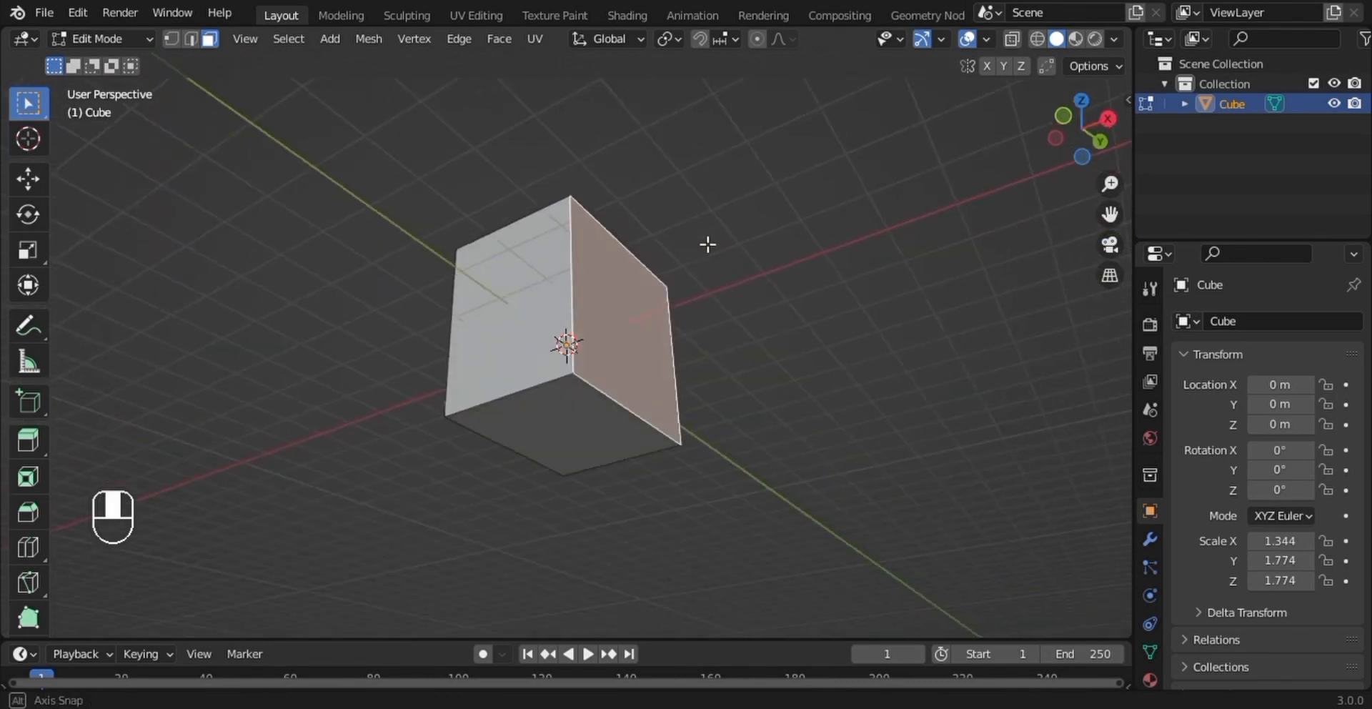
left_click(590, 430, "shift")
middle_click_drag(894, 331, 812, 454)
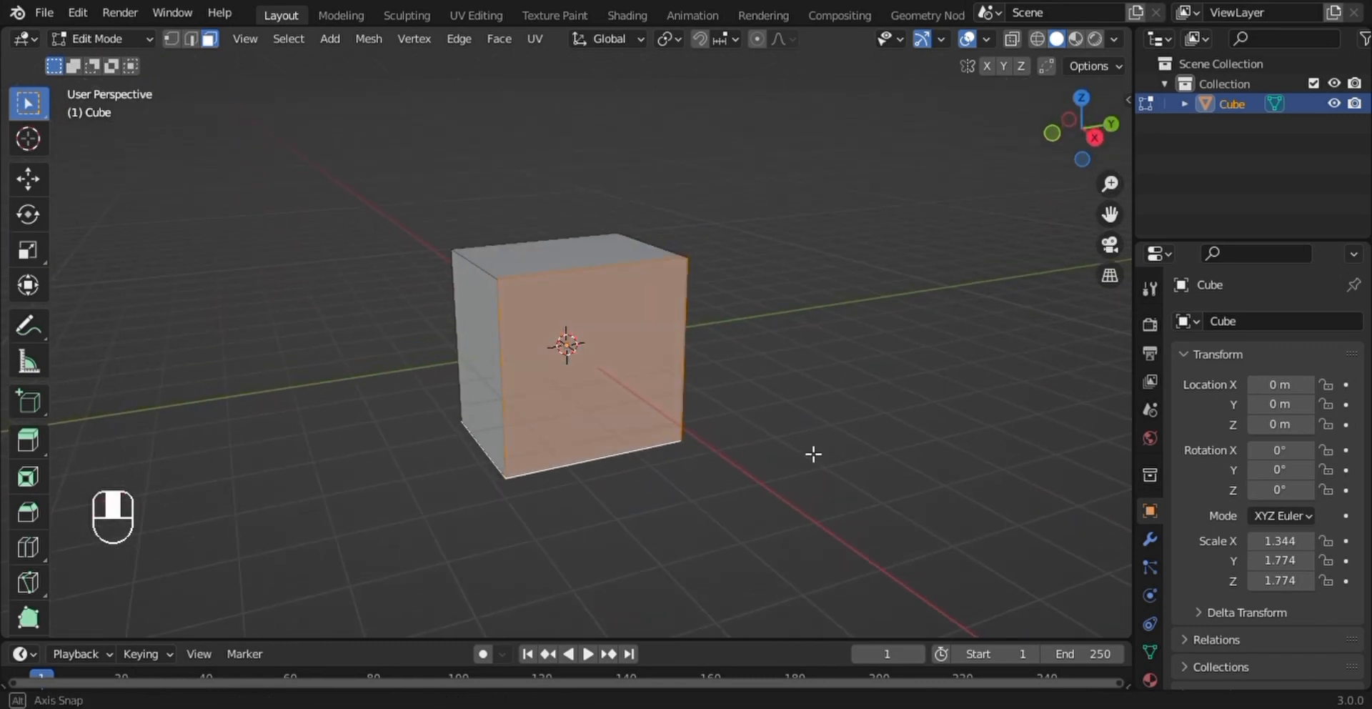
key("x")
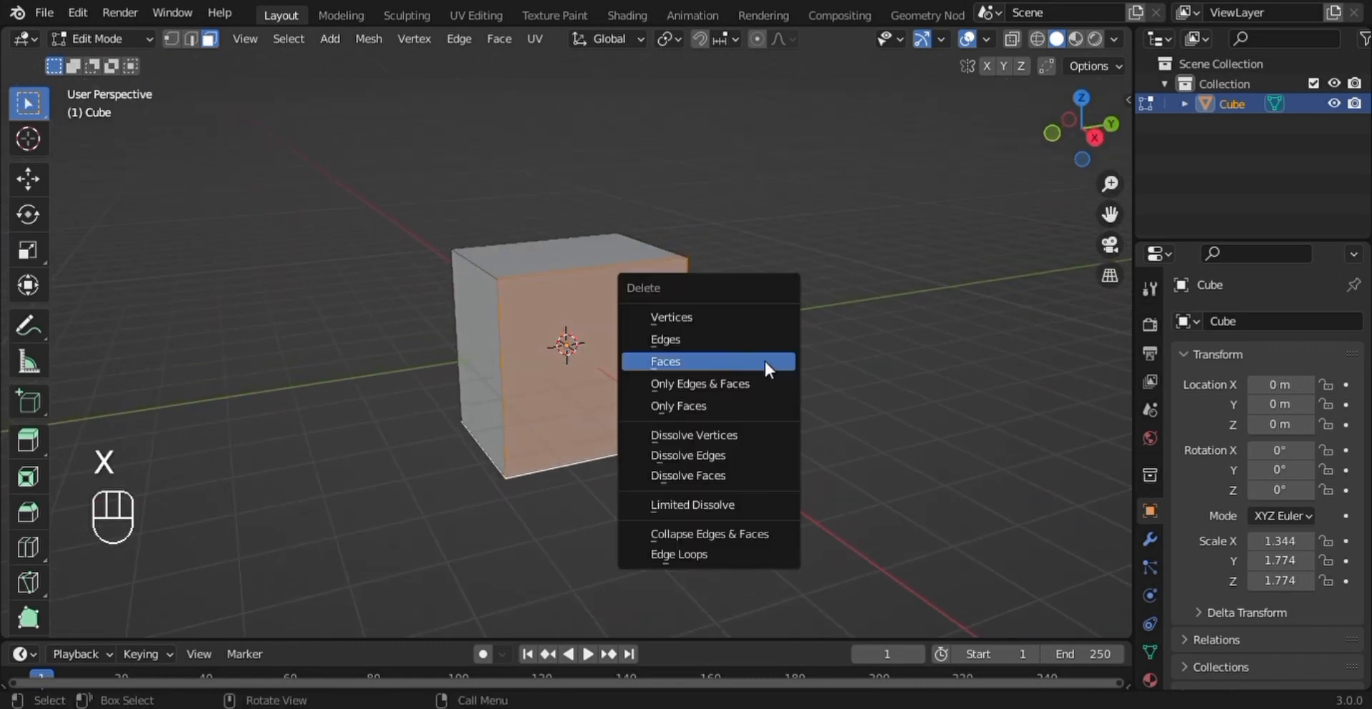
left_click(702, 361)
- Separate the top face of the open box into its own object and return to Object Mode
mouse_move(708, 367)
middle_mouse_down()
mouse_move(775, 291)
mouse_move(668, 328)
mouse_move(686, 367)
mouse_move(704, 371)
middle_mouse_up()
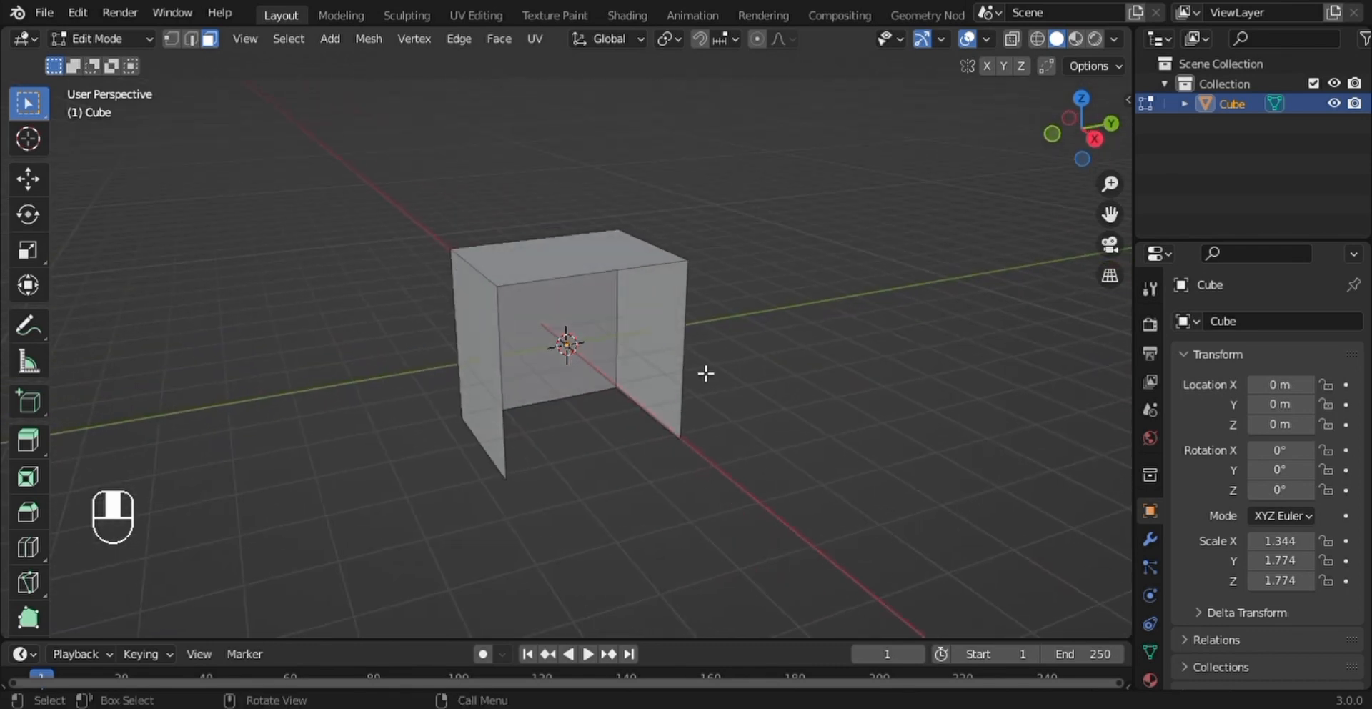
left_click(615, 270)
middle_click_drag(614, 270, 667, 301)
scroll(667, 298, "up", 1)
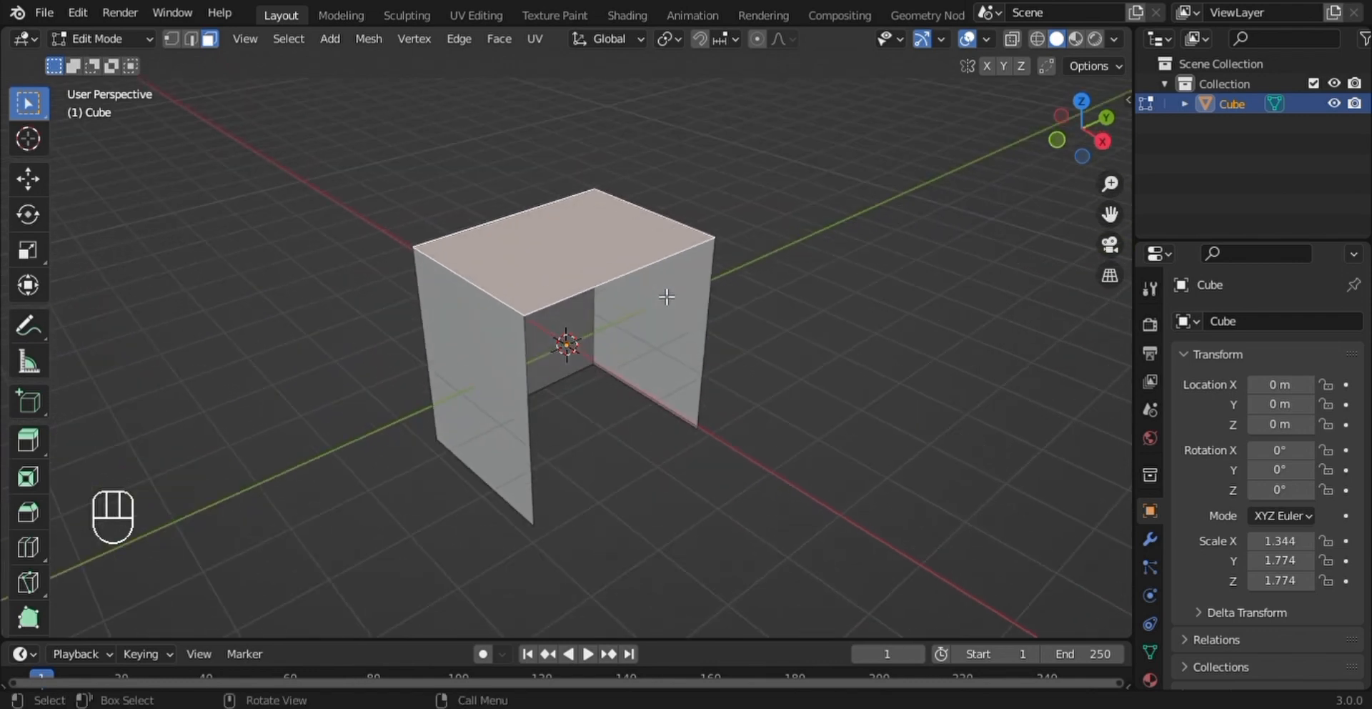
key("p")
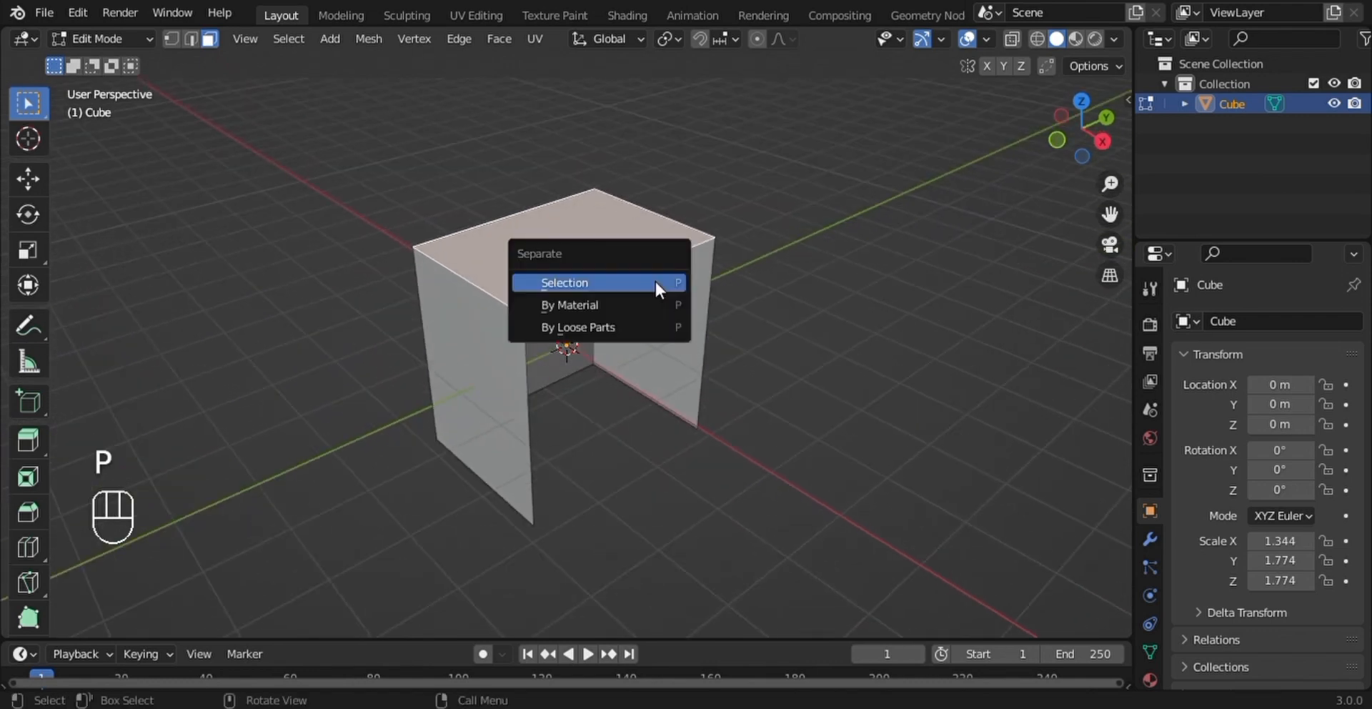
left_click(656, 283)
key("g")
key("Tab")
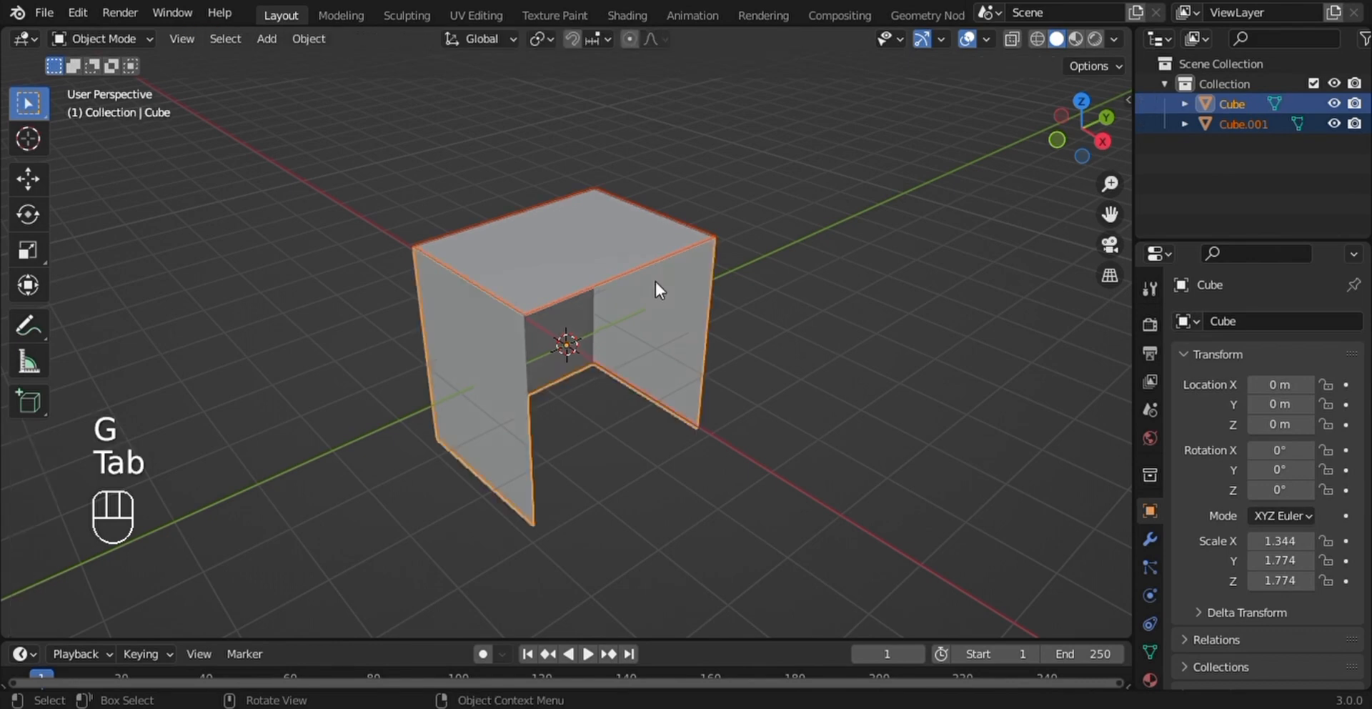
- Edit the separated top panel and move its face down about 0.58 m along the global Z axis
left_click(655, 250)
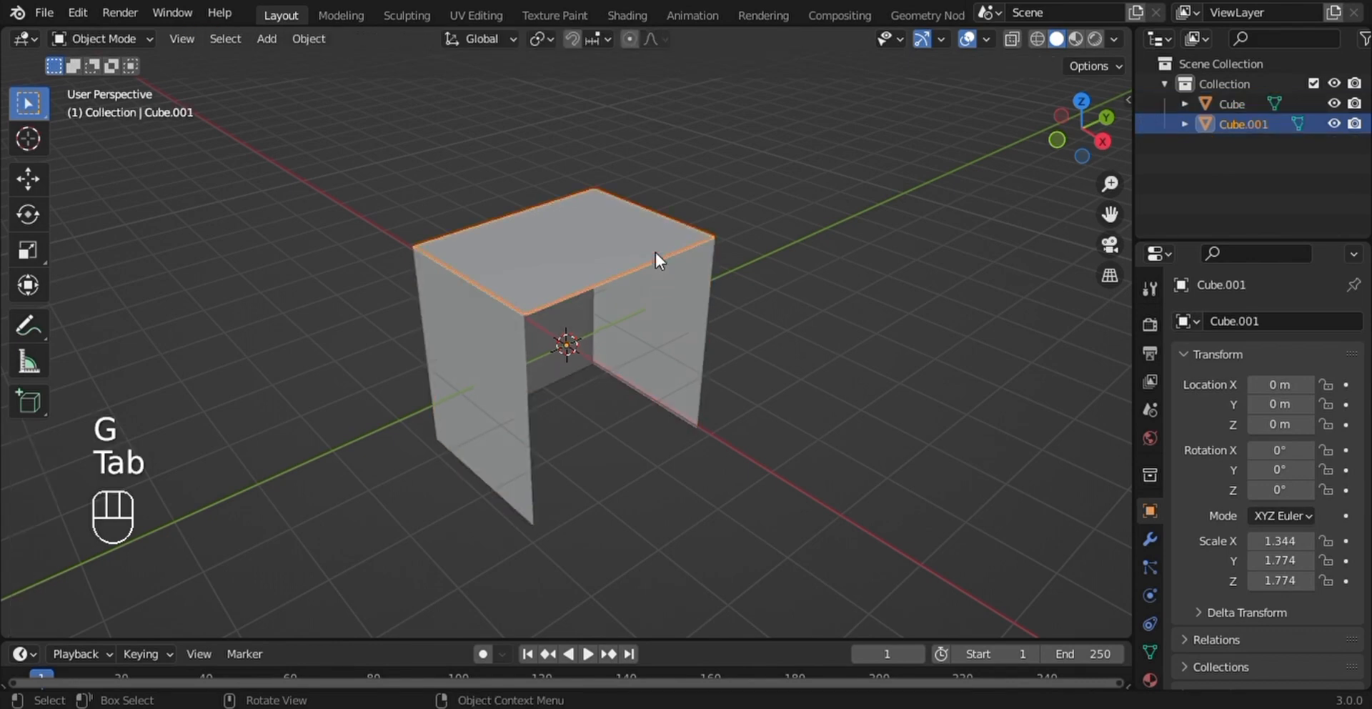
key("Tab")
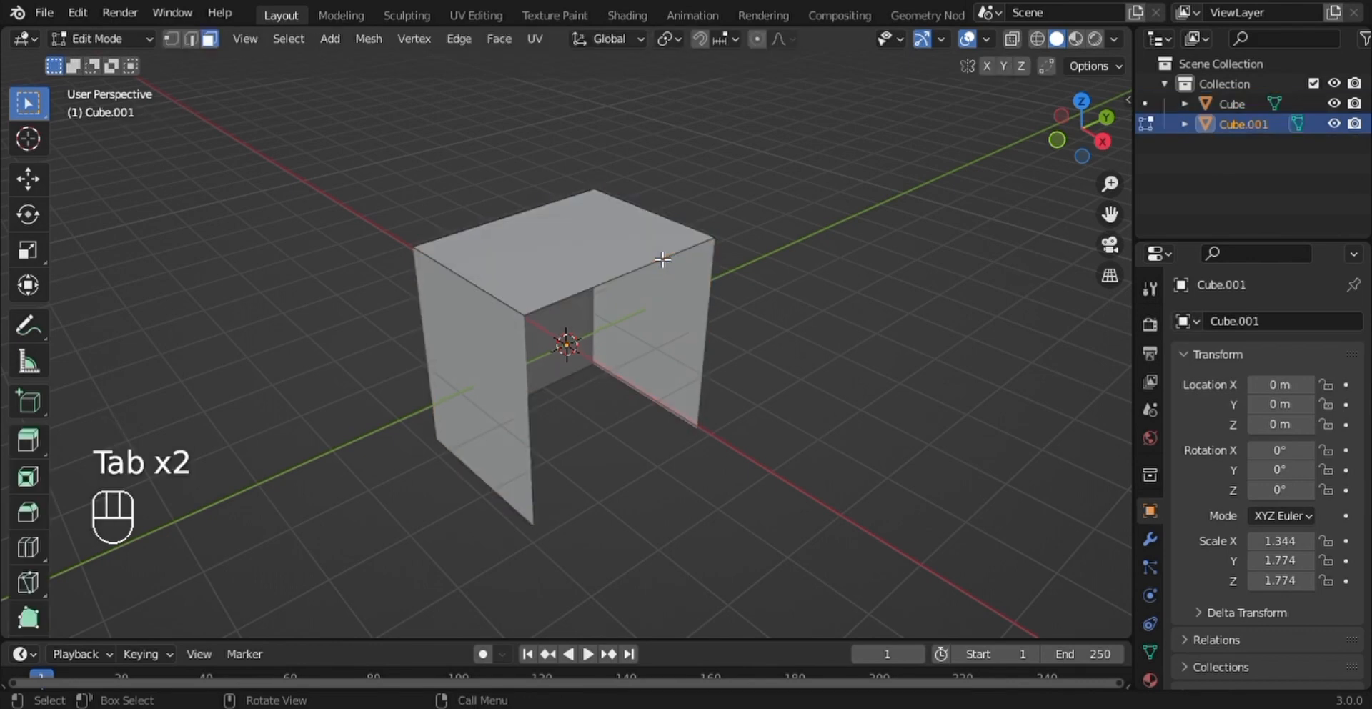
left_click(663, 259)
key("g")
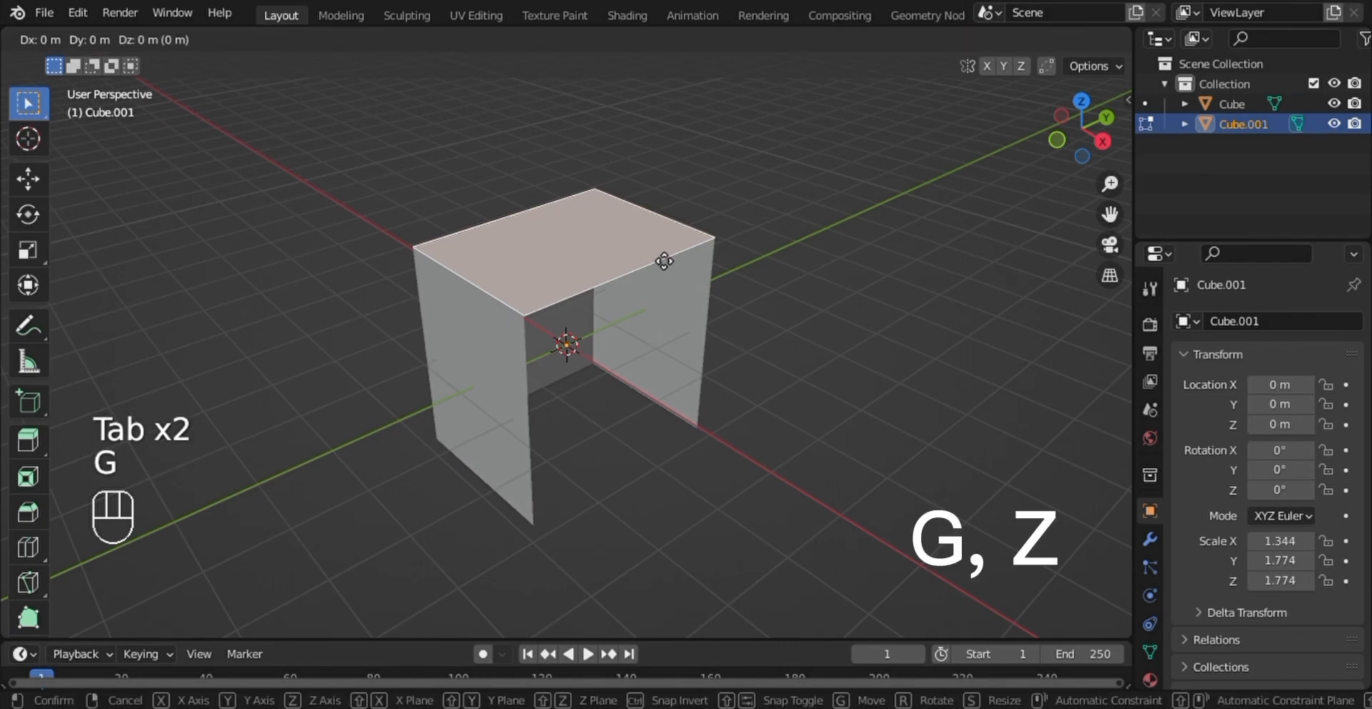
key("z")
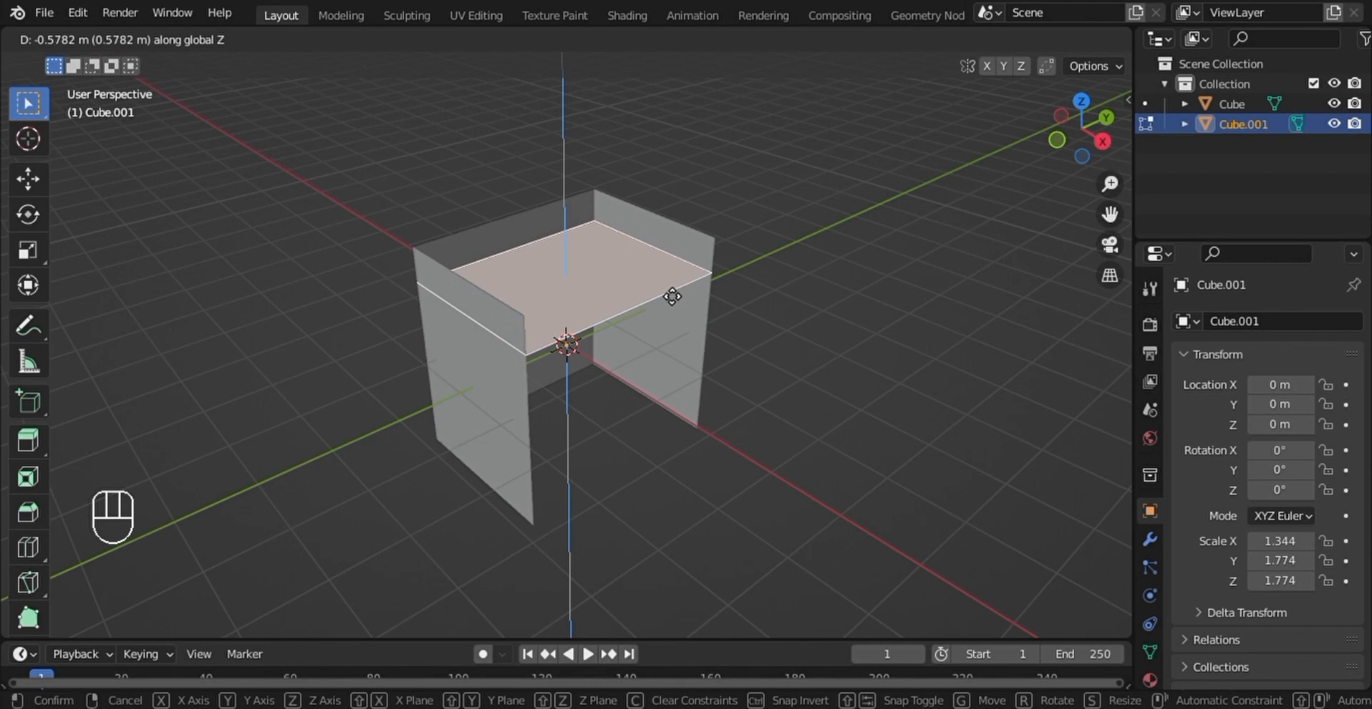
left_click(673, 295)
- Duplicate the panel's face and place the copy about 1.31 m lower along the global Z axis
key("shift+d")
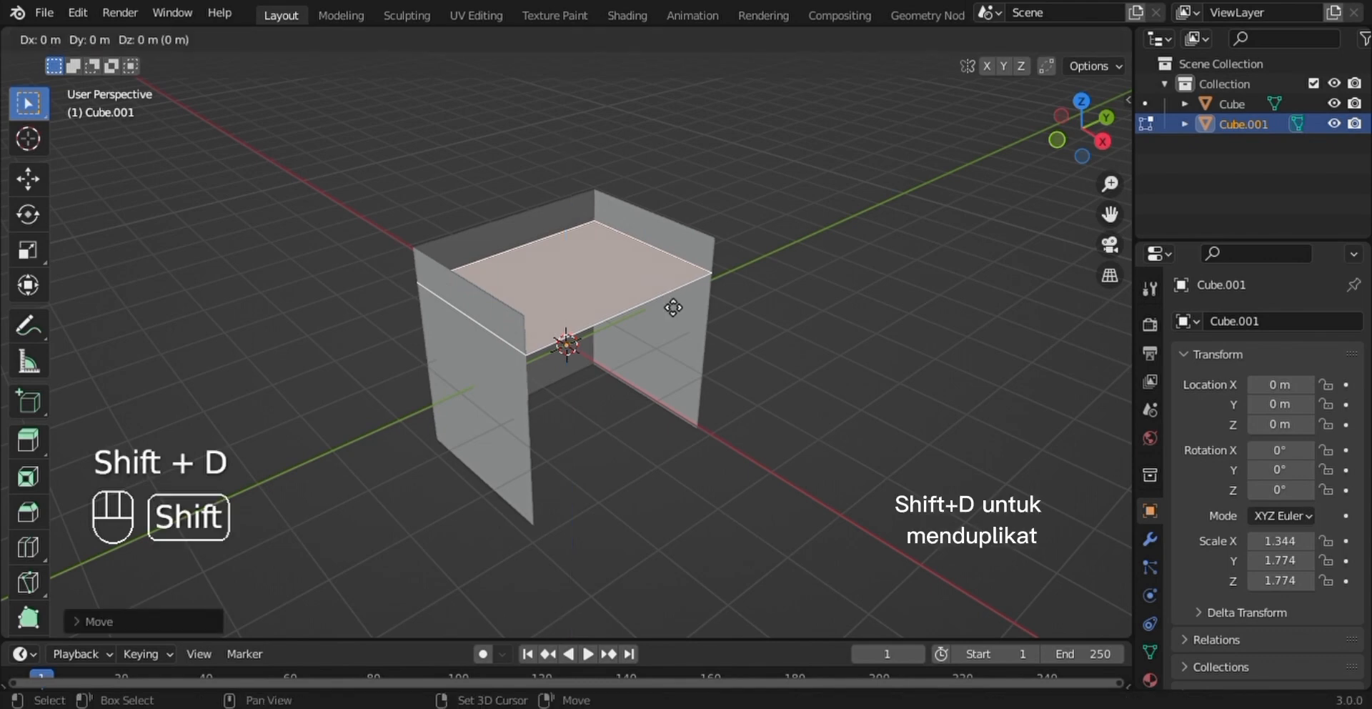
key("z")
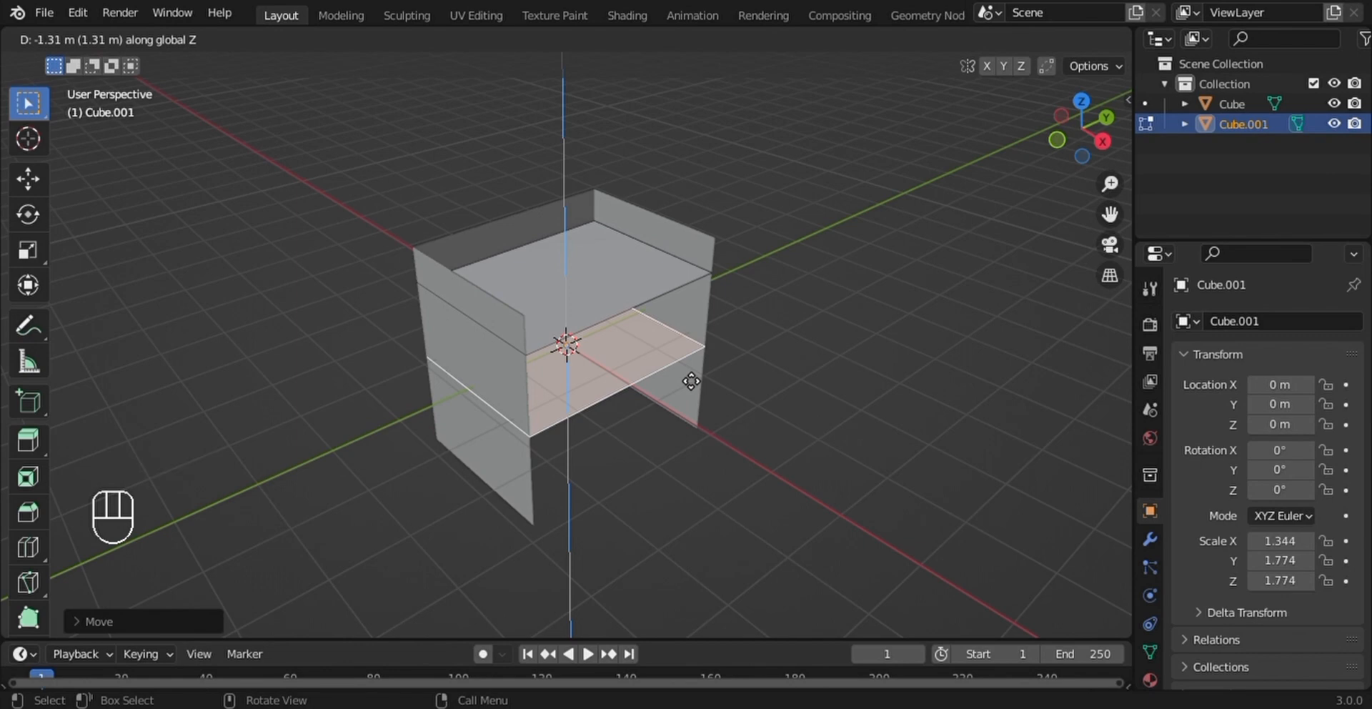
left_click(691, 381)
- Extrude the lower panel downward about 1.3 m to form a solid block between the side walls
middle_click_drag(692, 381, 654, 341)
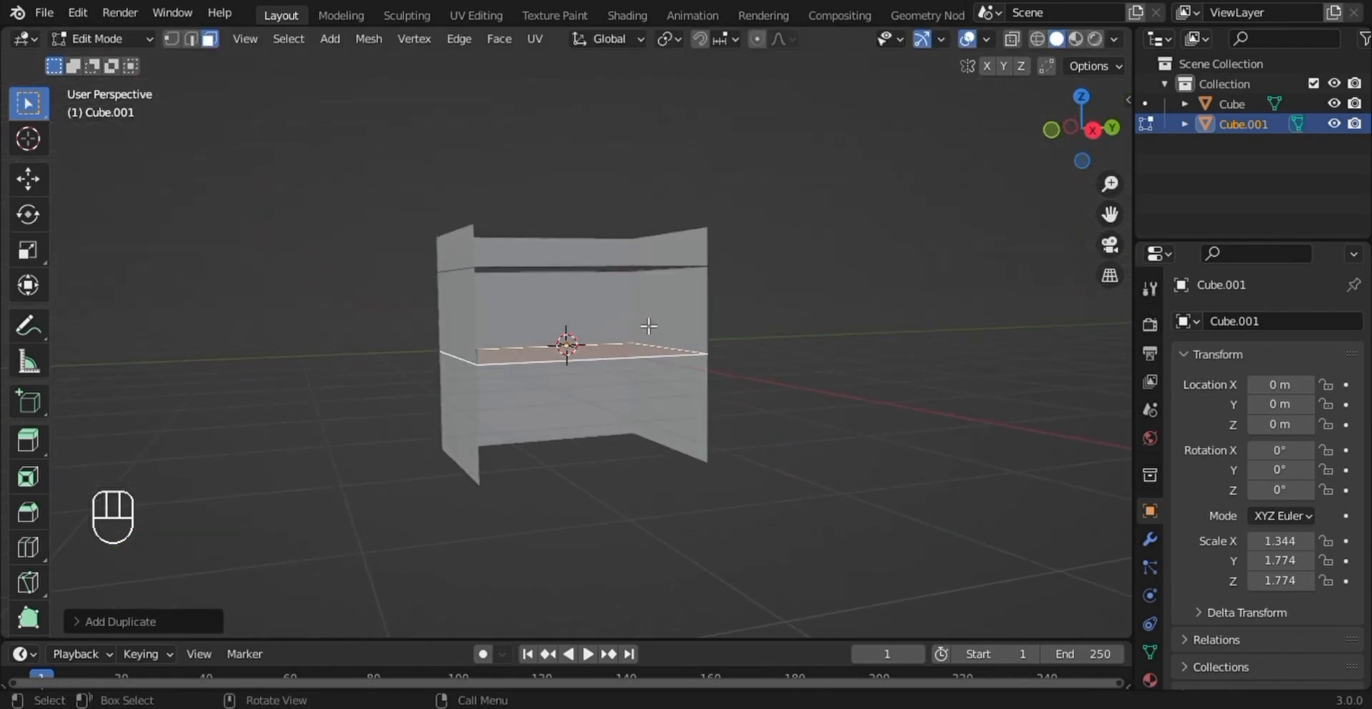
key("e")
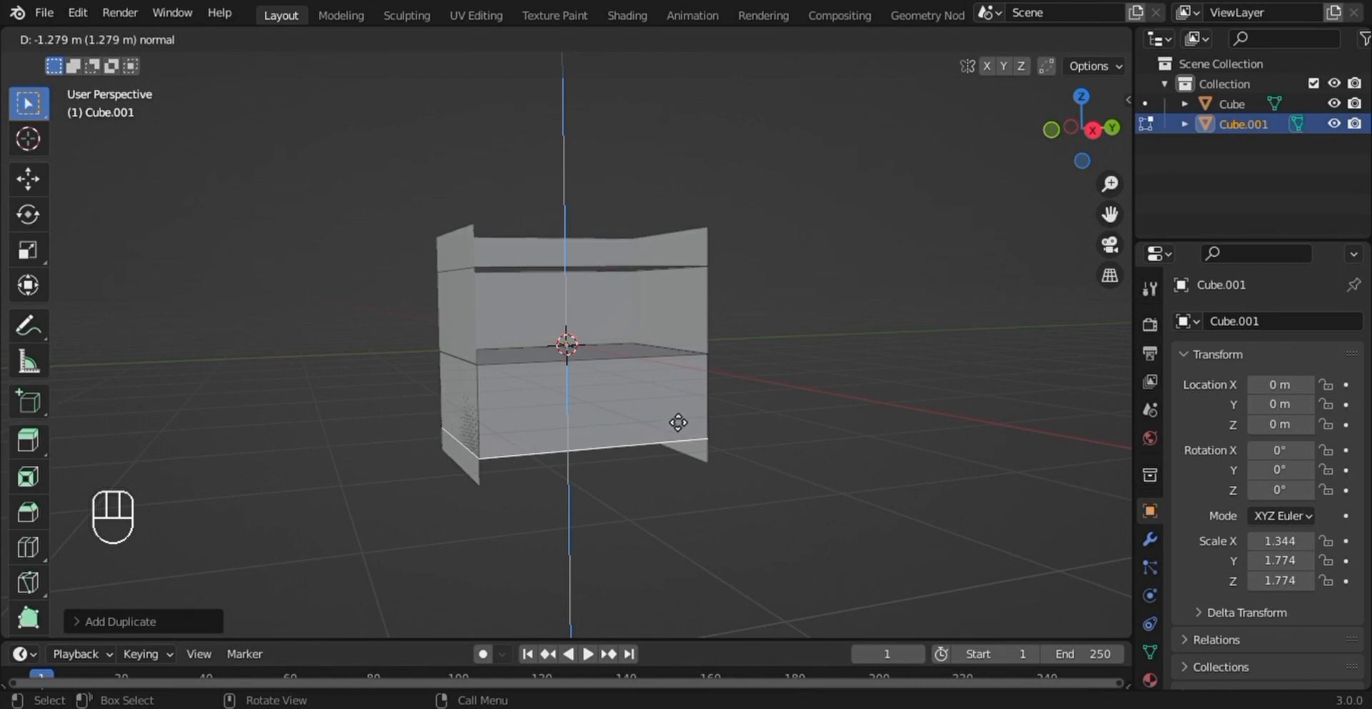
left_click(682, 433)
- Inset the front face of the lower block with a thickness of about 0.094 m
middle_click_drag(680, 423, 744, 405)
left_click(690, 407)
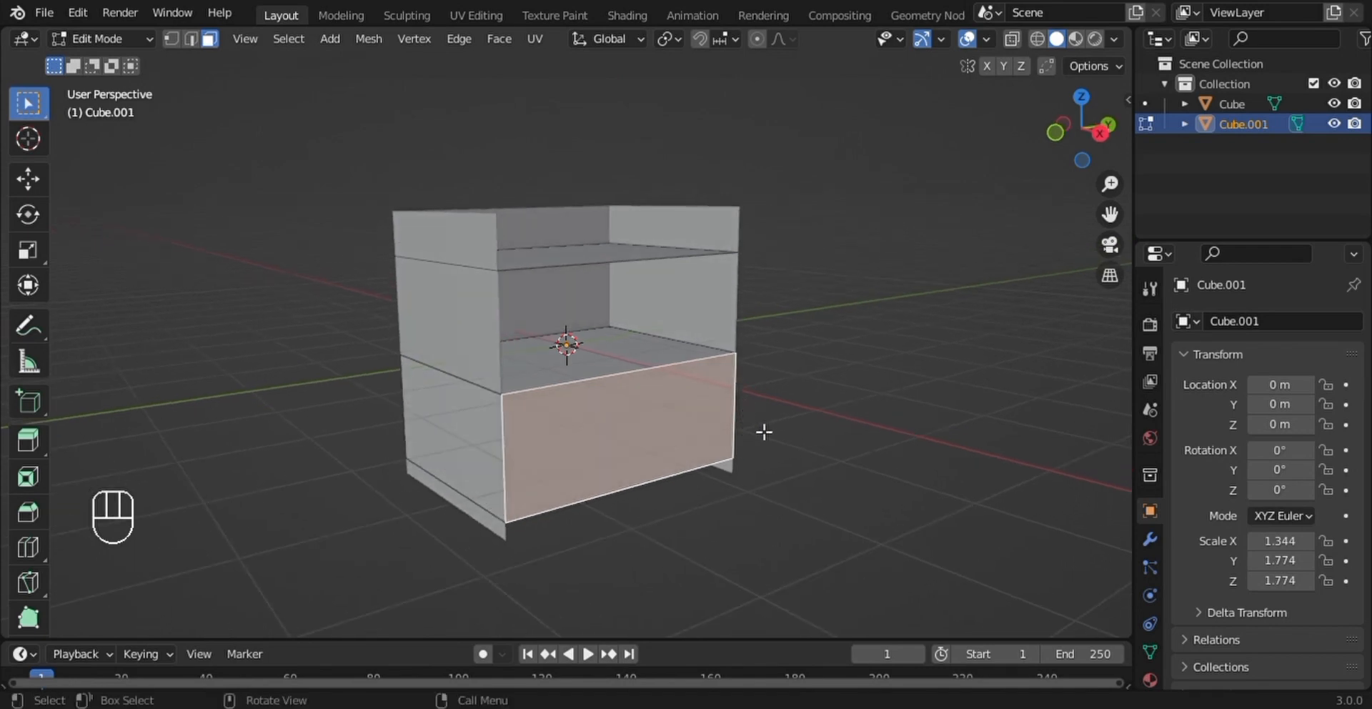
key("i")
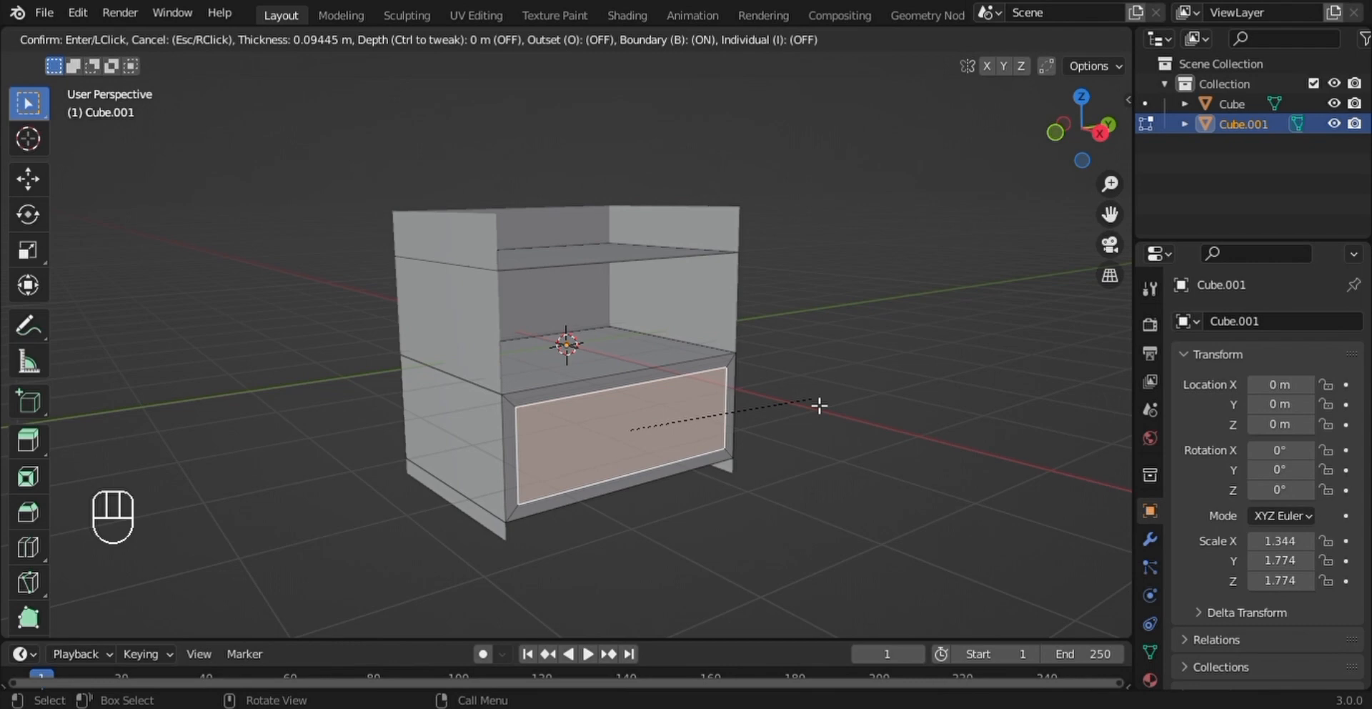
left_click(820, 405)
middle_click_drag(815, 405, 759, 396)
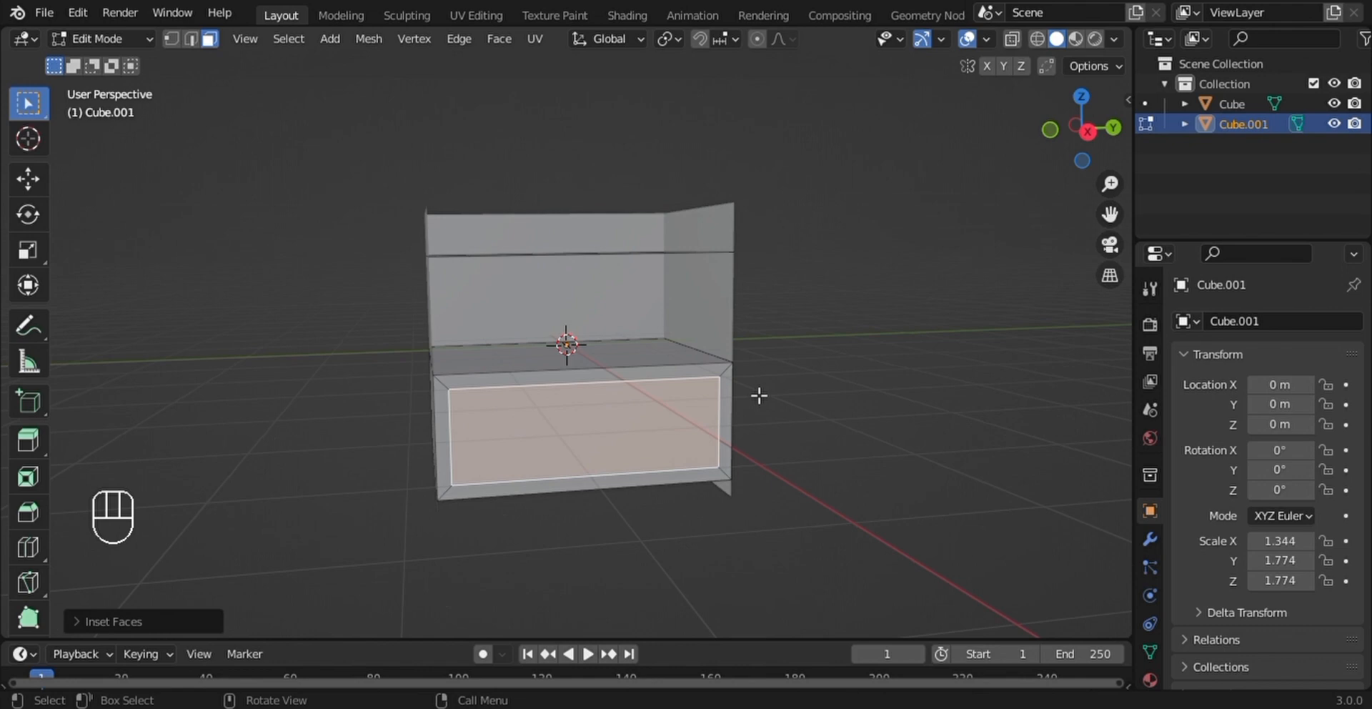
- Extrude the inset front face of the lower block outward about 0.065 m and leave mesh editing
scroll(759, 395, "up", 1)
left_click(837, 392)
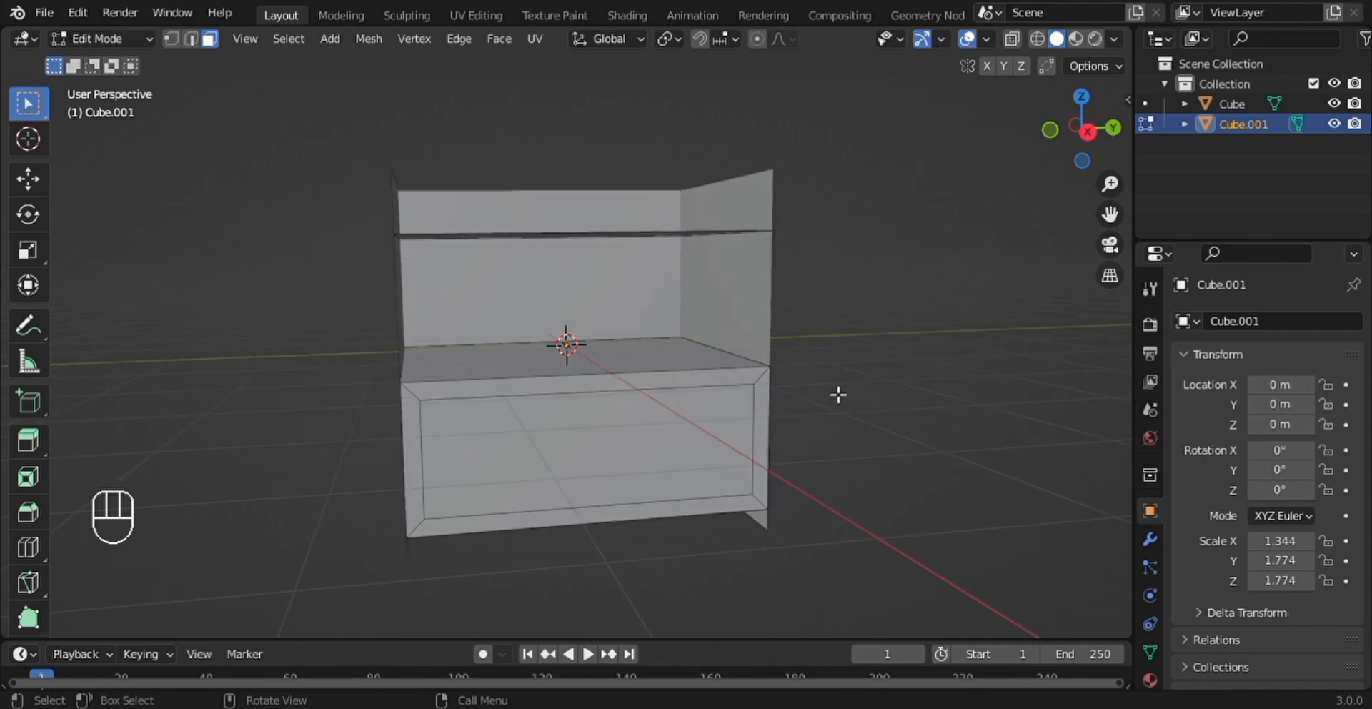
left_click(673, 444)
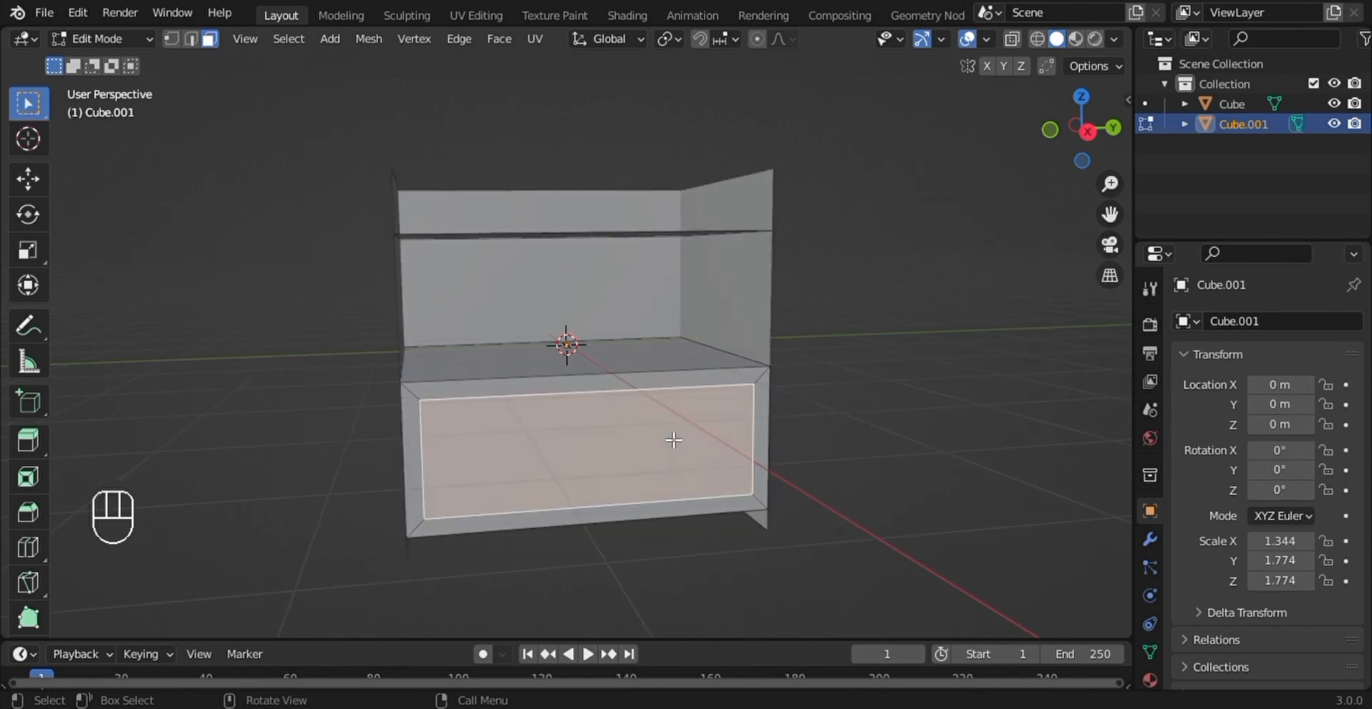
middle_click_drag(673, 444, 714, 459)
key("e")
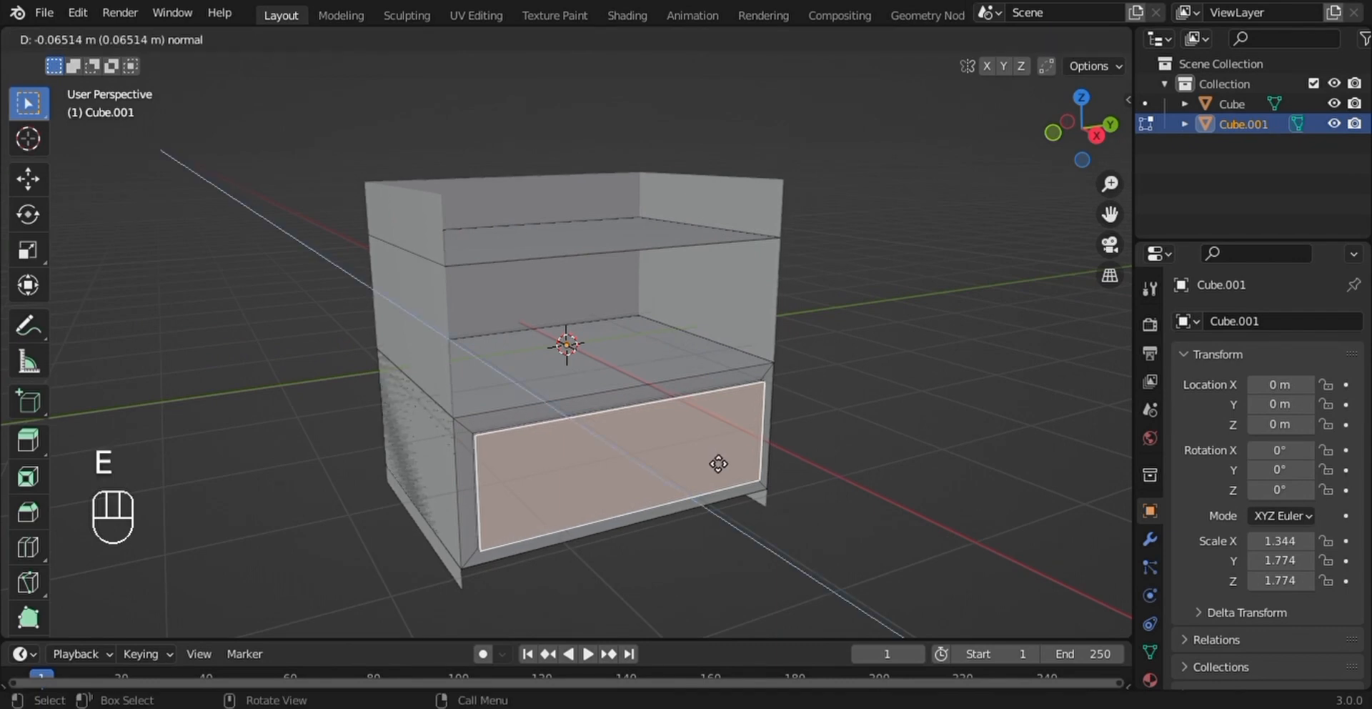
left_click(719, 464)
middle_click_drag(719, 463, 638, 446)
left_click(799, 504)
middle_click_drag(650, 294, 725, 299)
key("Tab")
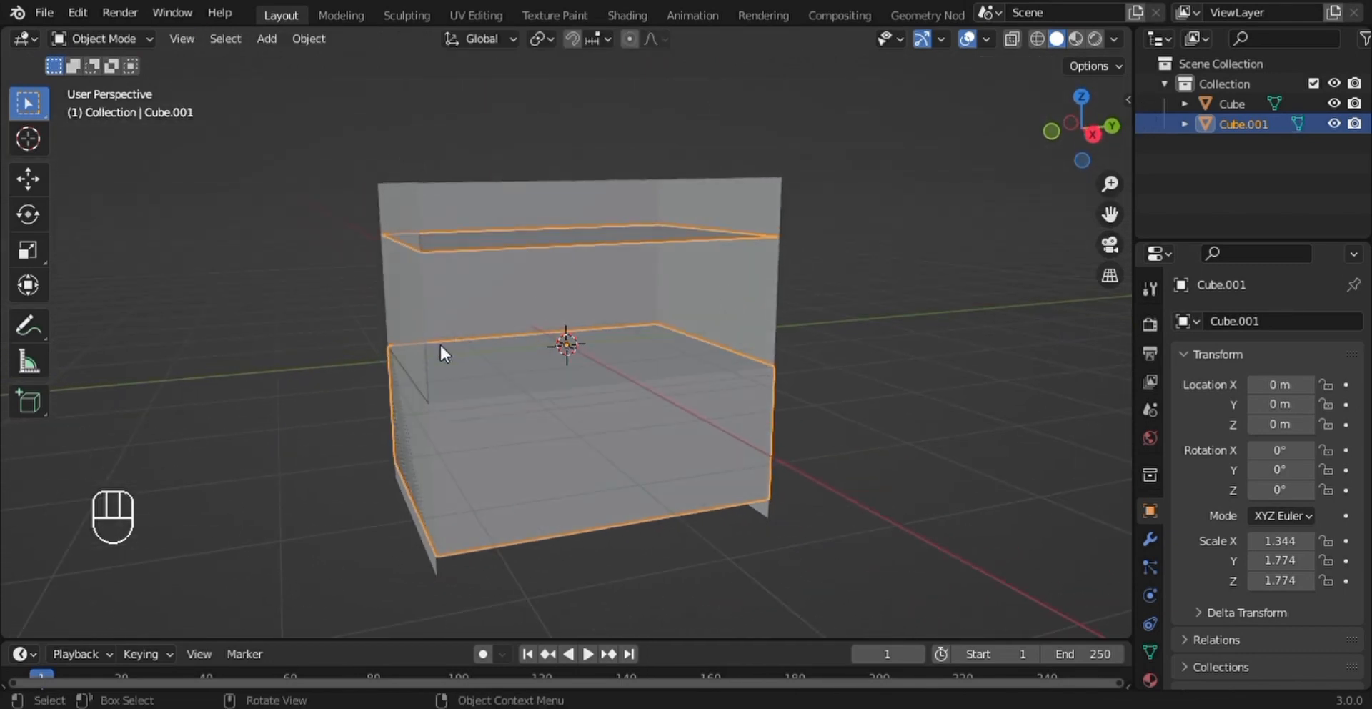
- Add a Solidify modifier to the outer shell object with the side and back walls
left_click(403, 341)
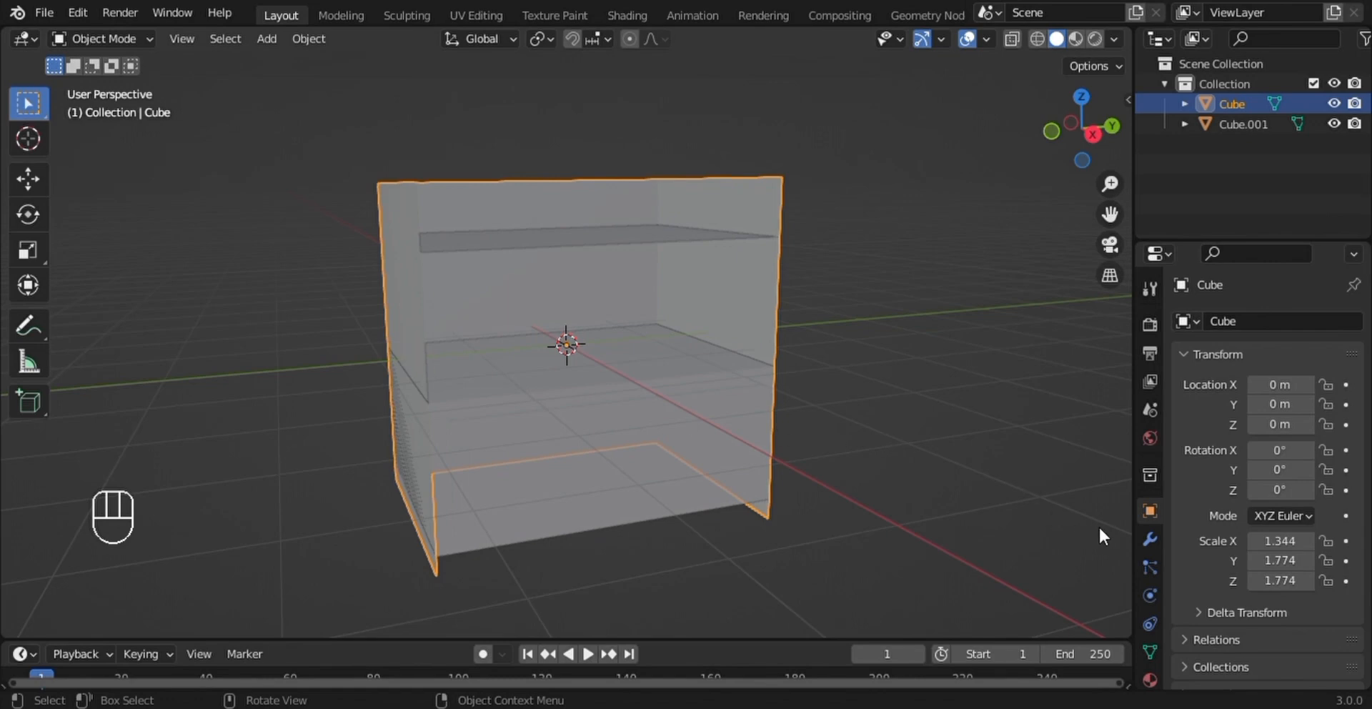
left_click(1151, 541)
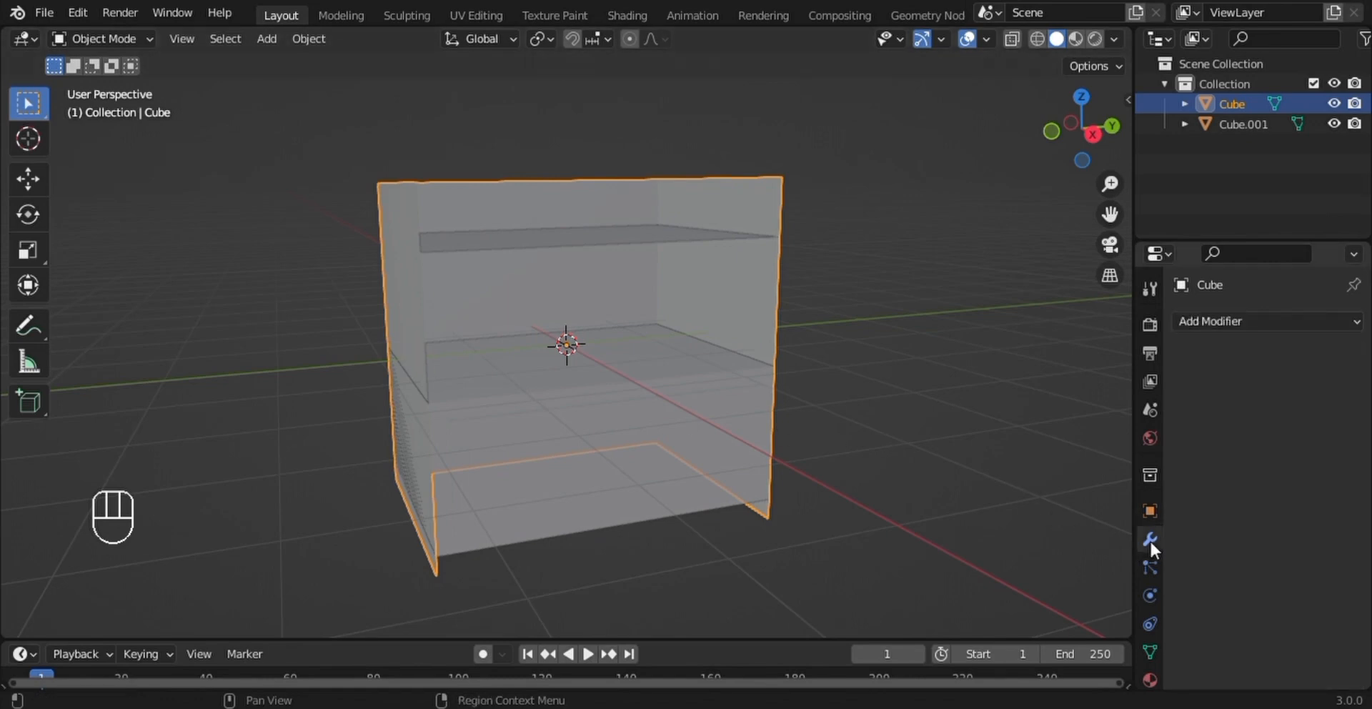
left_click(1181, 320)
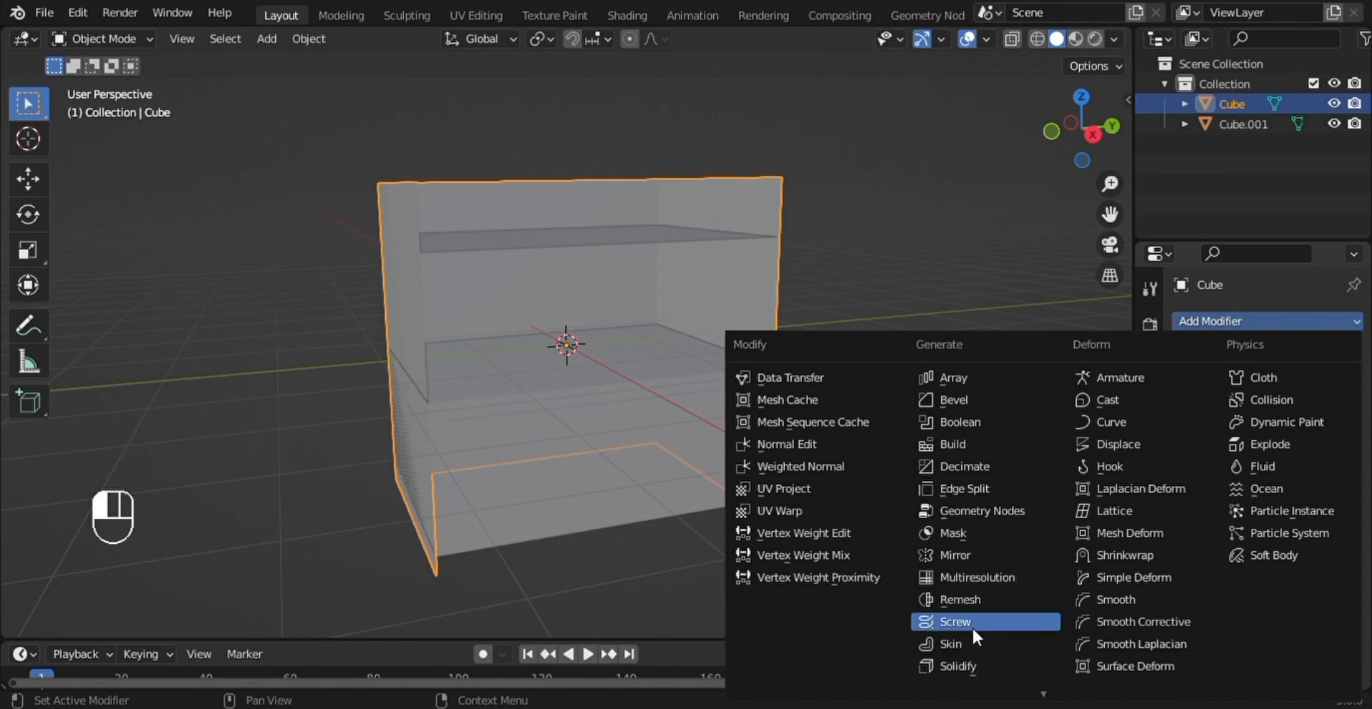
left_click(958, 665)
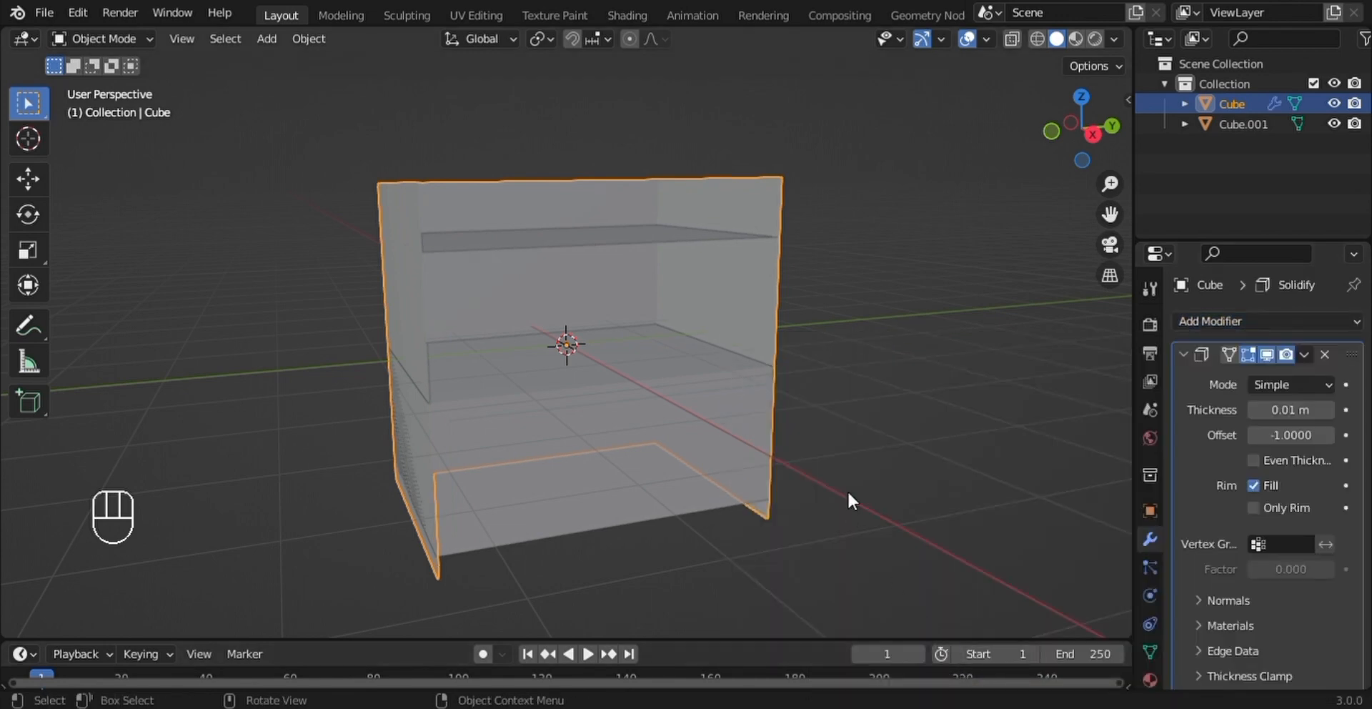
middle_click_drag(848, 490, 815, 554)
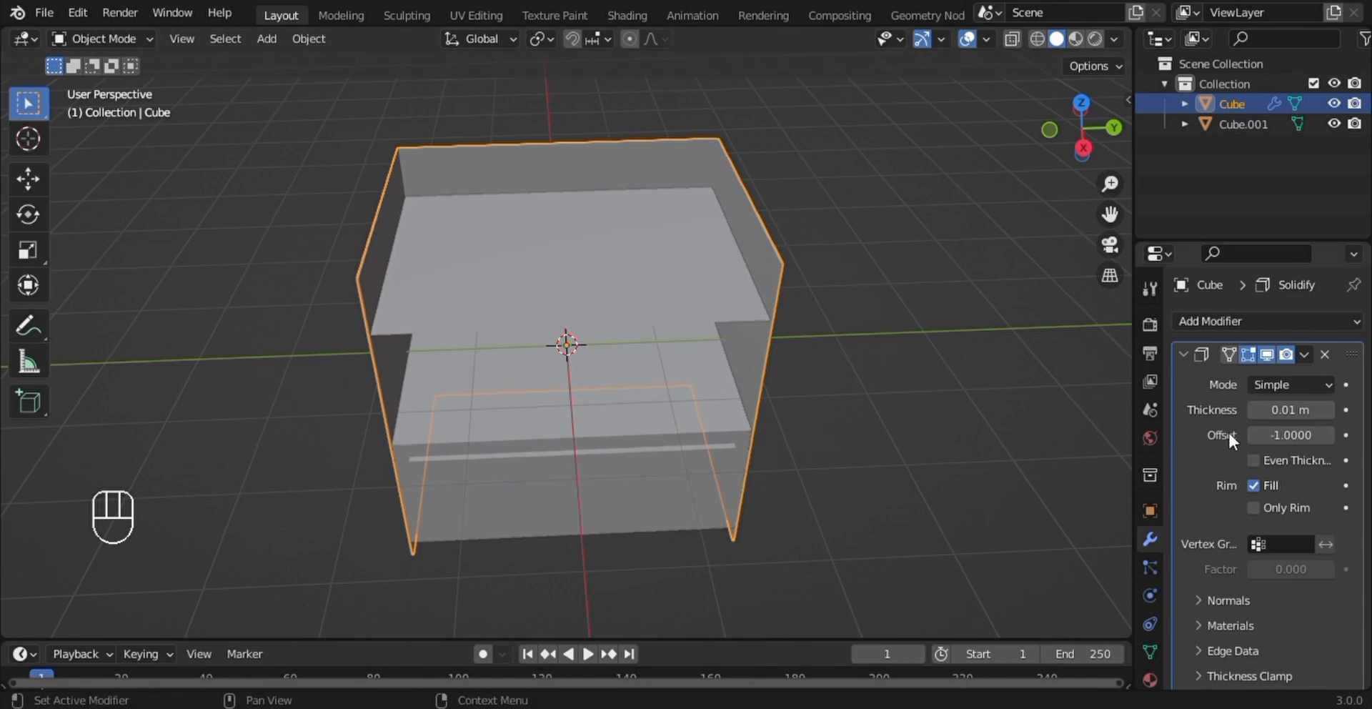
- Set the shell's Solidify thickness to 0.1 m and deselect the object
left_click(1329, 409)
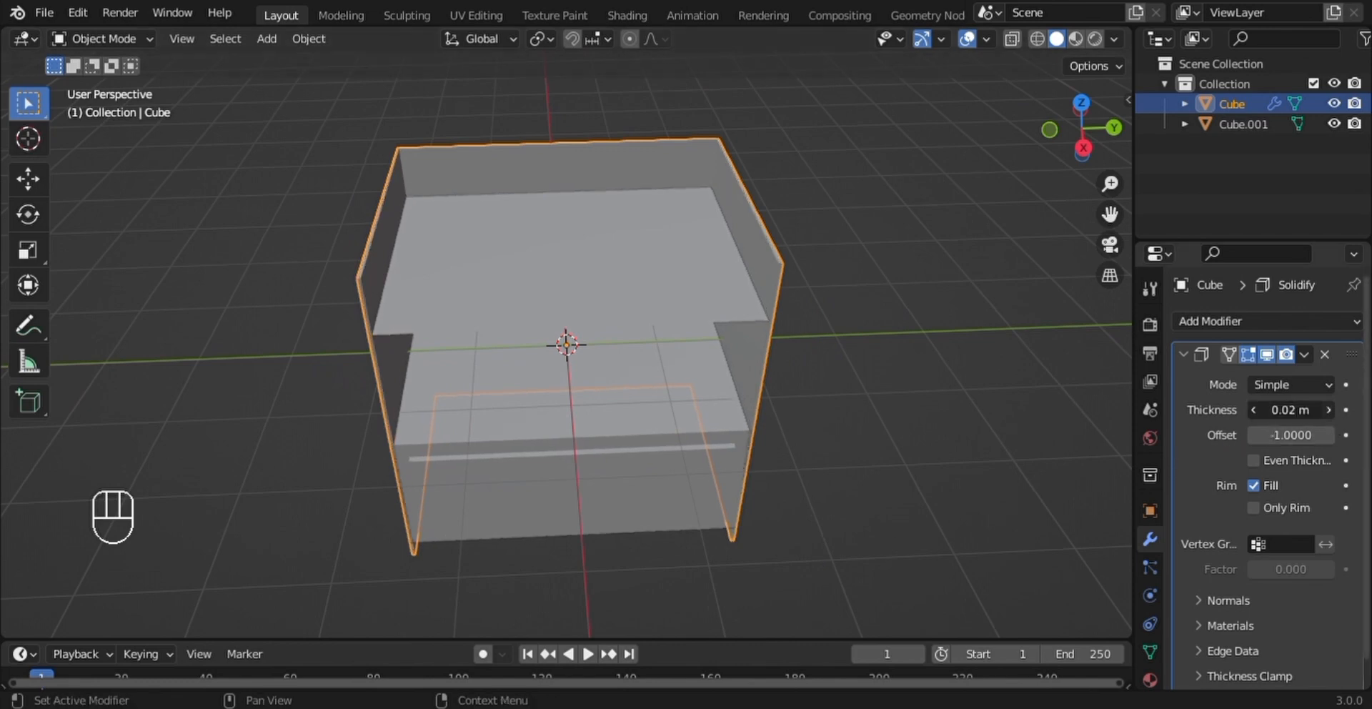
left_click(1329, 409)
left_click(1331, 414)
left_click(1332, 413)
left_click(1332, 414)
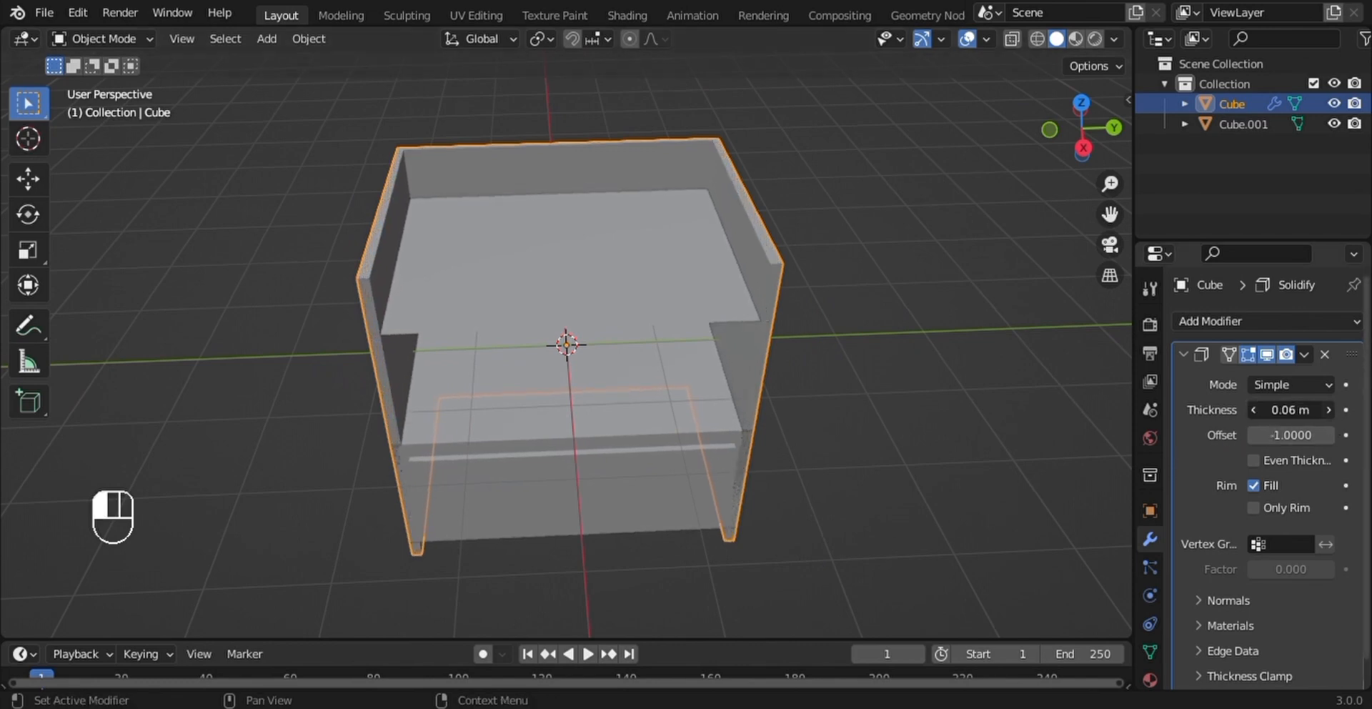
left_click(1332, 414)
left_click(1332, 414)
left_click(1331, 414)
left_click(1331, 414)
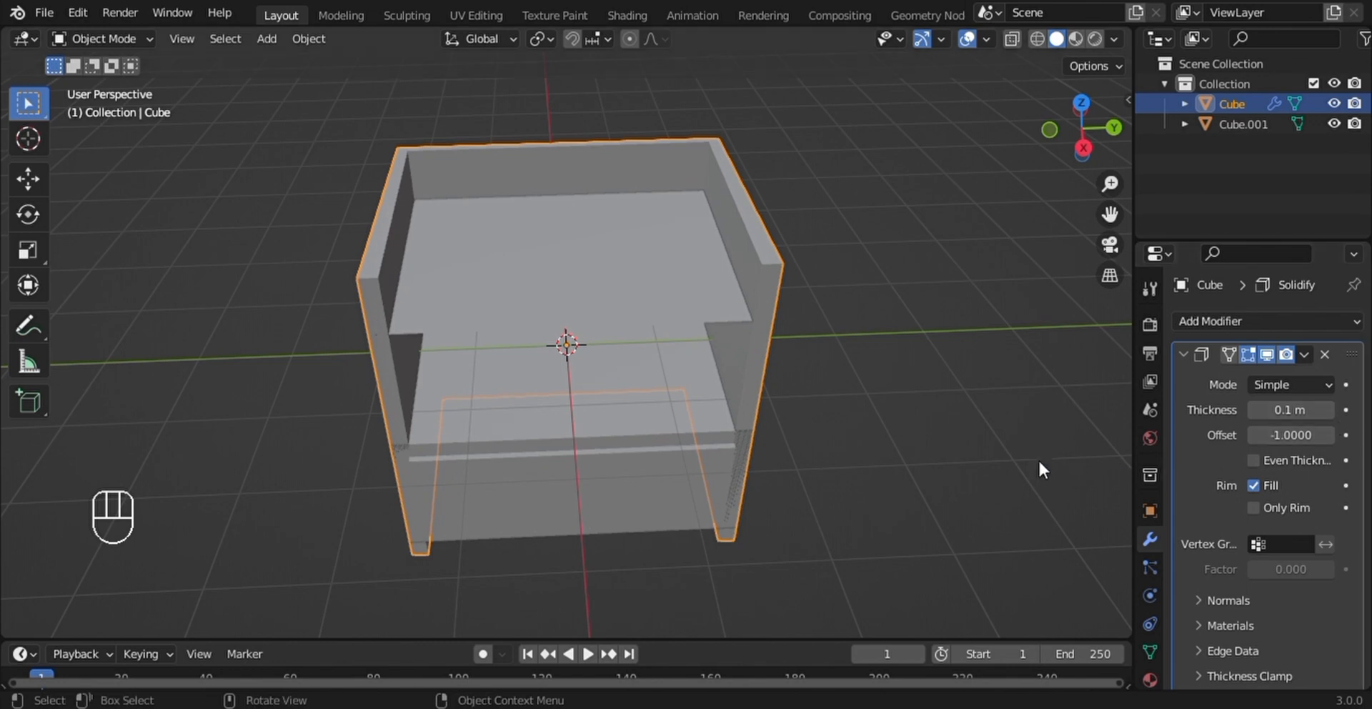
left_click(920, 431)
middle_click_drag(920, 431, 925, 373)
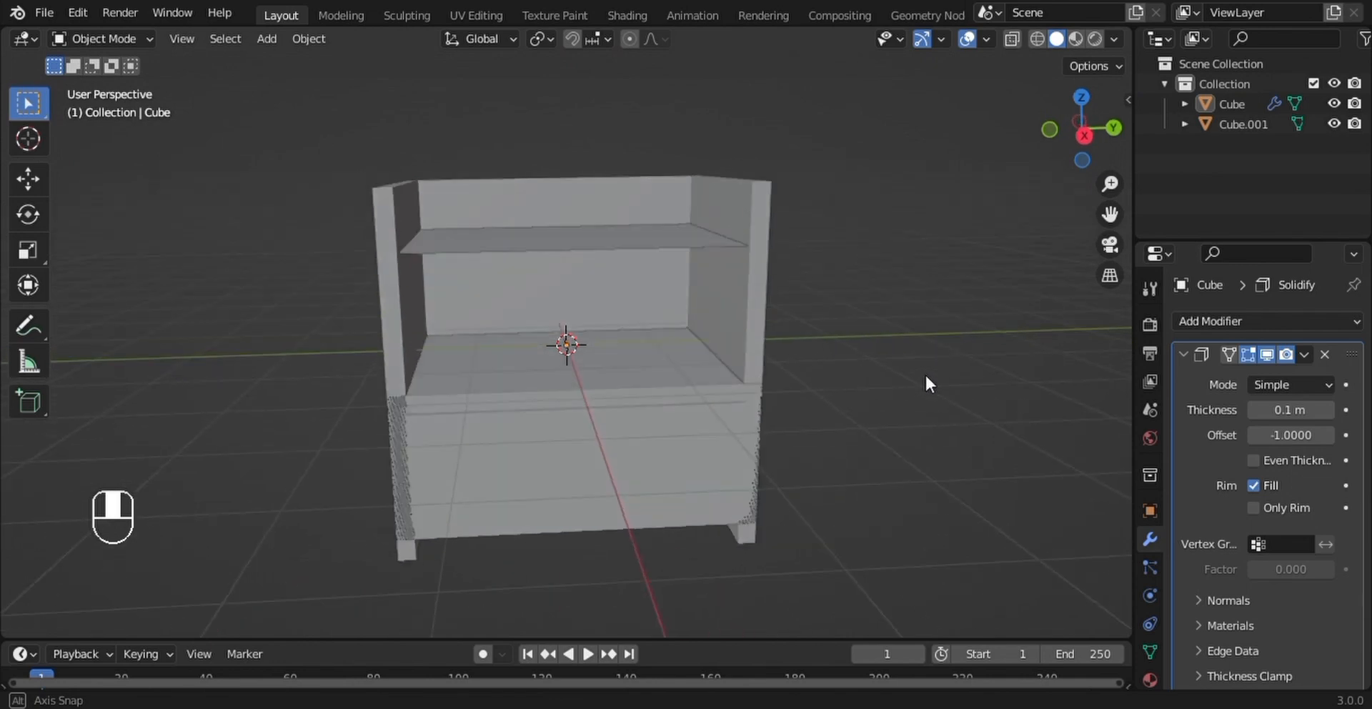
- Edit the inner panels object and extrude the upper shelf's face upward about 0.18 m
left_click(659, 235)
key("Tab")
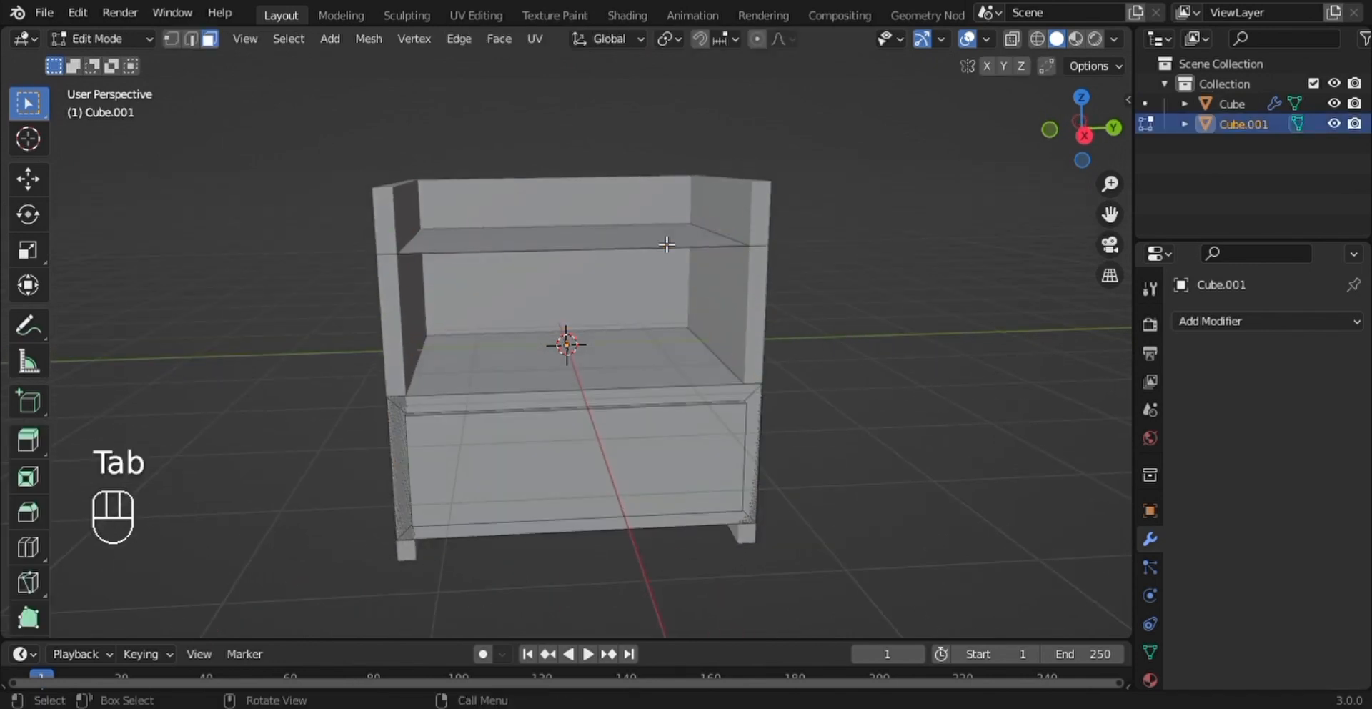
left_click(666, 245)
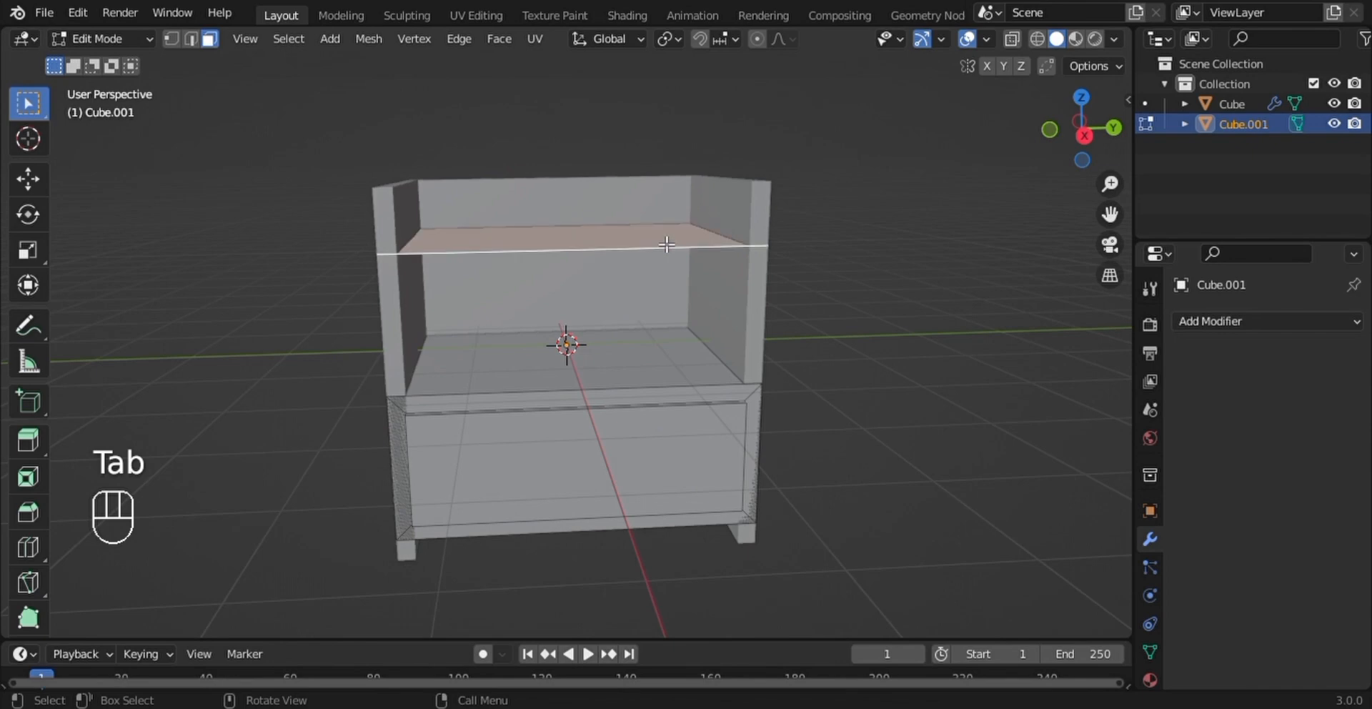
middle_click_drag(666, 244, 680, 257)
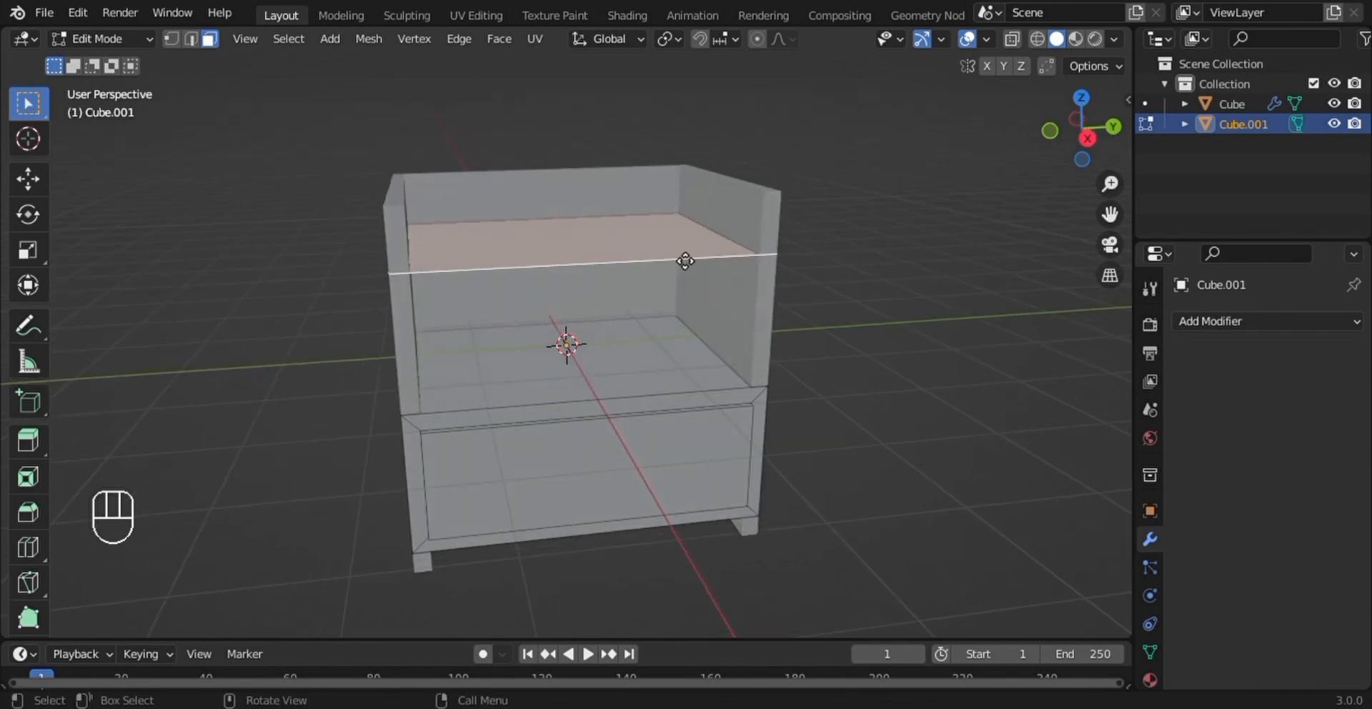
key("e")
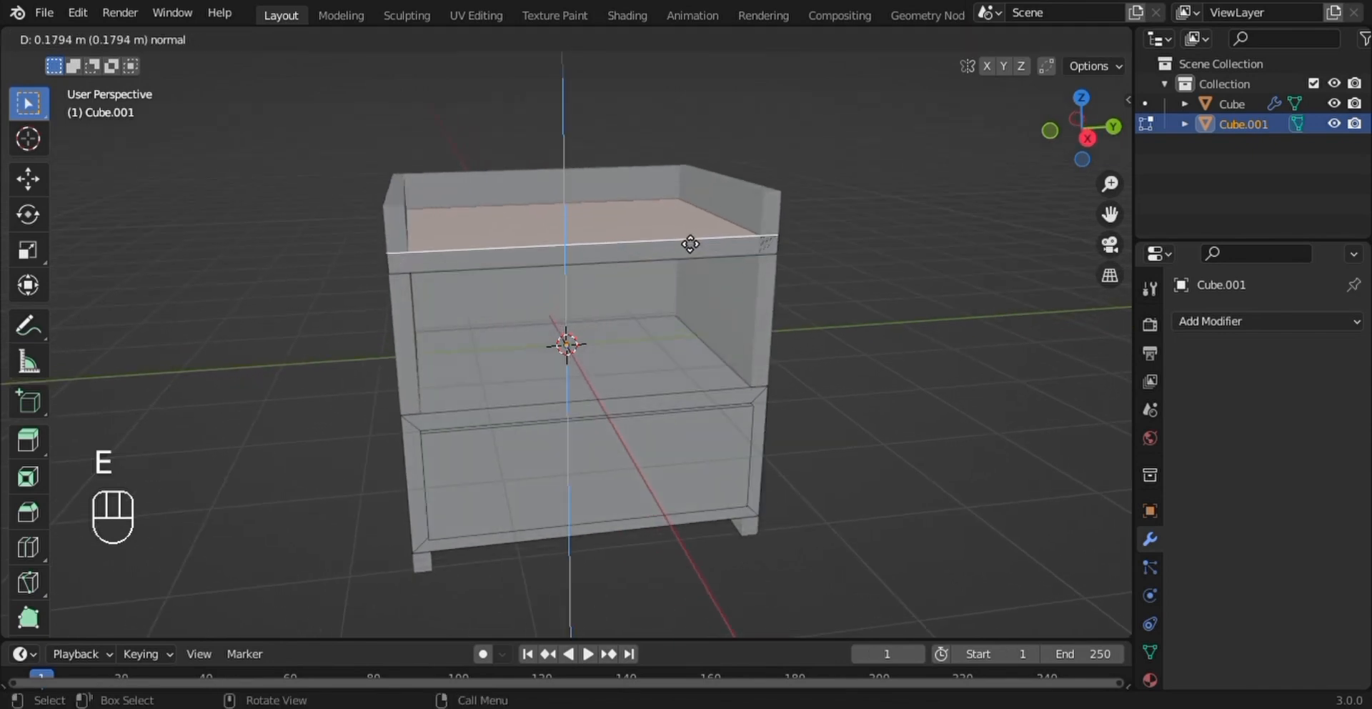
left_click(692, 246)
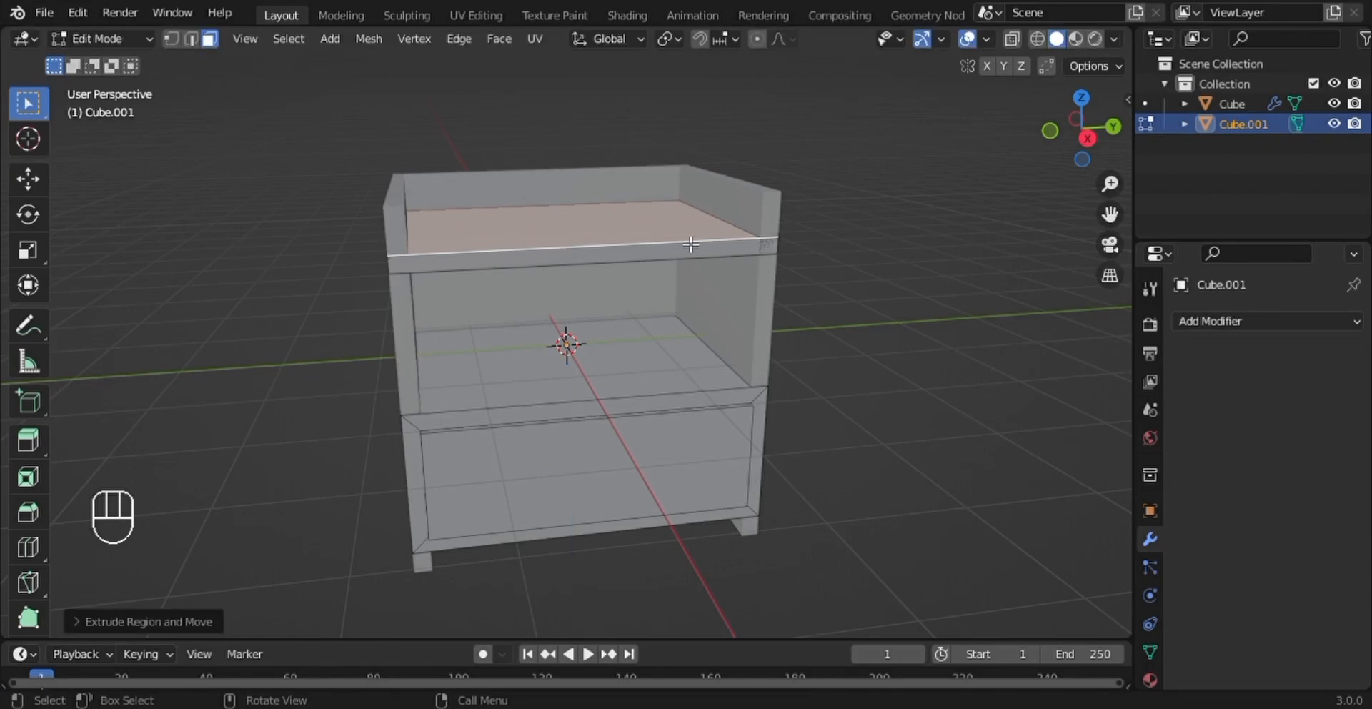
middle_click_drag(846, 392, 873, 351)
left_click(873, 350)
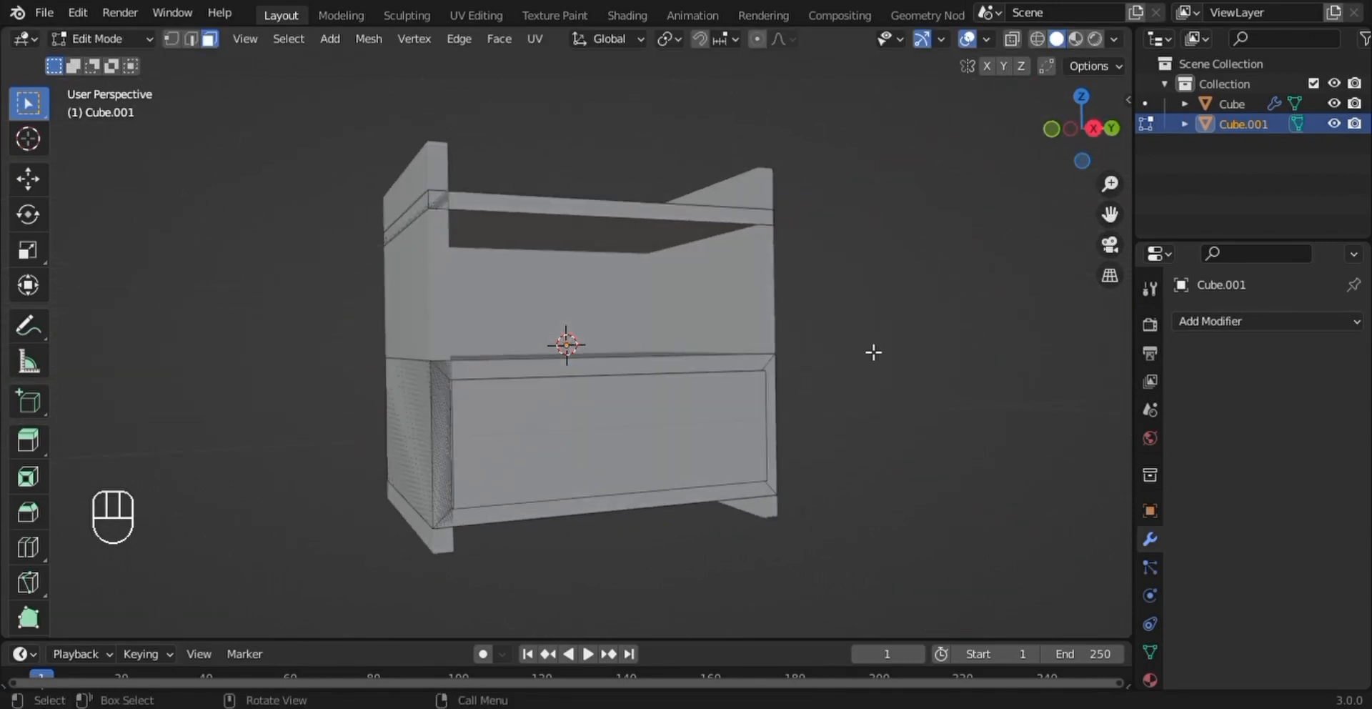
- In the right orthographic view, place the 3D cursor at the center of the drawer front and add a UV sphere there
left_click(1095, 128)
scroll(597, 393, "up", 2)
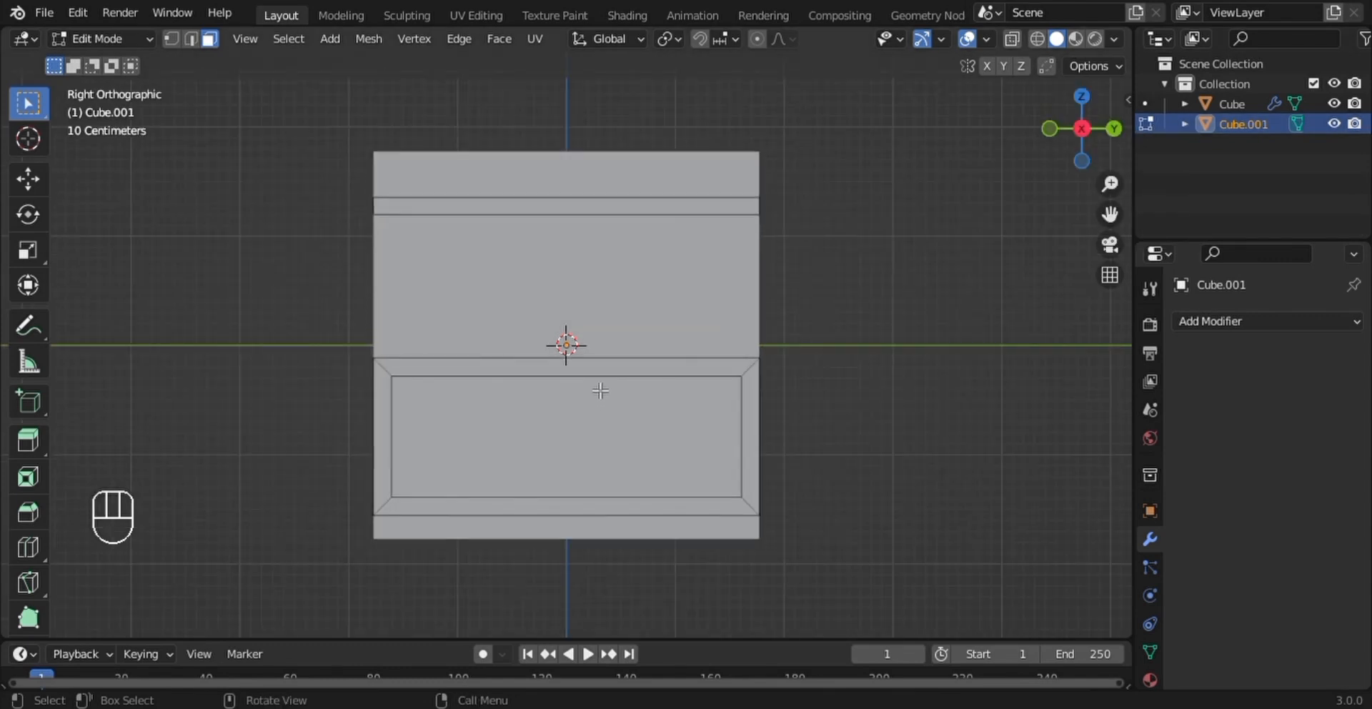
key("shift")
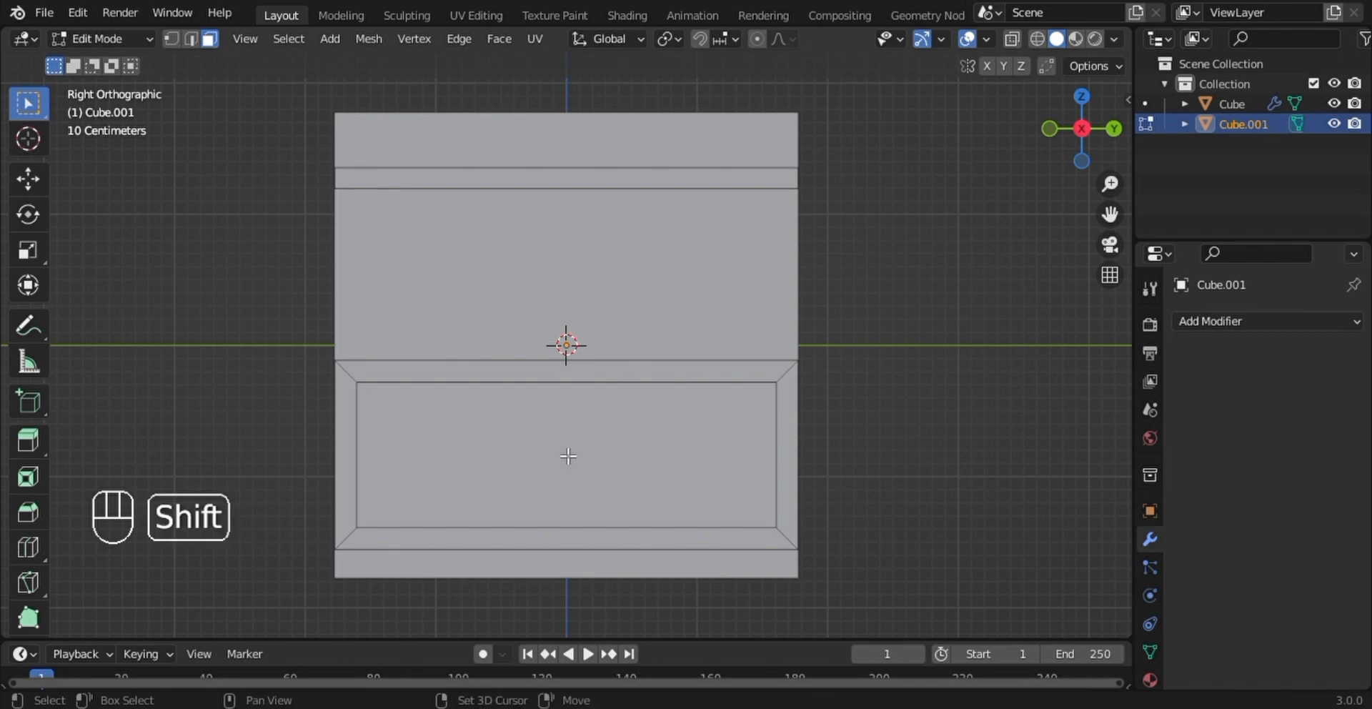
right_click(568, 455, "shift")
key("shift+a")
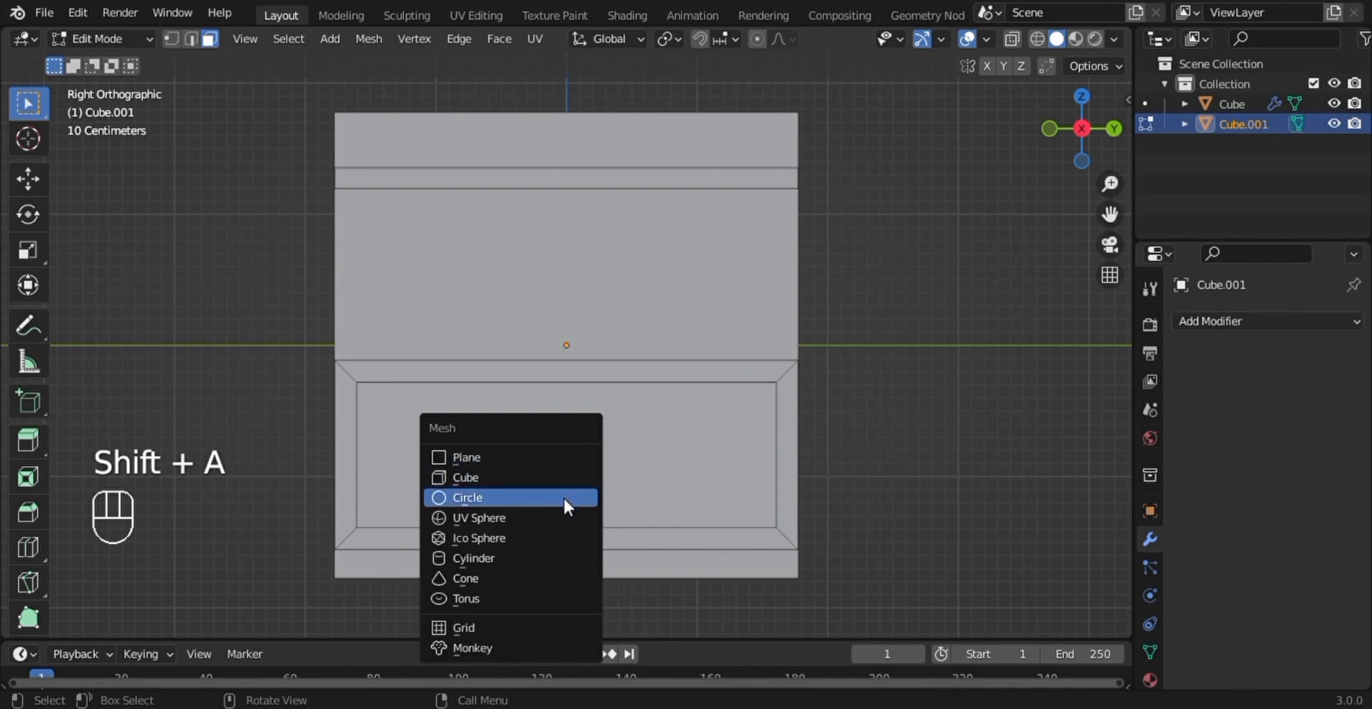
left_click(491, 518)
- Scale the sphere down to a bit under half its size and move it forward along the global X axis
middle_click_drag(577, 444, 628, 455)
scroll(627, 455, "down", 3)
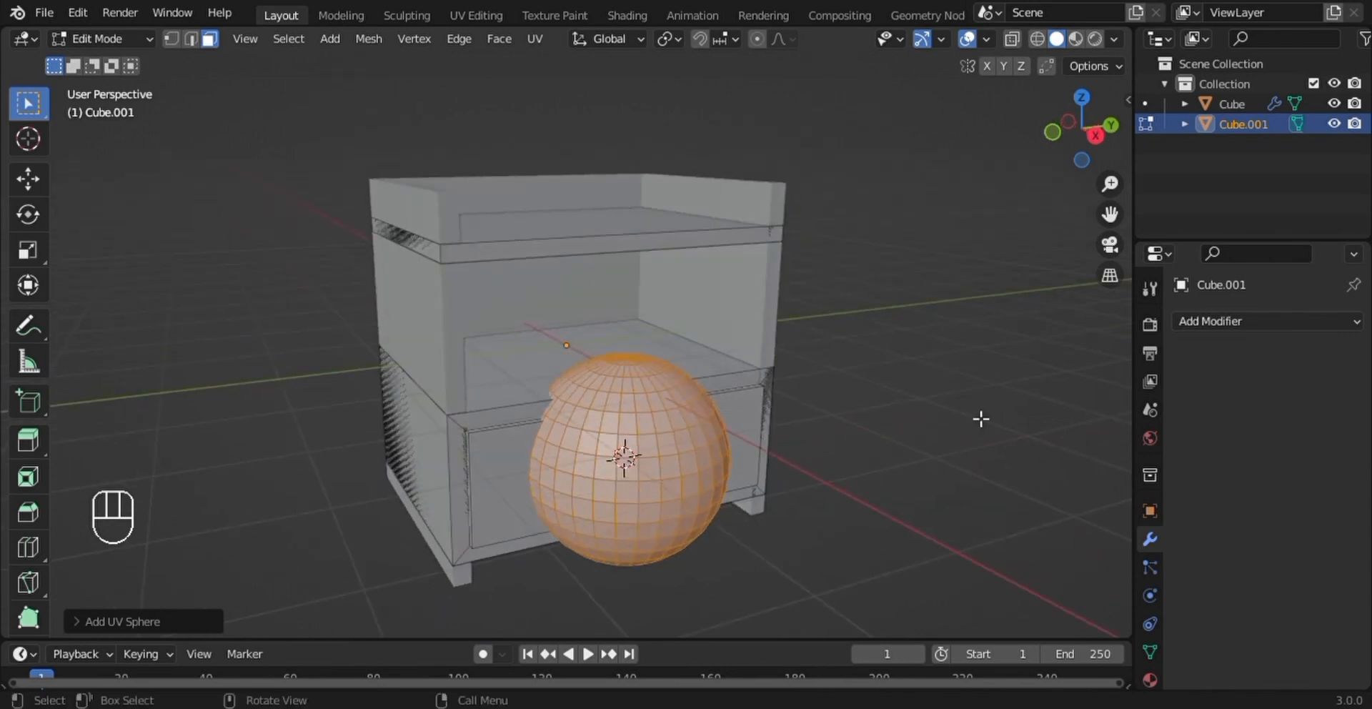
key("s")
left_click(792, 467)
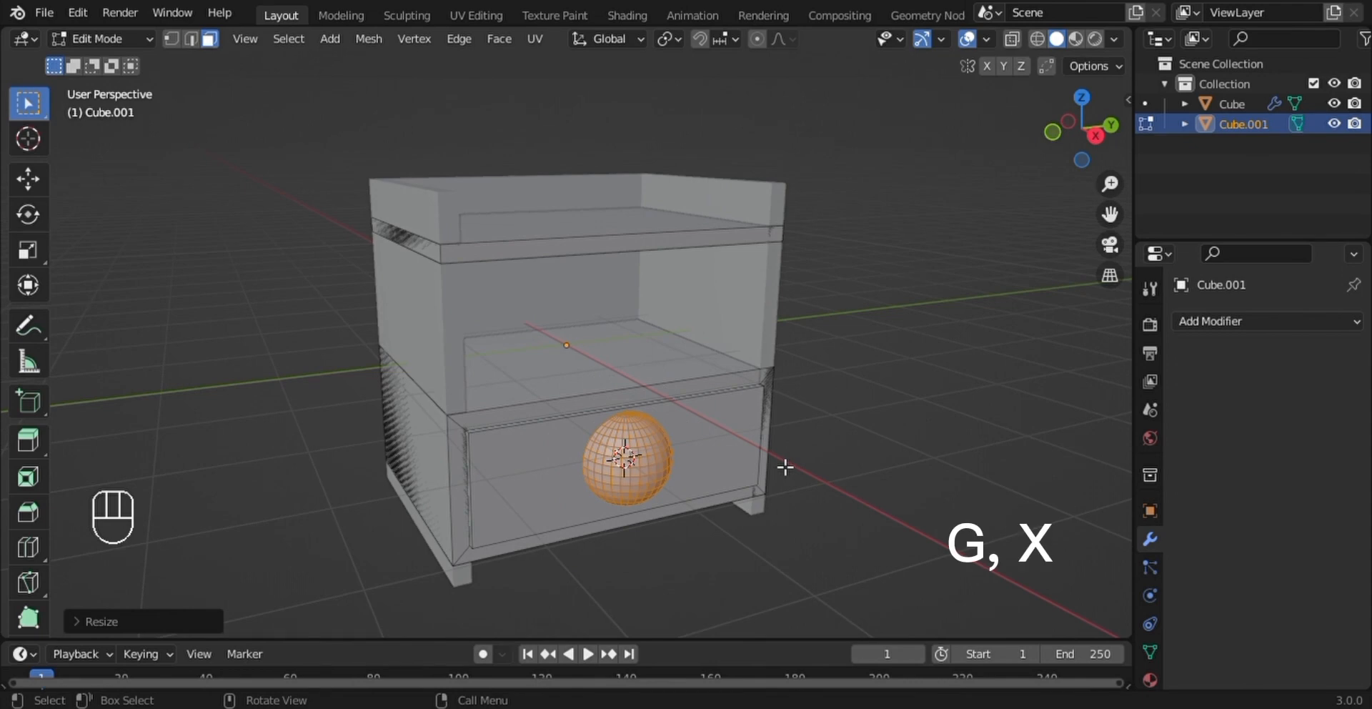
key("g")
key("x")
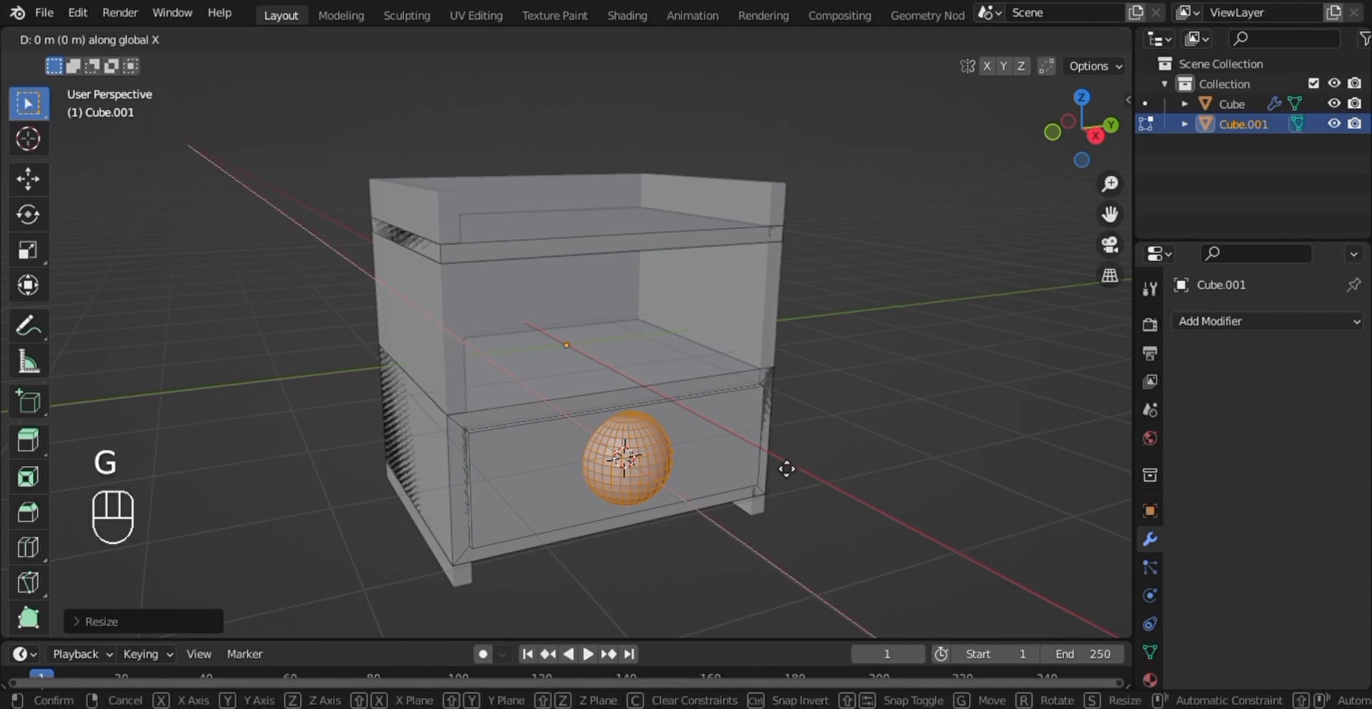
left_click(807, 503)
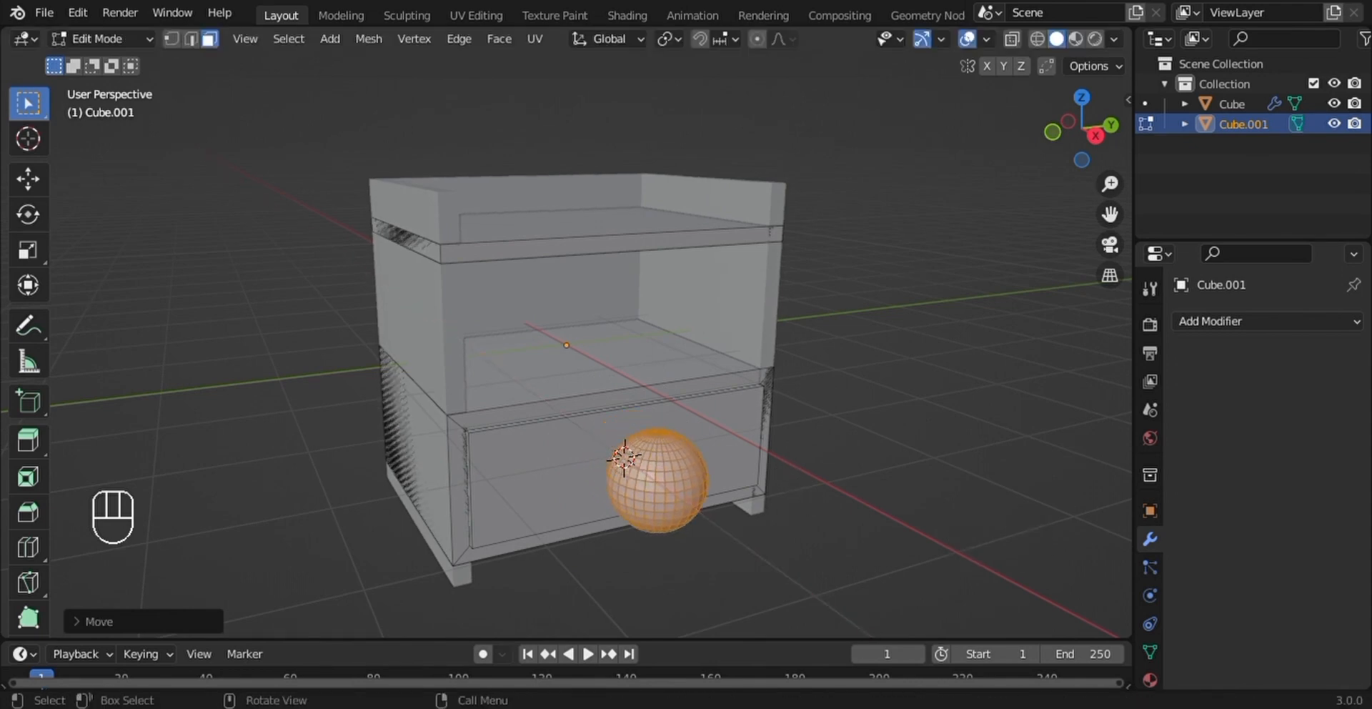
- Rotate the sphere 90° about the global Y axis
key("r")
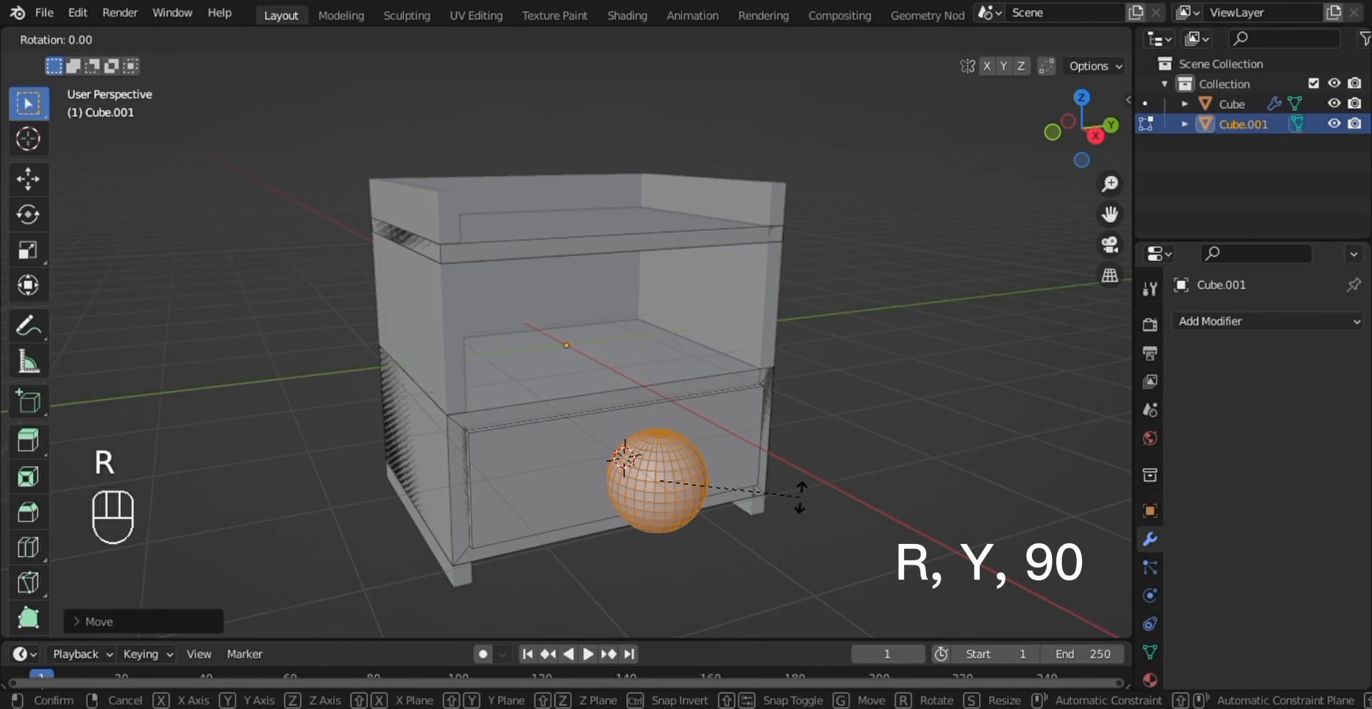
key("y")
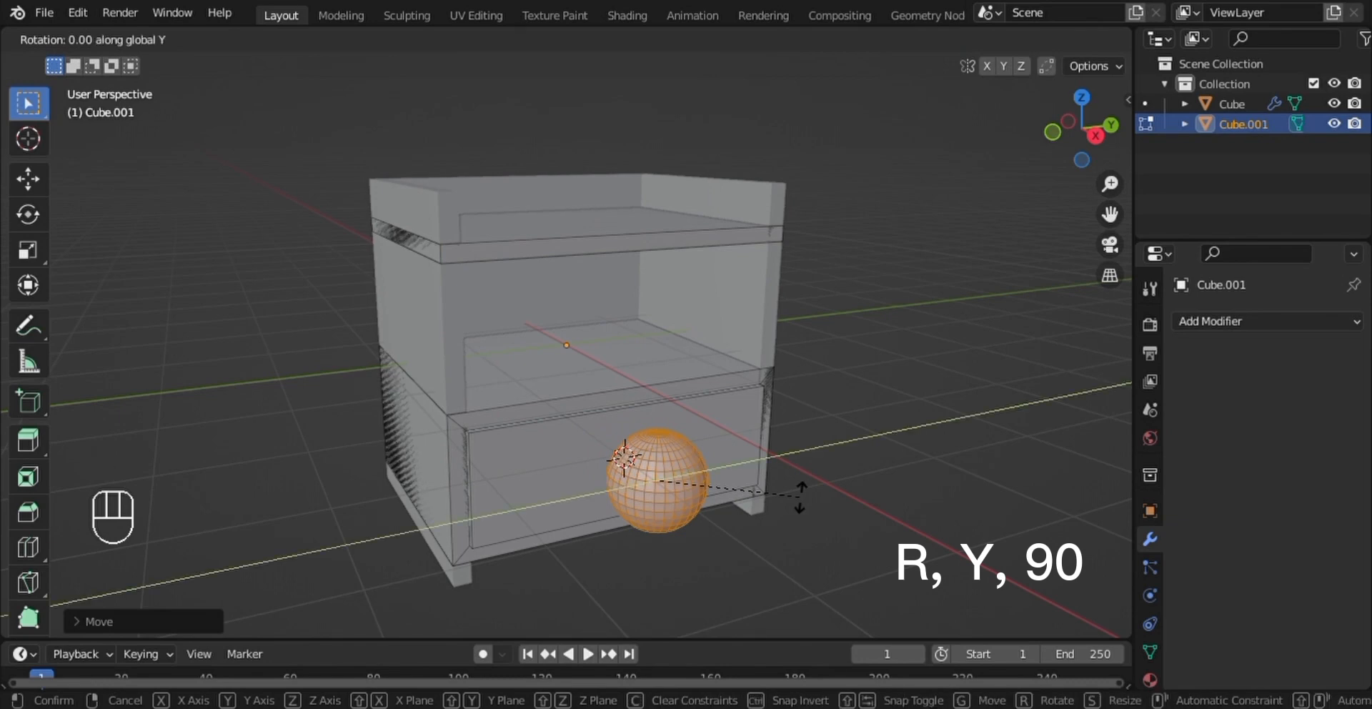
type("90")
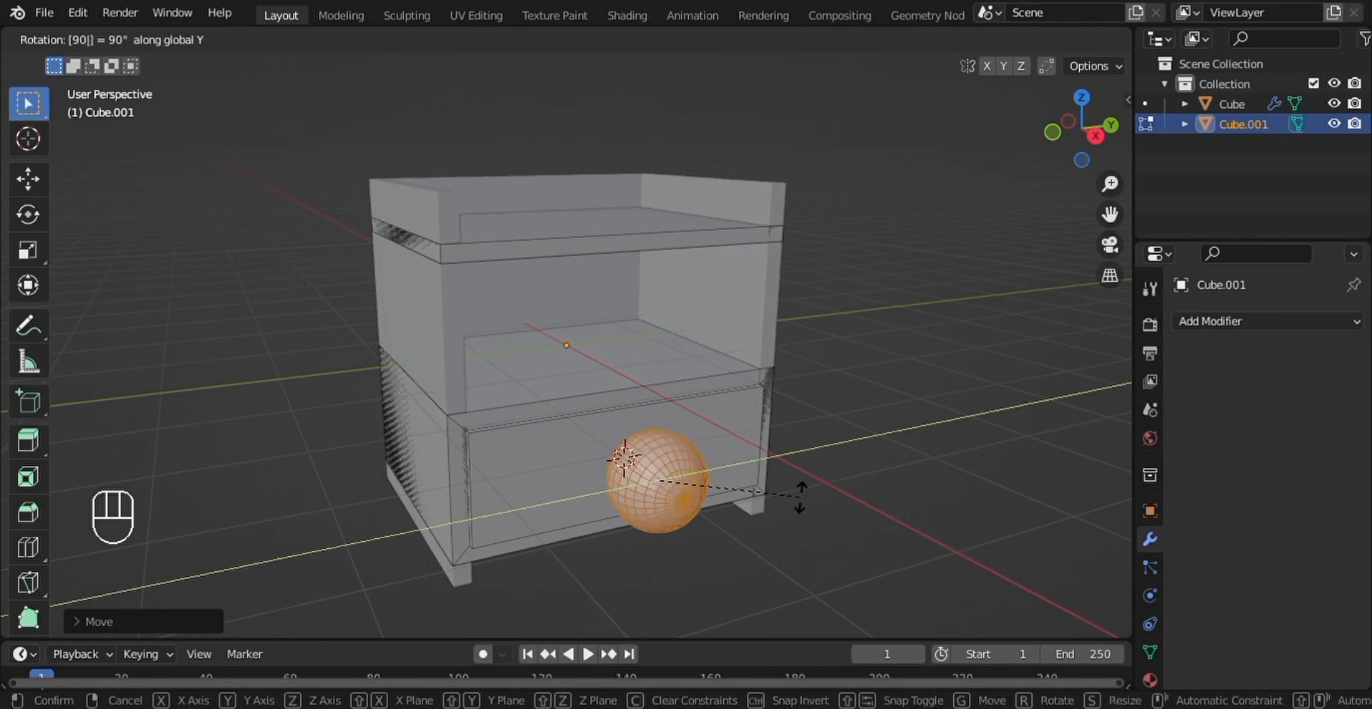
key("Return")
- Move the sphere about 0.36 m farther from the drawer front along the global X axis
middle_click_drag(813, 475, 907, 502)
key("g")
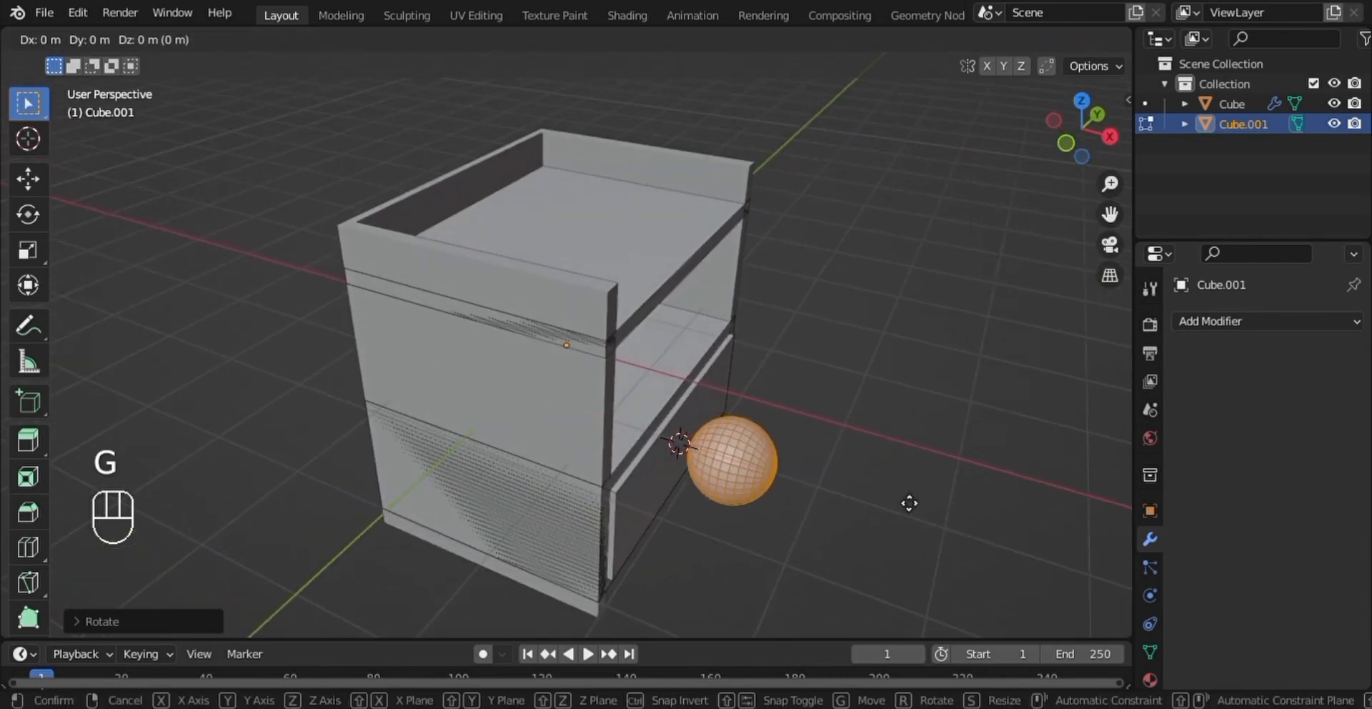
key("x")
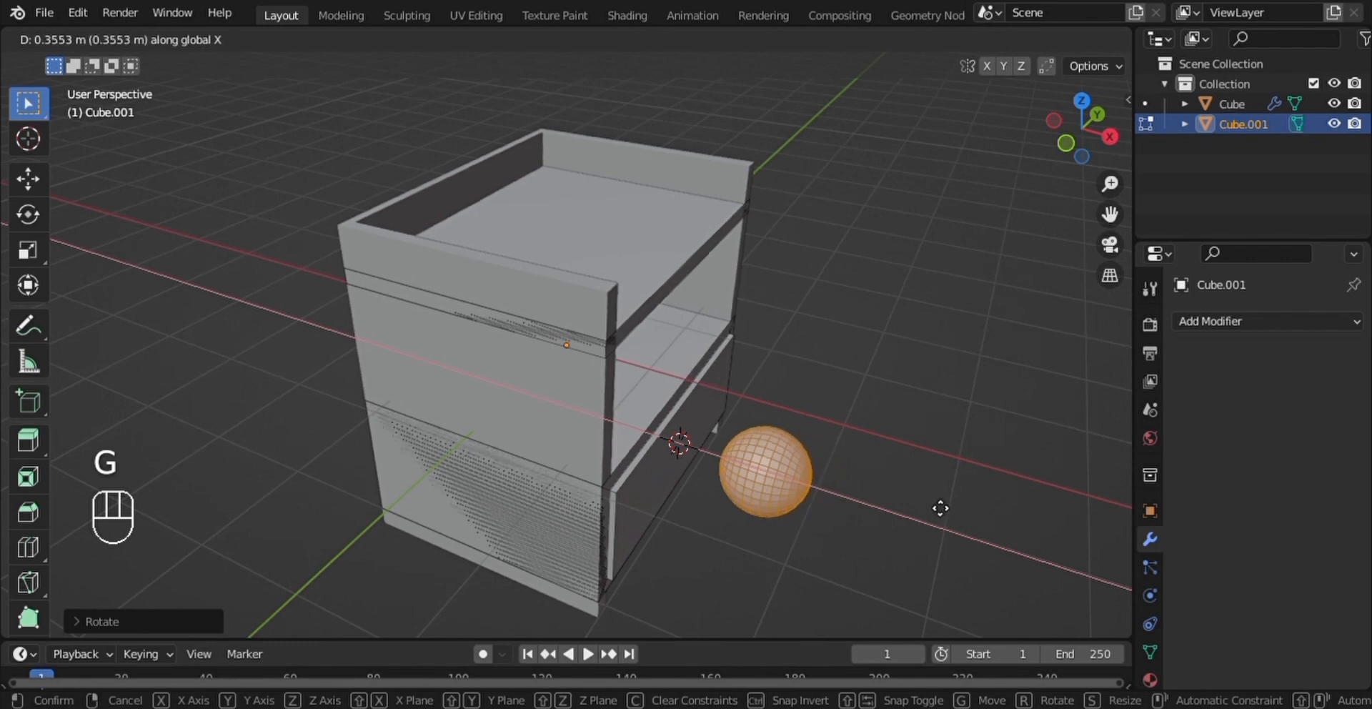
left_click(944, 508)
- Select the ring of faces around the sphere's pole facing the drawer and extrude it about 0.29 m toward the drawer front as a neck
middle_click_drag(937, 498, 853, 452, "shift")
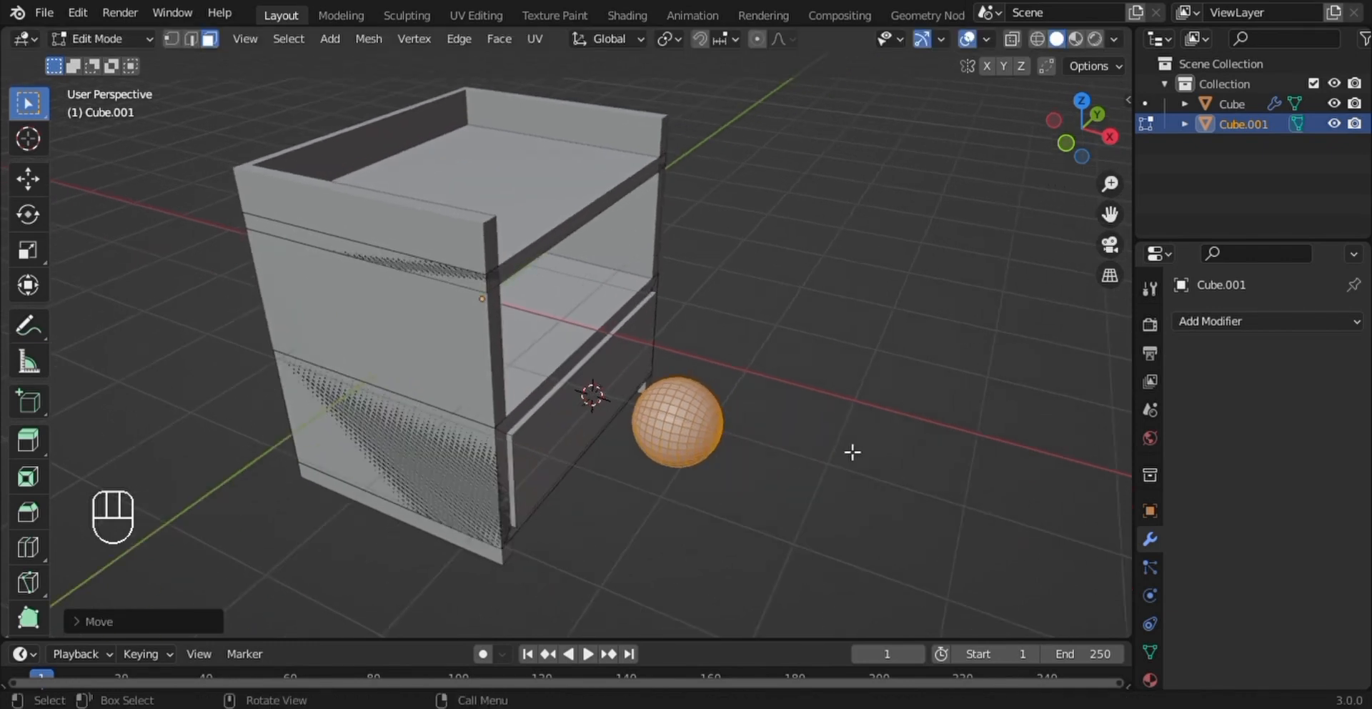
middle_click_drag(766, 420, 565, 451)
scroll(636, 427, "up", 1)
scroll(636, 426, "up", 4)
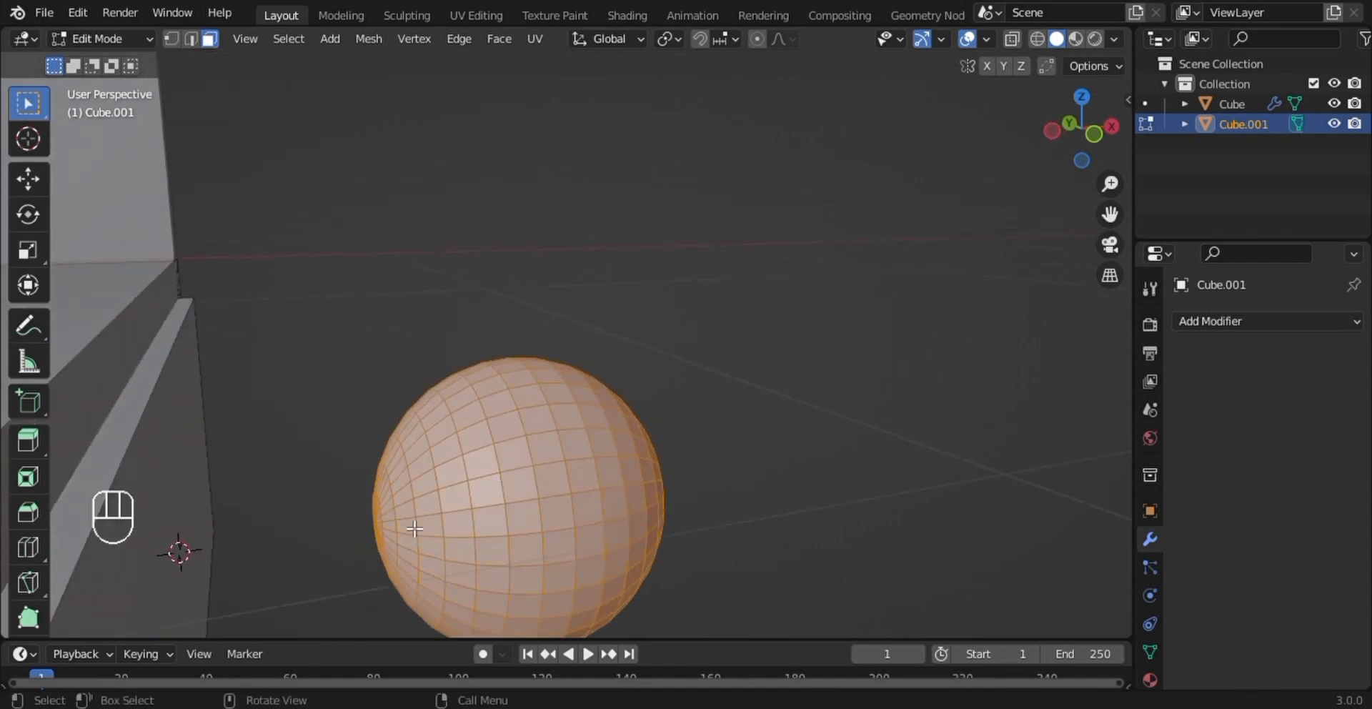
key("alt")
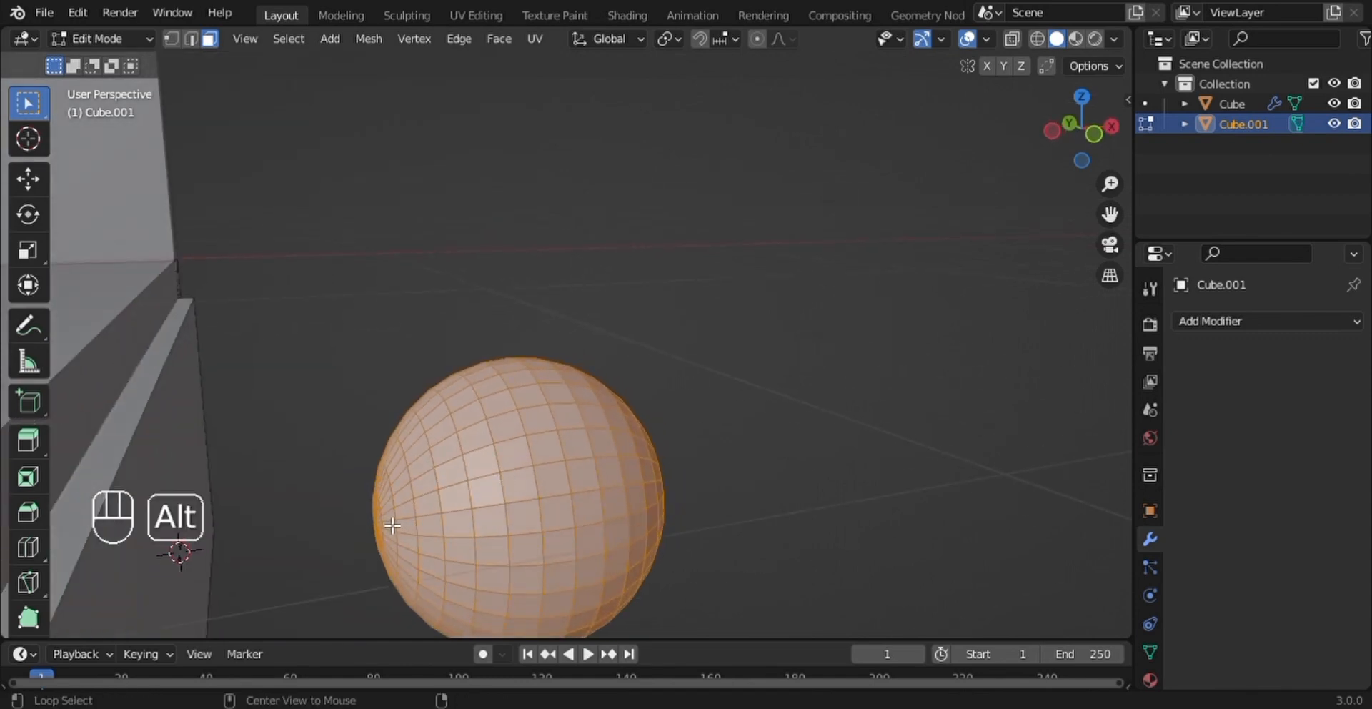
left_click(391, 525, "alt")
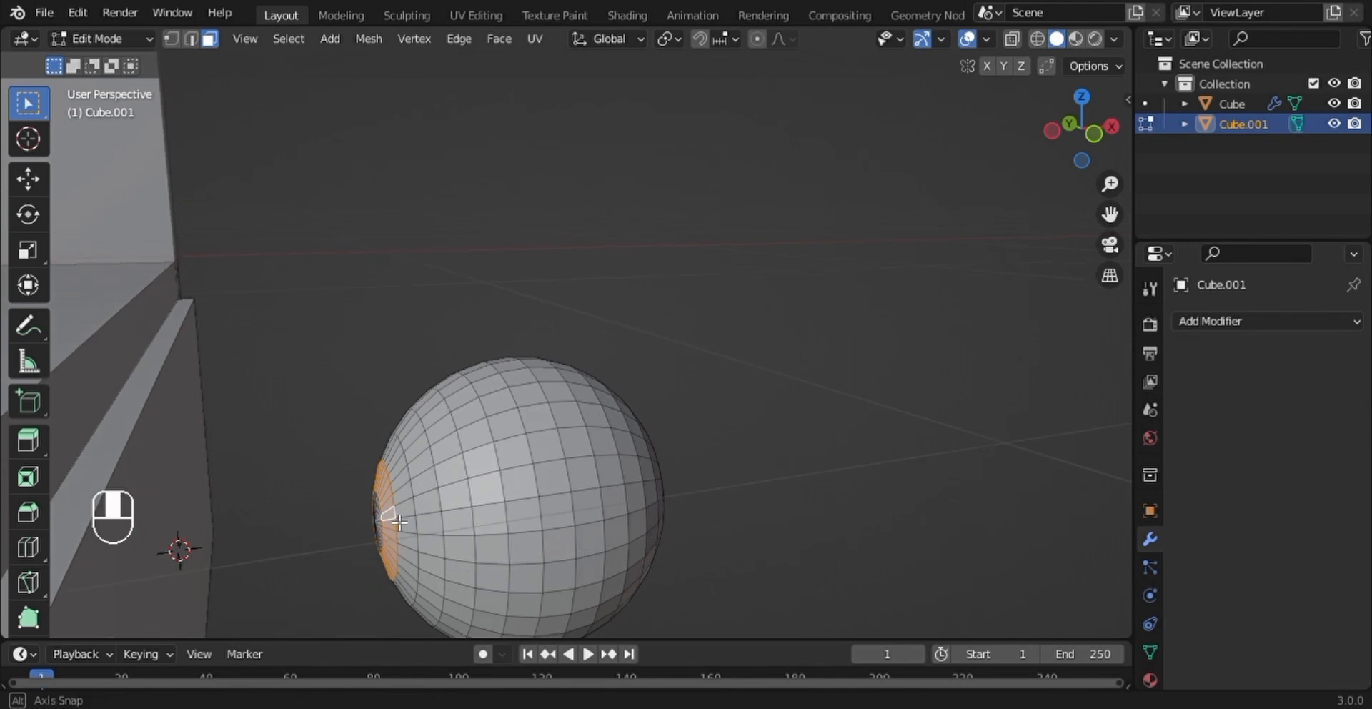
scroll(400, 523, "down", 1)
key("e")
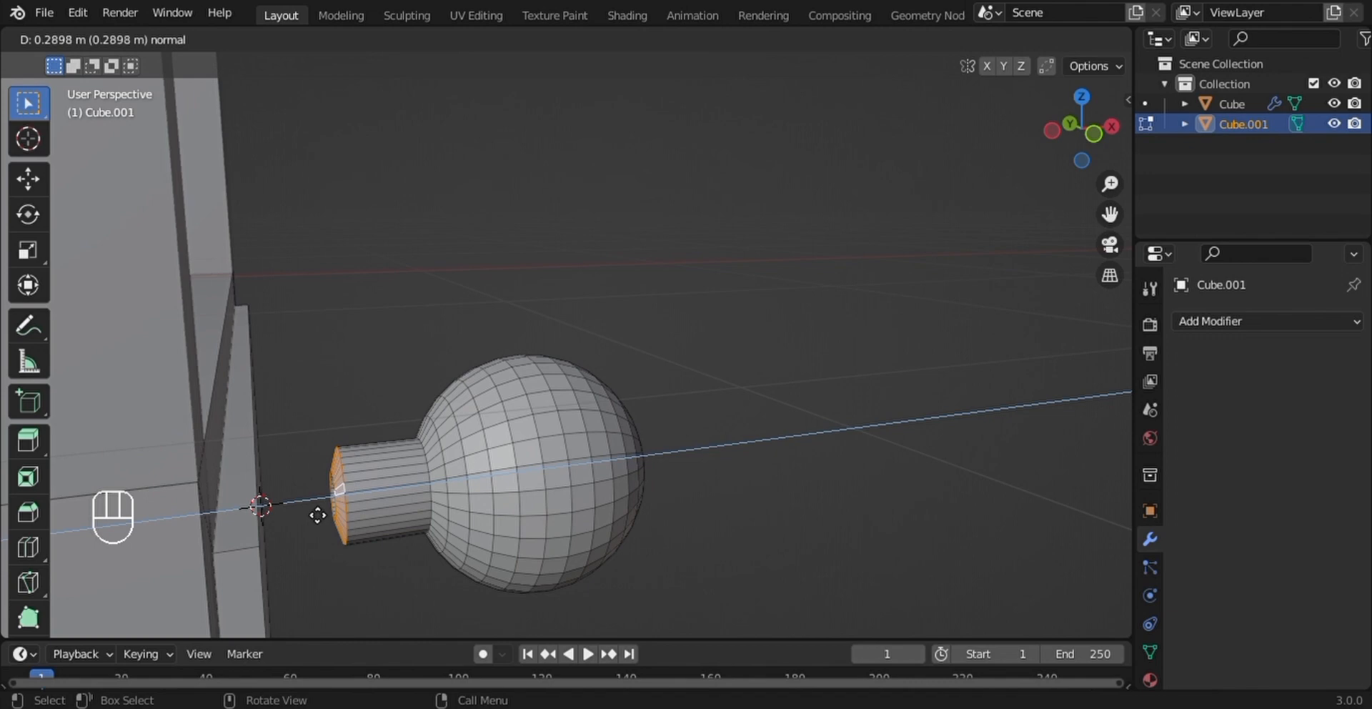
left_click(316, 513)
- Select the whole linked knob mesh and scale it down uniformly in two passes so it suits the drawer front
middle_click_drag(316, 513, 453, 444)
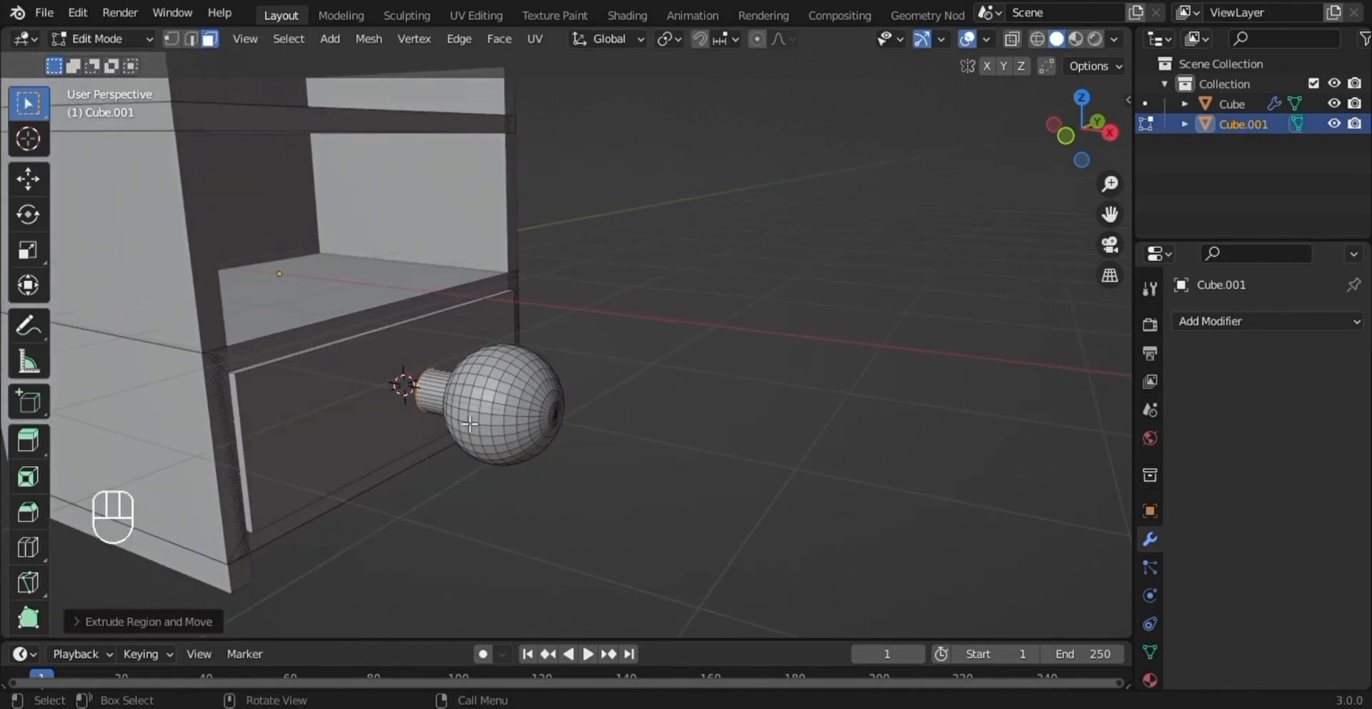
key("l")
key("s")
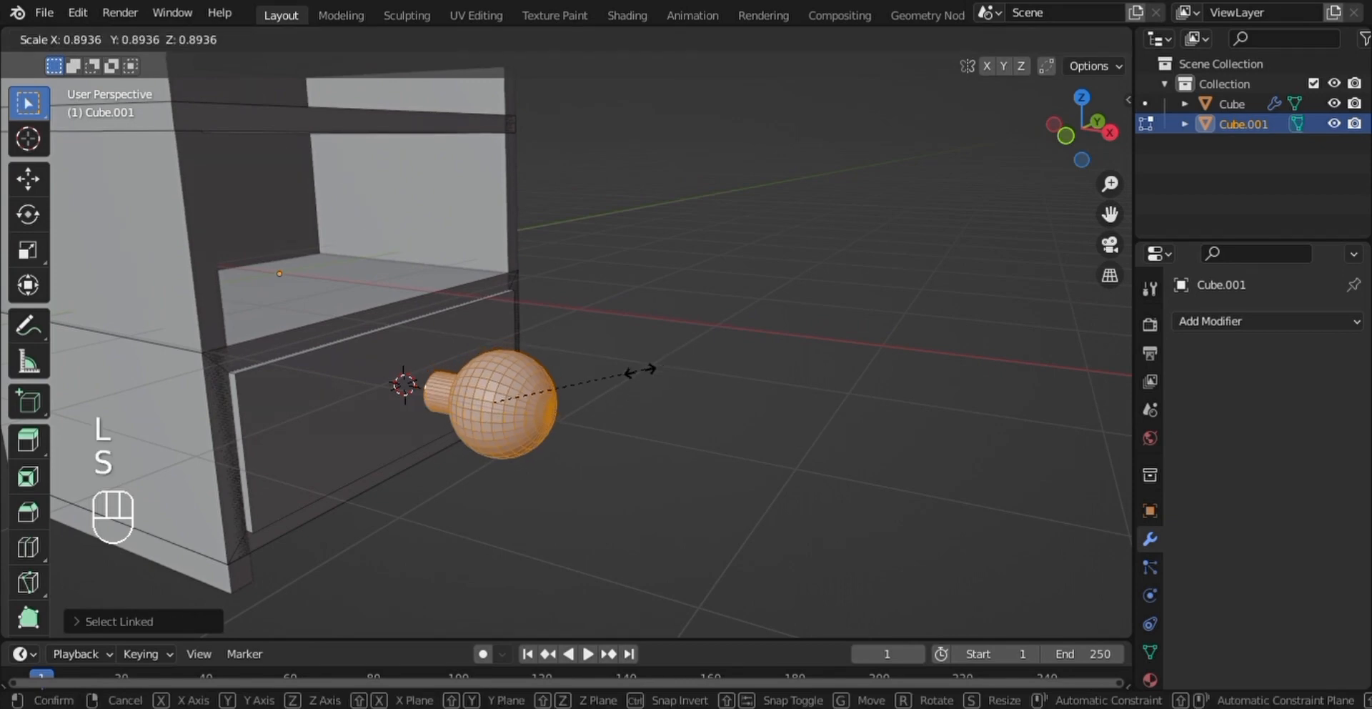
left_click(583, 398)
middle_click_drag(582, 398, 643, 420)
key("s")
left_click(620, 407)
- Move the knob along the global X axis until its neck meets the drawer front, finishing with a nudge of about 0.056 m
key("g")
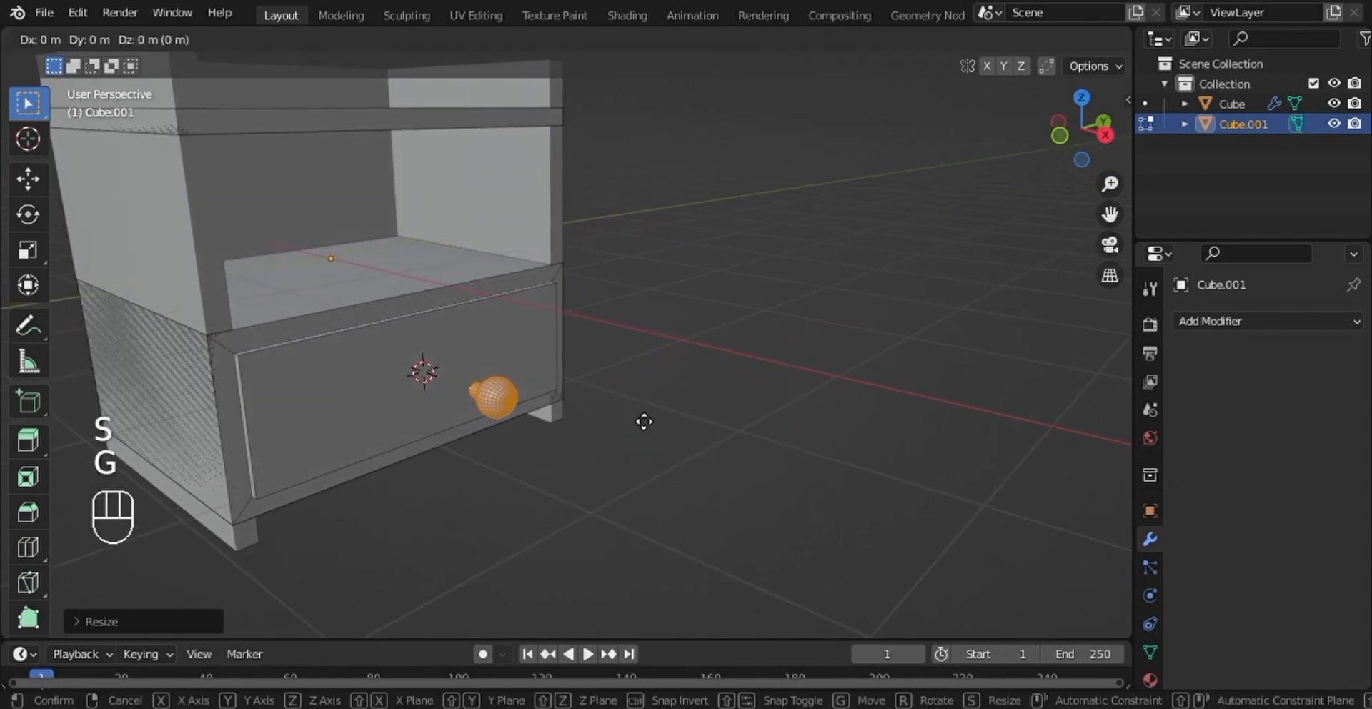
key("x")
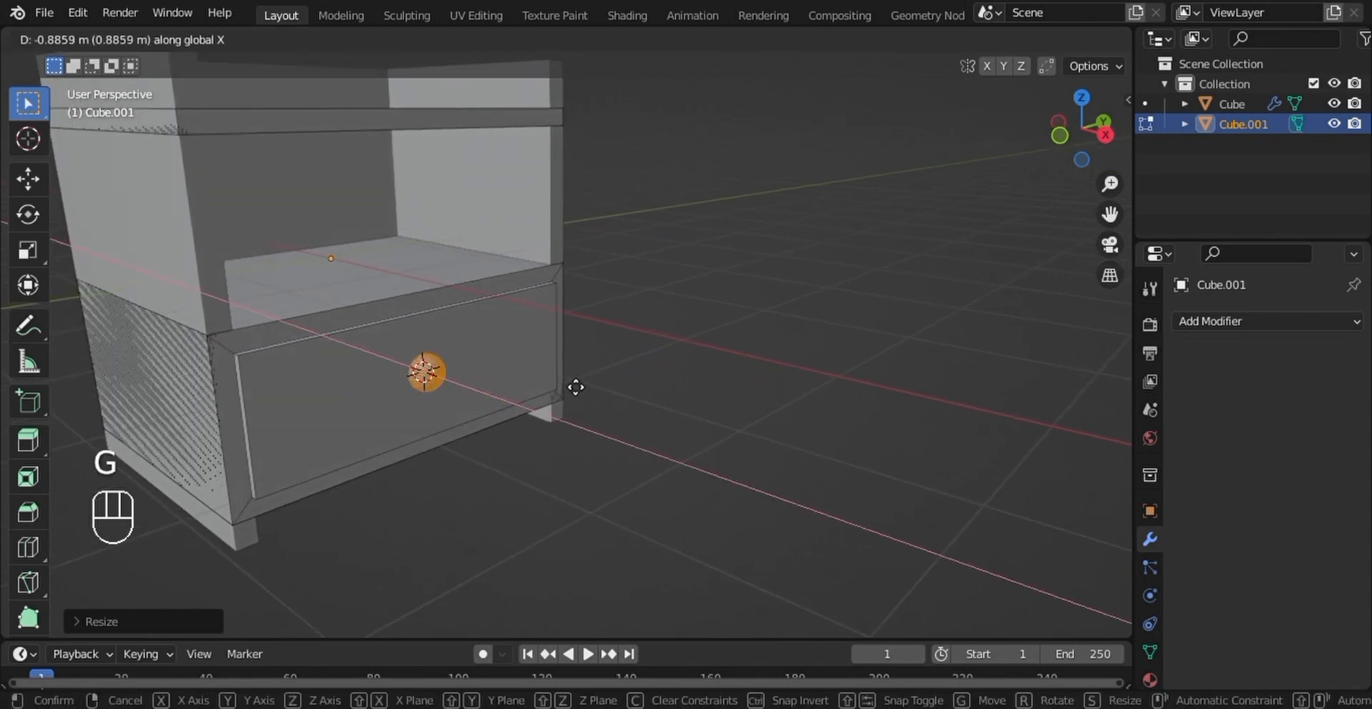
left_click(591, 396)
middle_click_drag(591, 396, 670, 410)
scroll(669, 408, "up", 5)
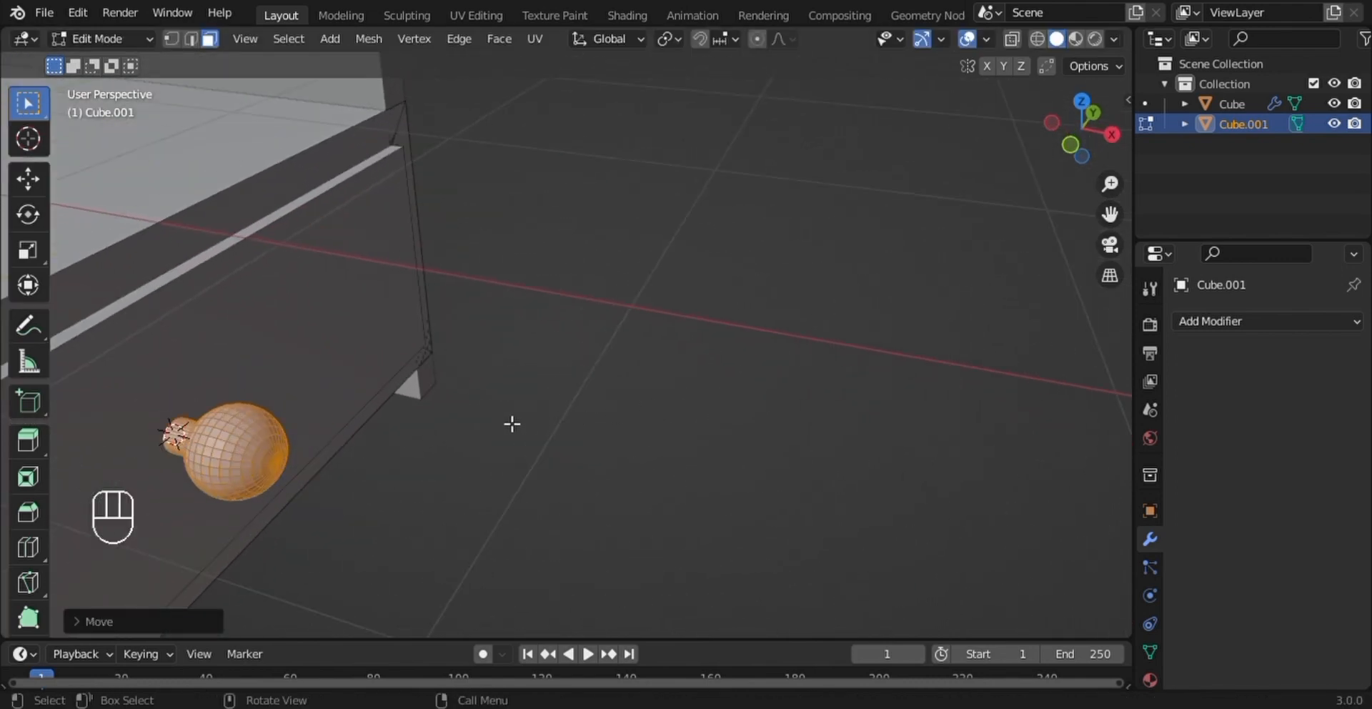
middle_click_drag(509, 424, 634, 441, "shift")
key("g")
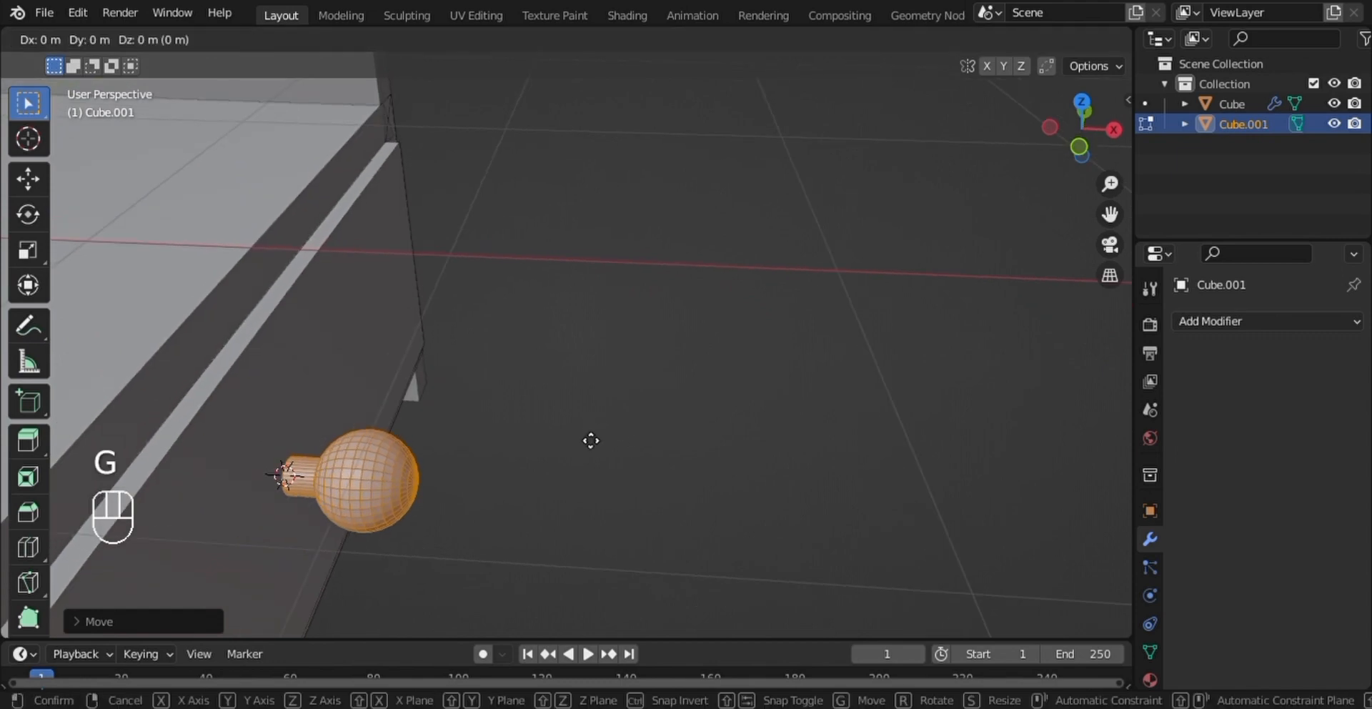
key("x")
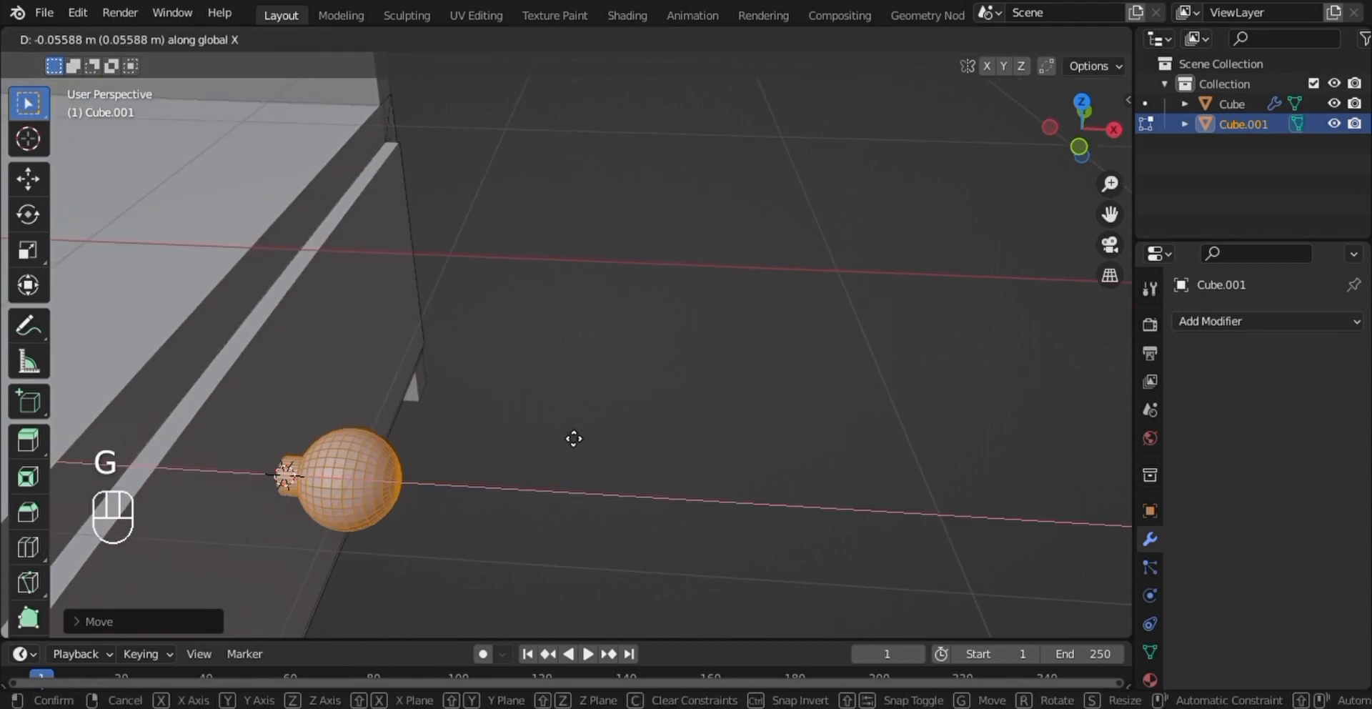
left_click(574, 438)
- Scale the knob down further to roughly two thirds of its size on the drawer front
middle_click_drag(572, 434, 440, 372)
key("s")
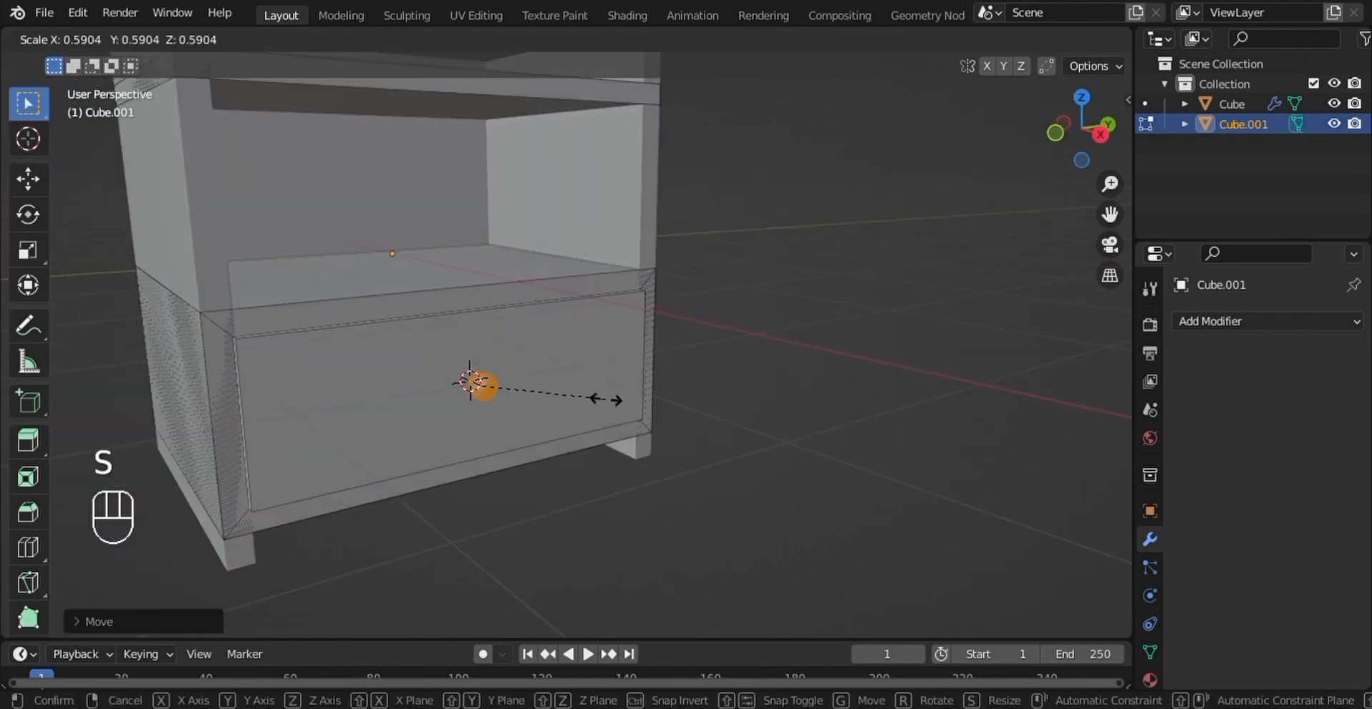
left_click(628, 407)
middle_click_drag(628, 411, 558, 349)
scroll(670, 390, "down", 2)
scroll(551, 332, "down", 3)
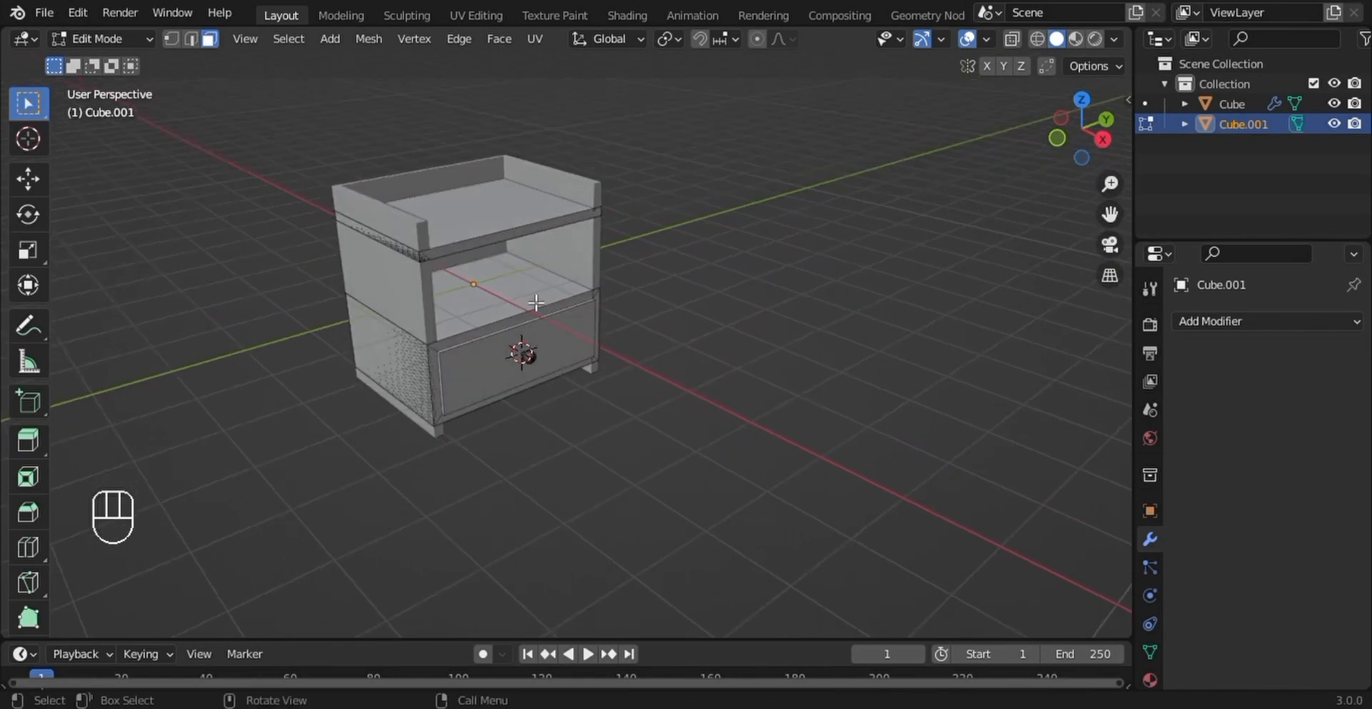
middle_click_drag(536, 303, 562, 424)
scroll(510, 259, "up", 2)
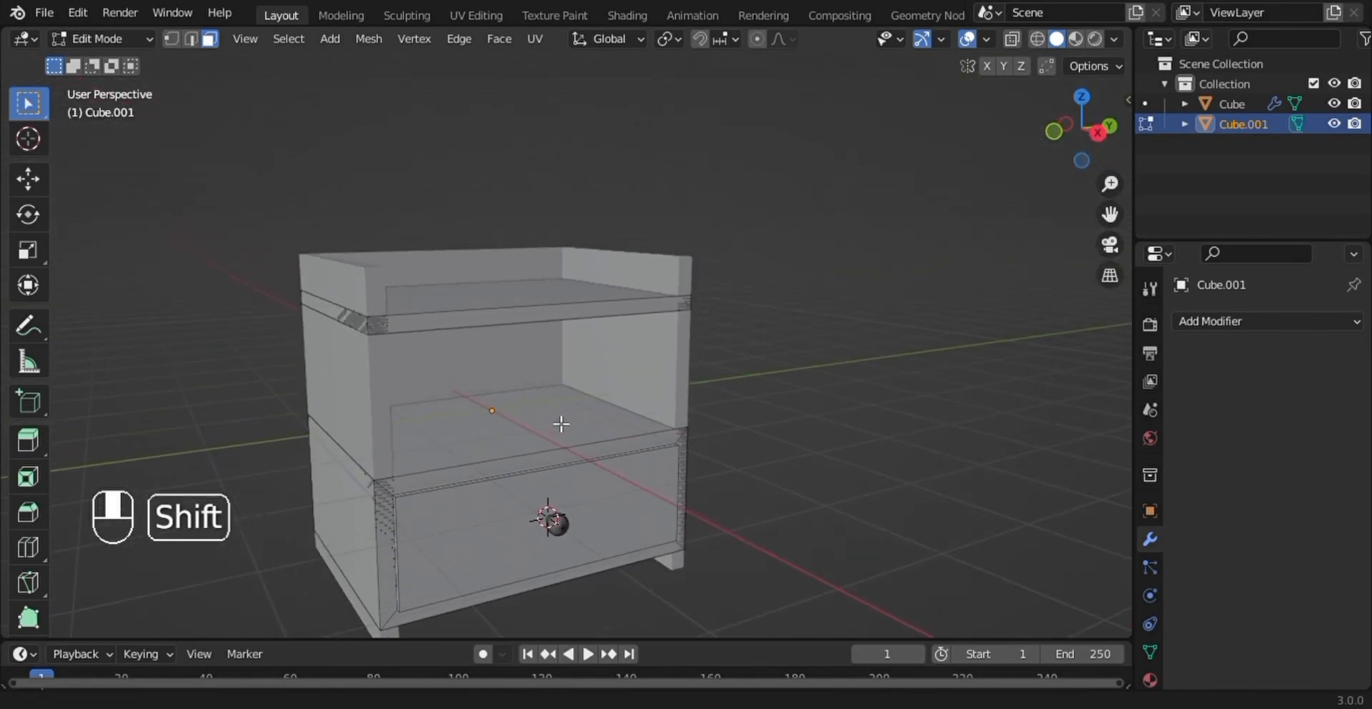
- Return to Object Mode, select the outer frame and apply its Solidify modifier
key("Tab")
left_click(367, 281)
middle_click_drag(367, 281, 409, 336)
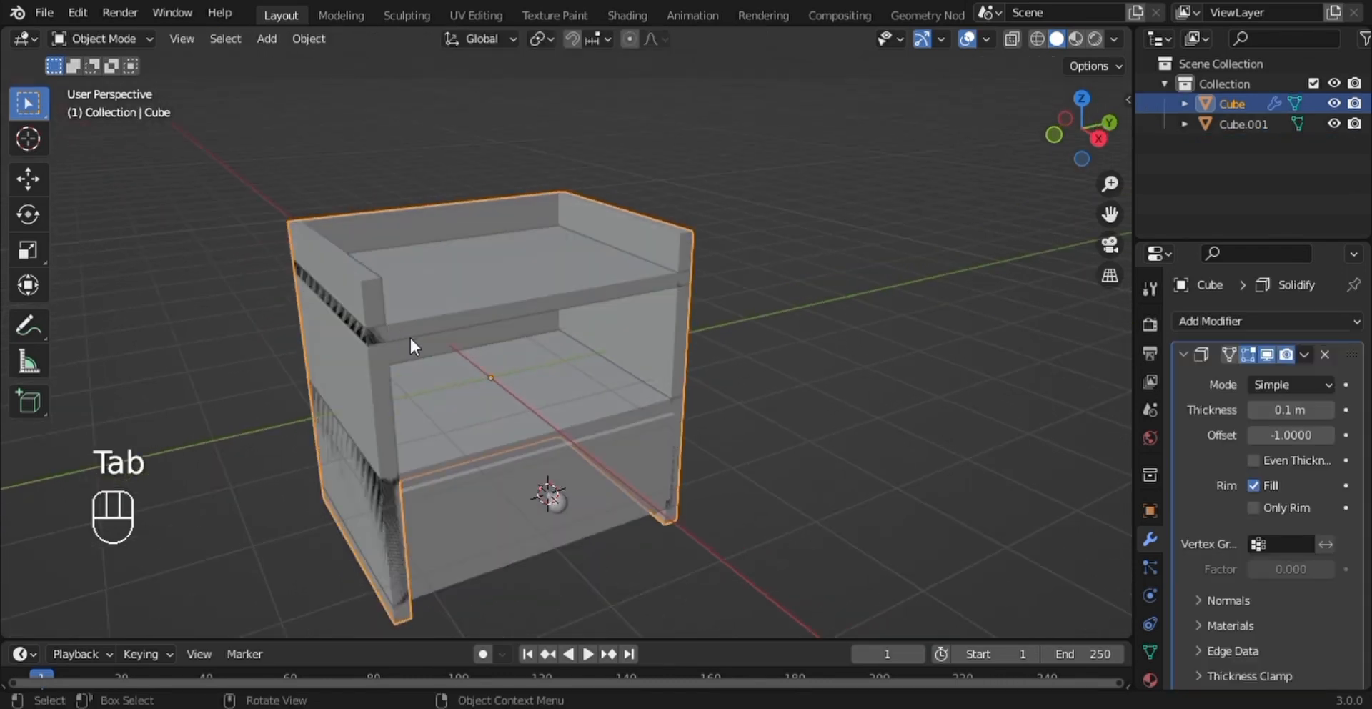
left_click(1302, 353)
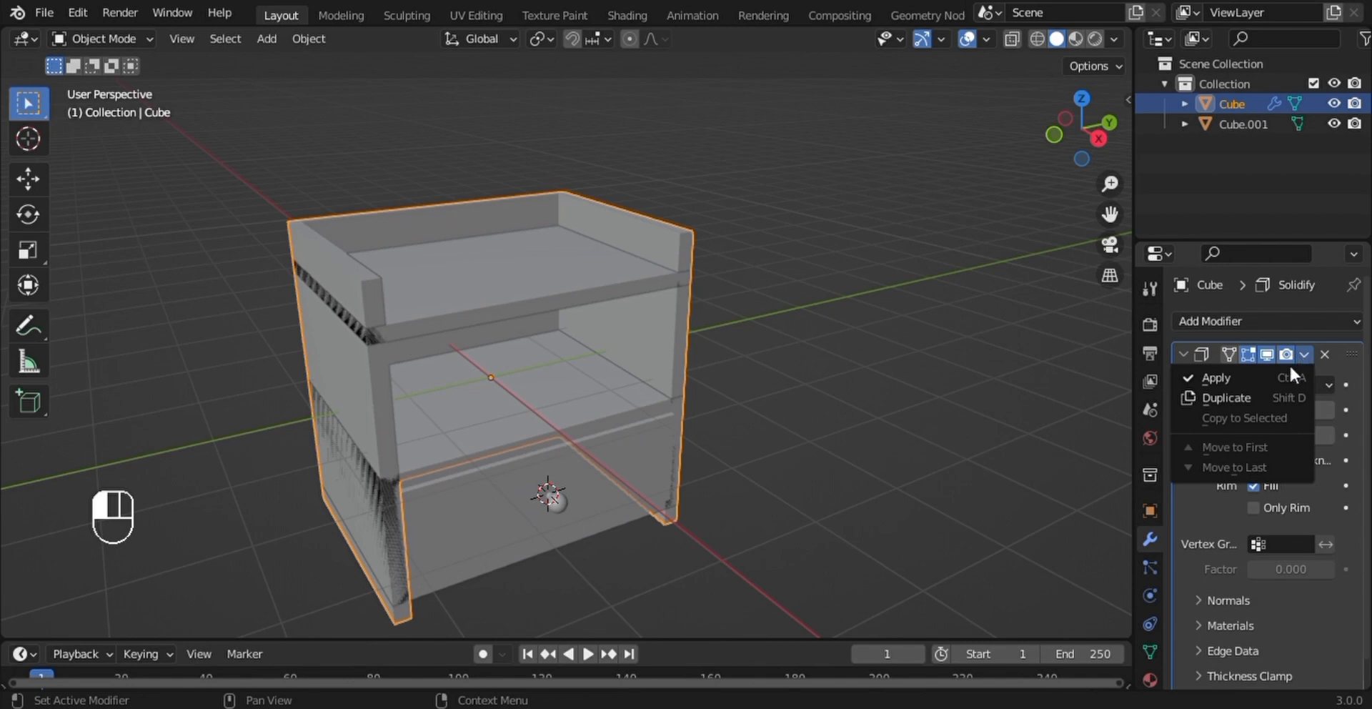
left_click(1220, 377)
- Edit the outer frame and bevel the front top edges of both side walls about 0.09 m wide with 6 segments
left_click(371, 283)
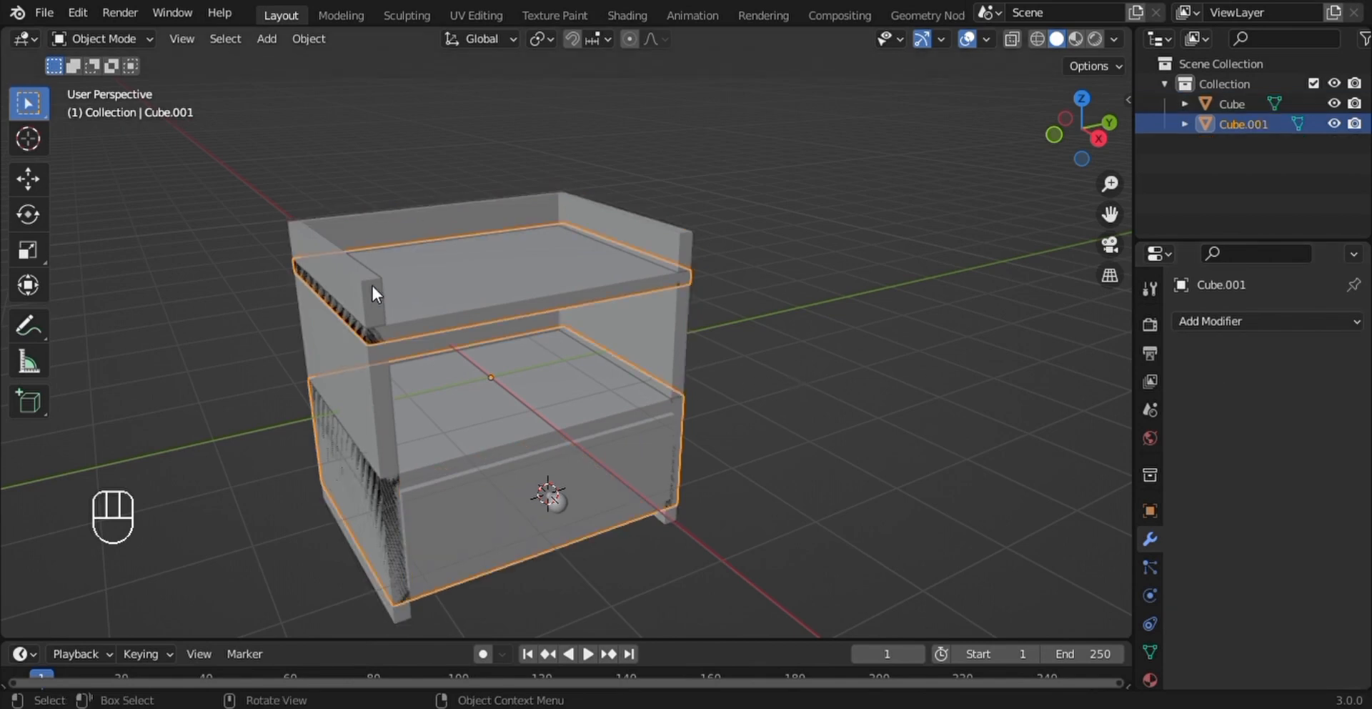
left_click(367, 272)
key("Tab")
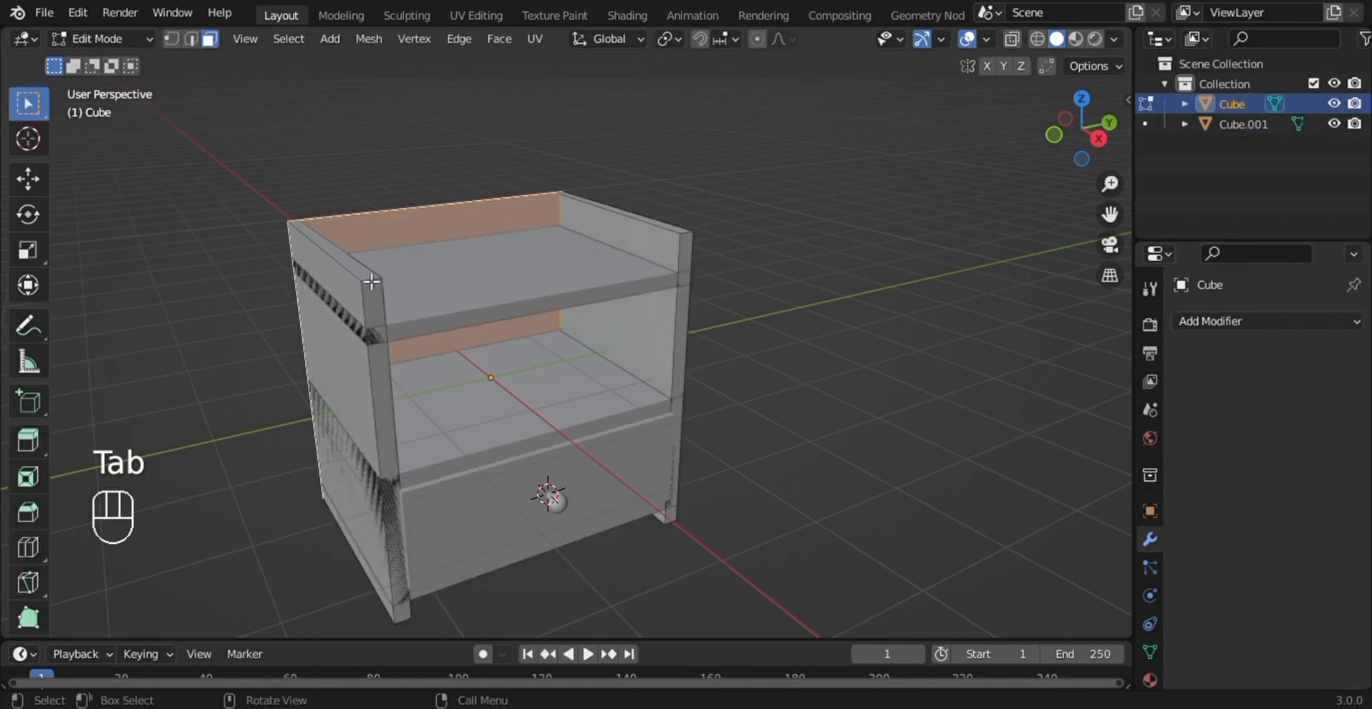
scroll(375, 286, "up", 2)
left_click(285, 263)
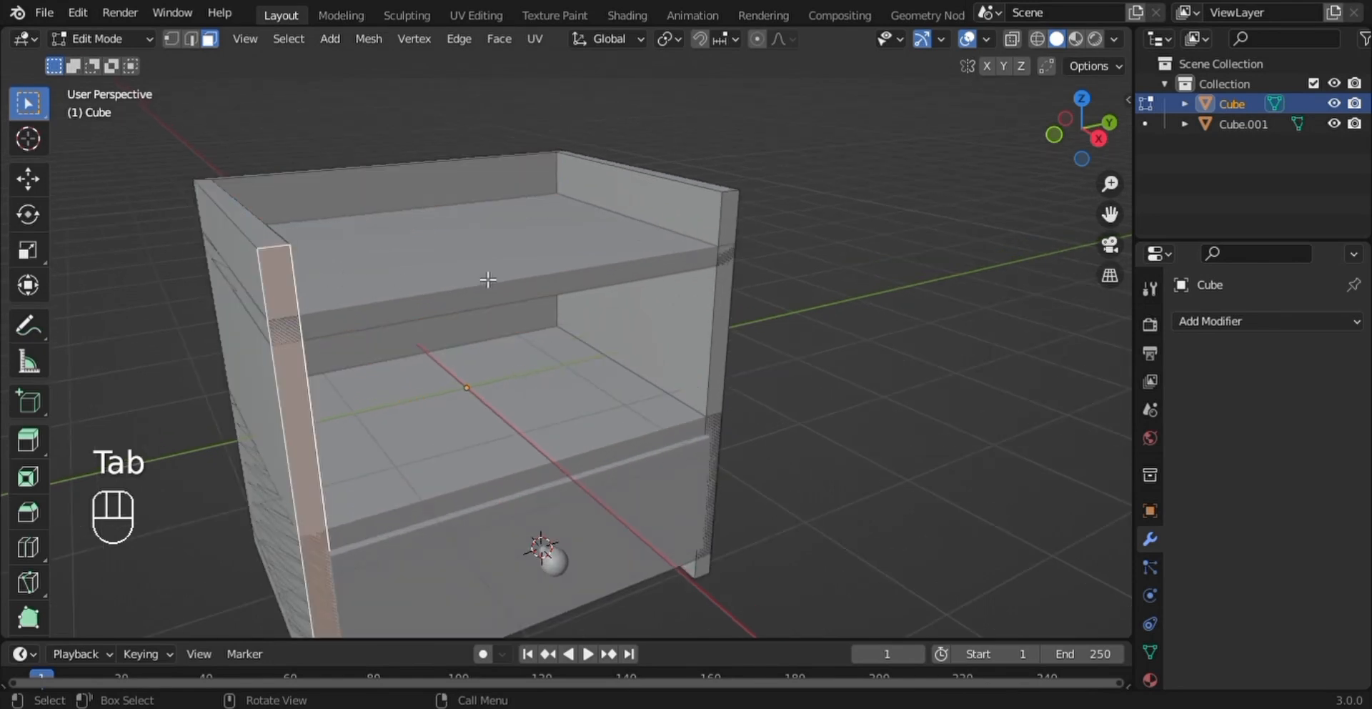
left_click(190, 37)
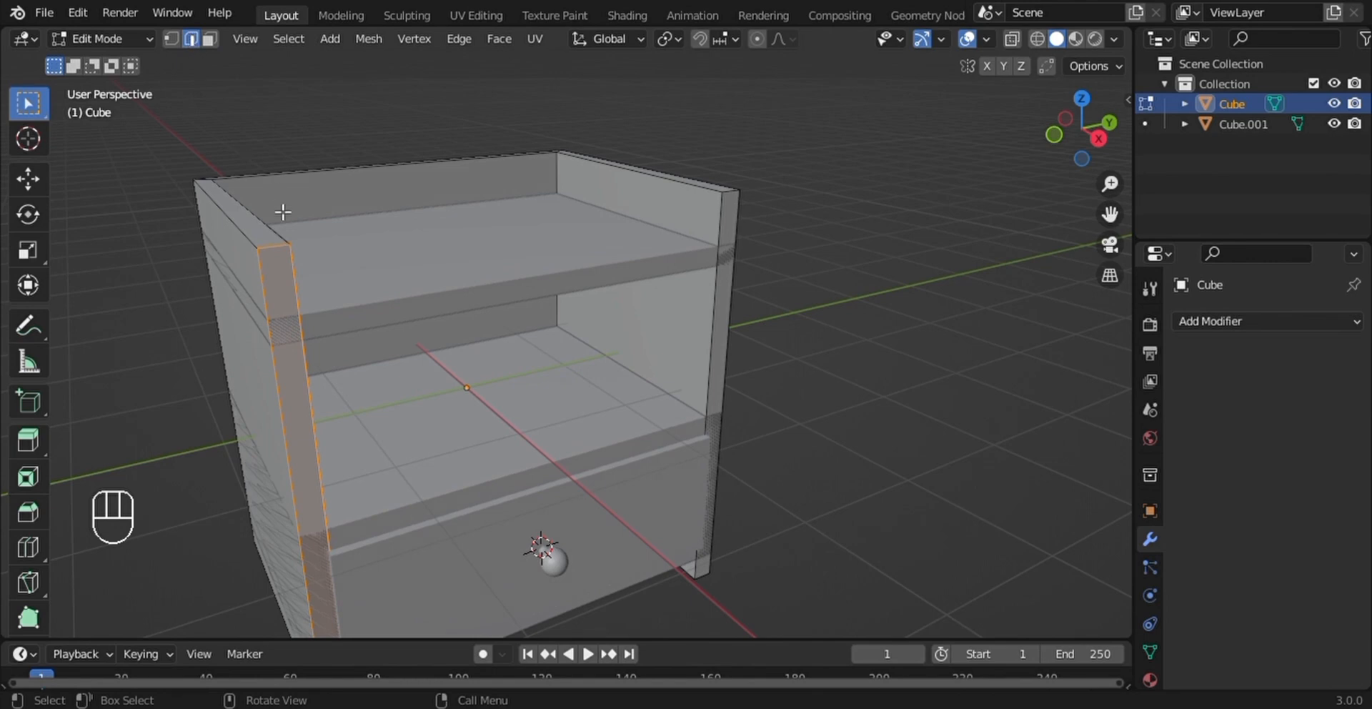
left_click(283, 254)
middle_click_drag(513, 283, 389, 293)
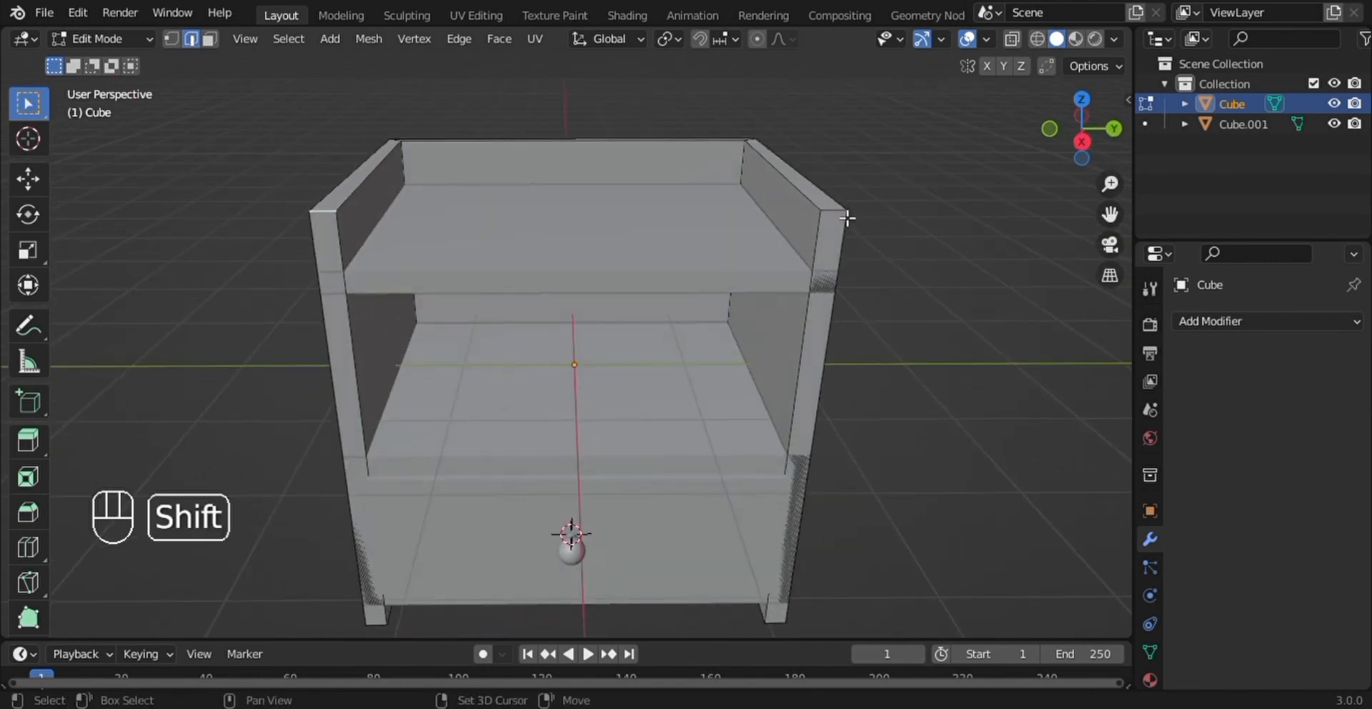
middle_click_drag(843, 224, 778, 251)
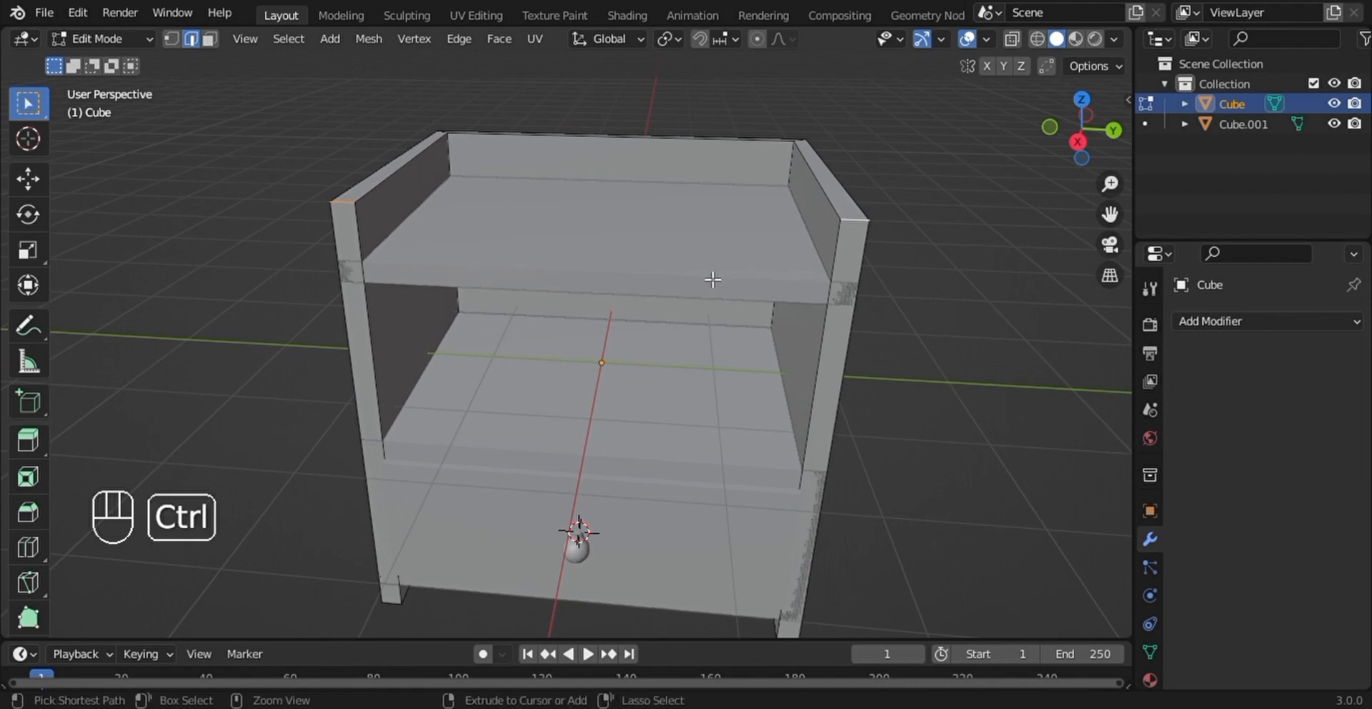
key("ctrl+b")
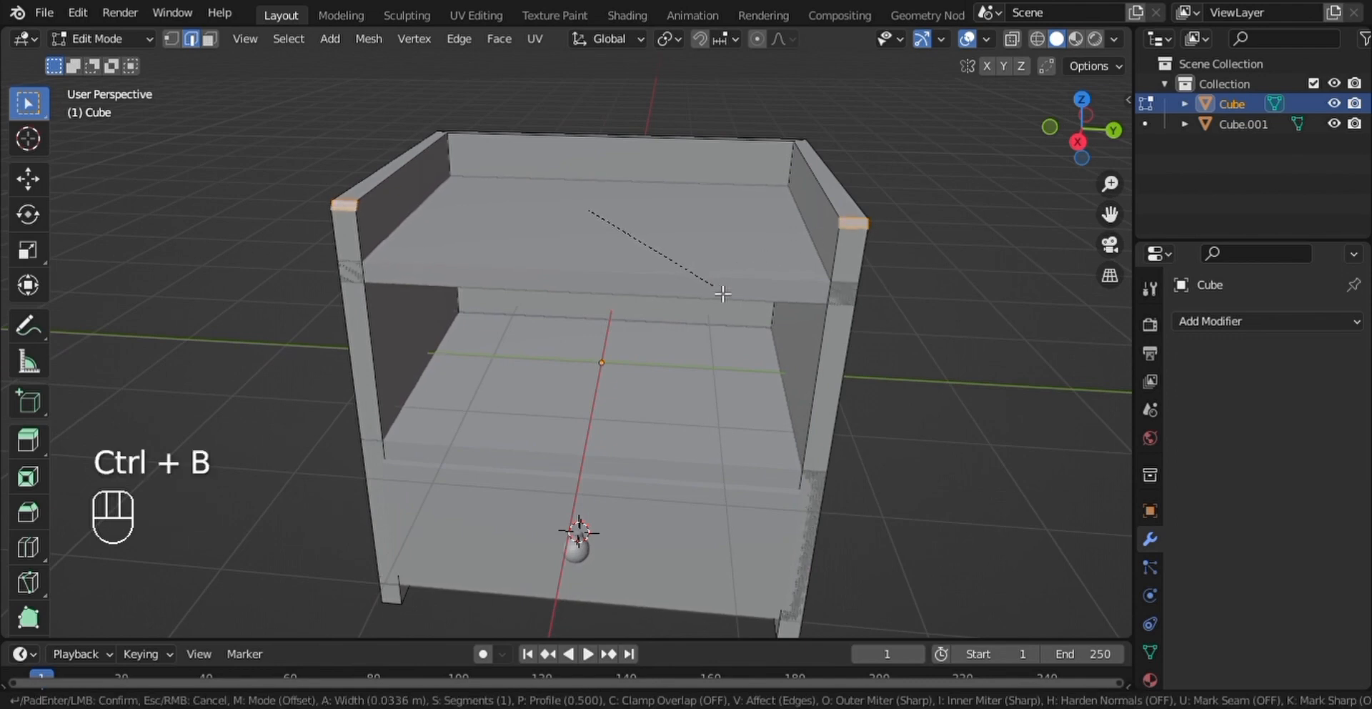
scroll(726, 299, "up", 1)
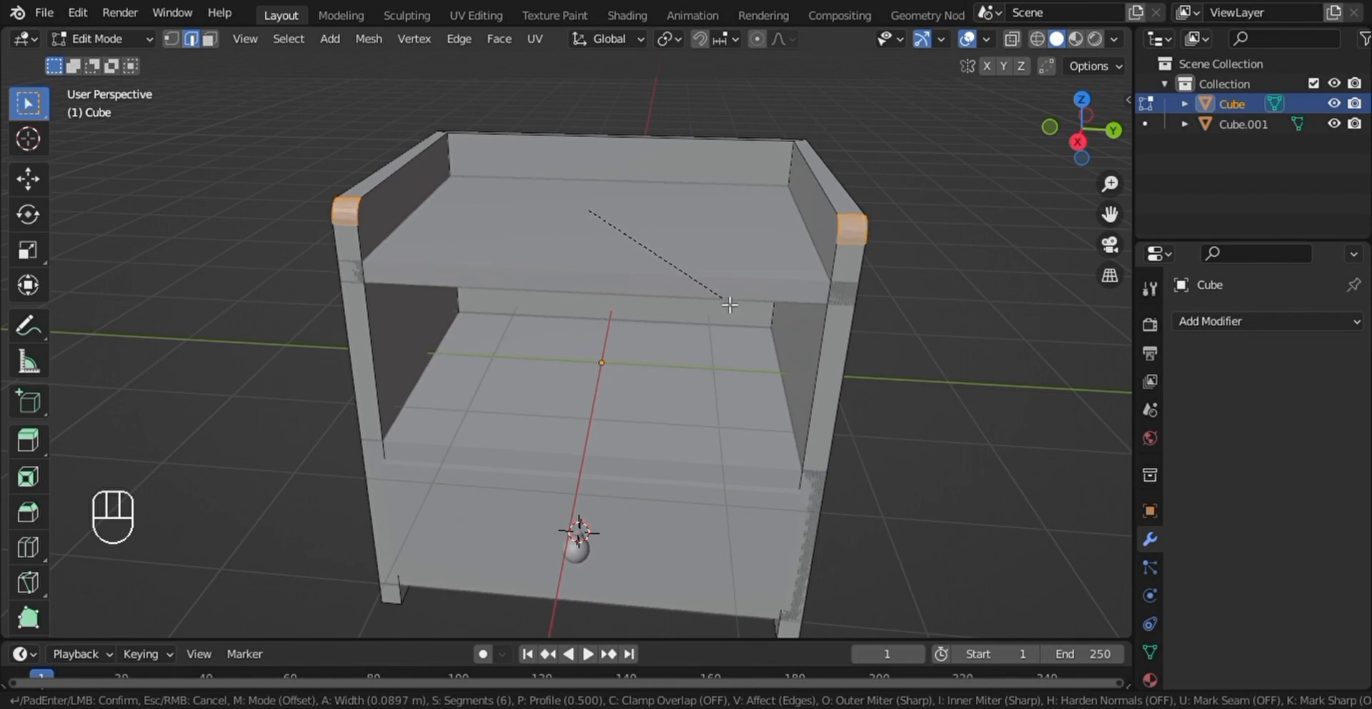
left_click(729, 305)
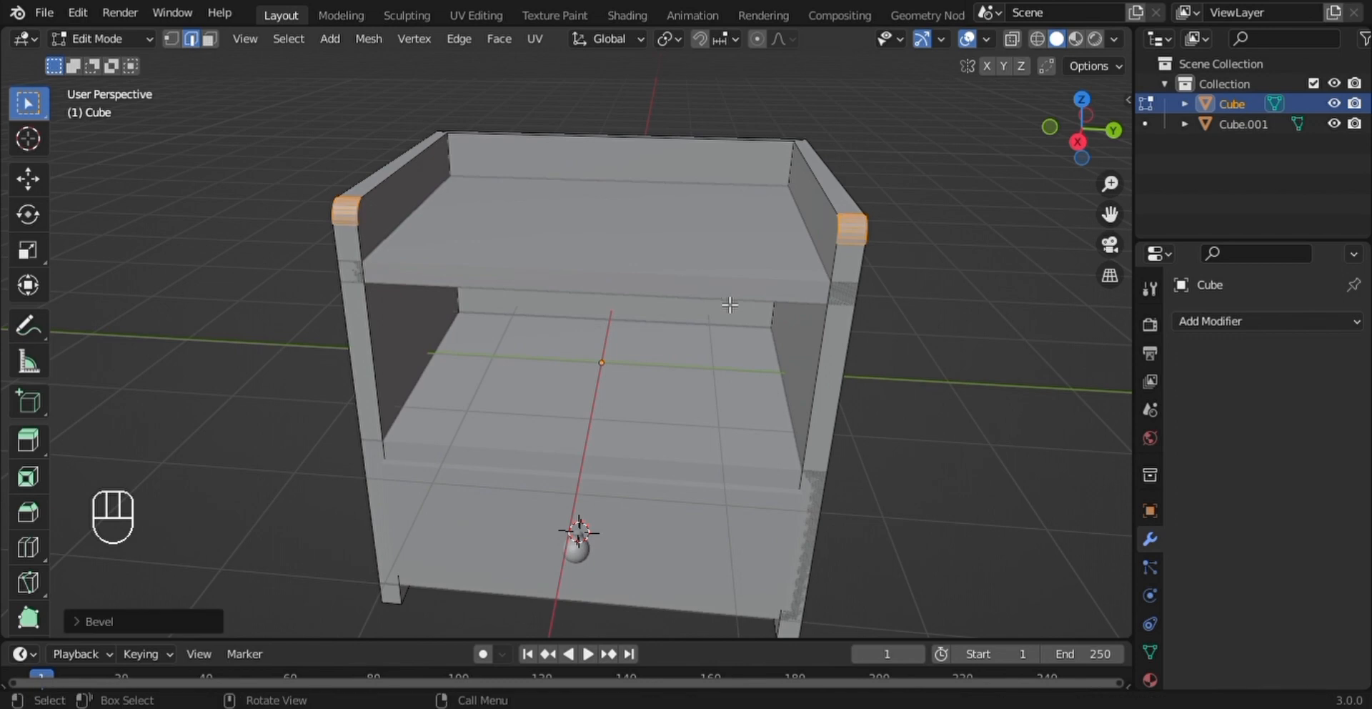
- Bevel the outer edge loops along the top and front of both side walls about 0.042 m wide with 5 segments
middle_click_drag(729, 306, 600, 307)
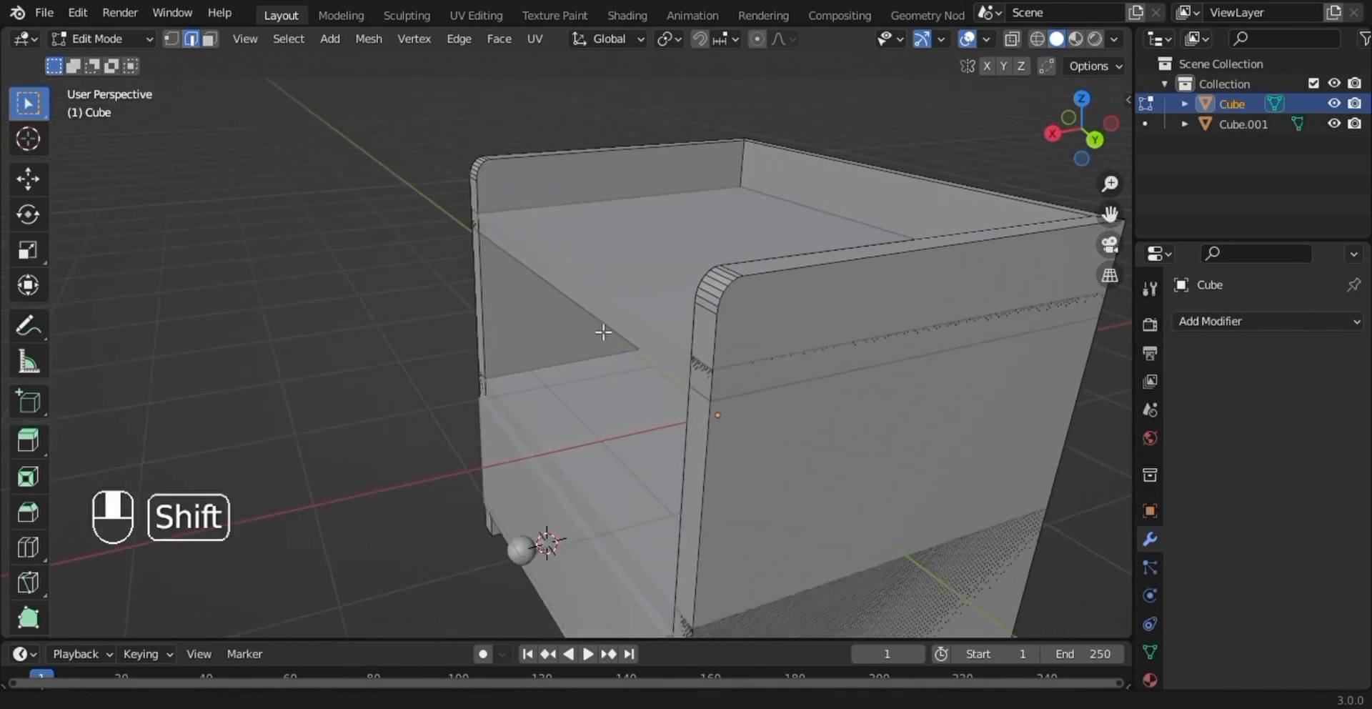
left_click(837, 269)
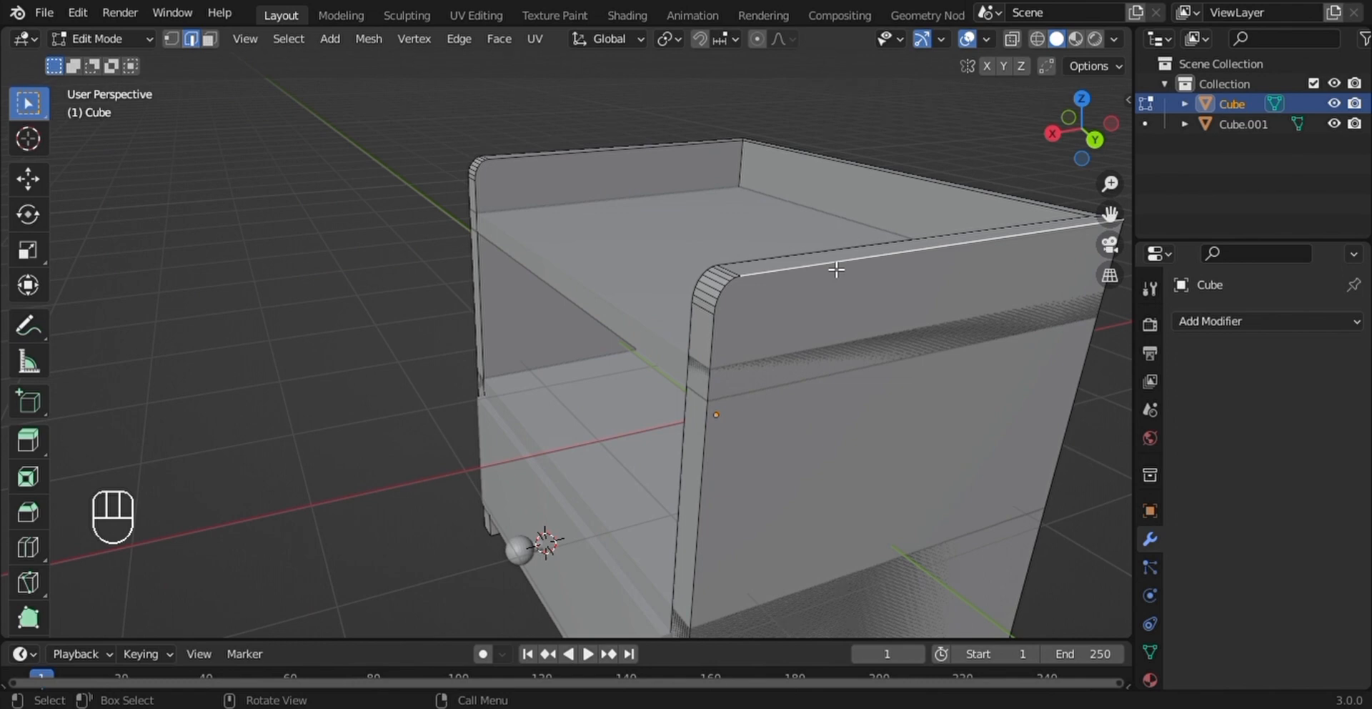
left_click(732, 274, "alt")
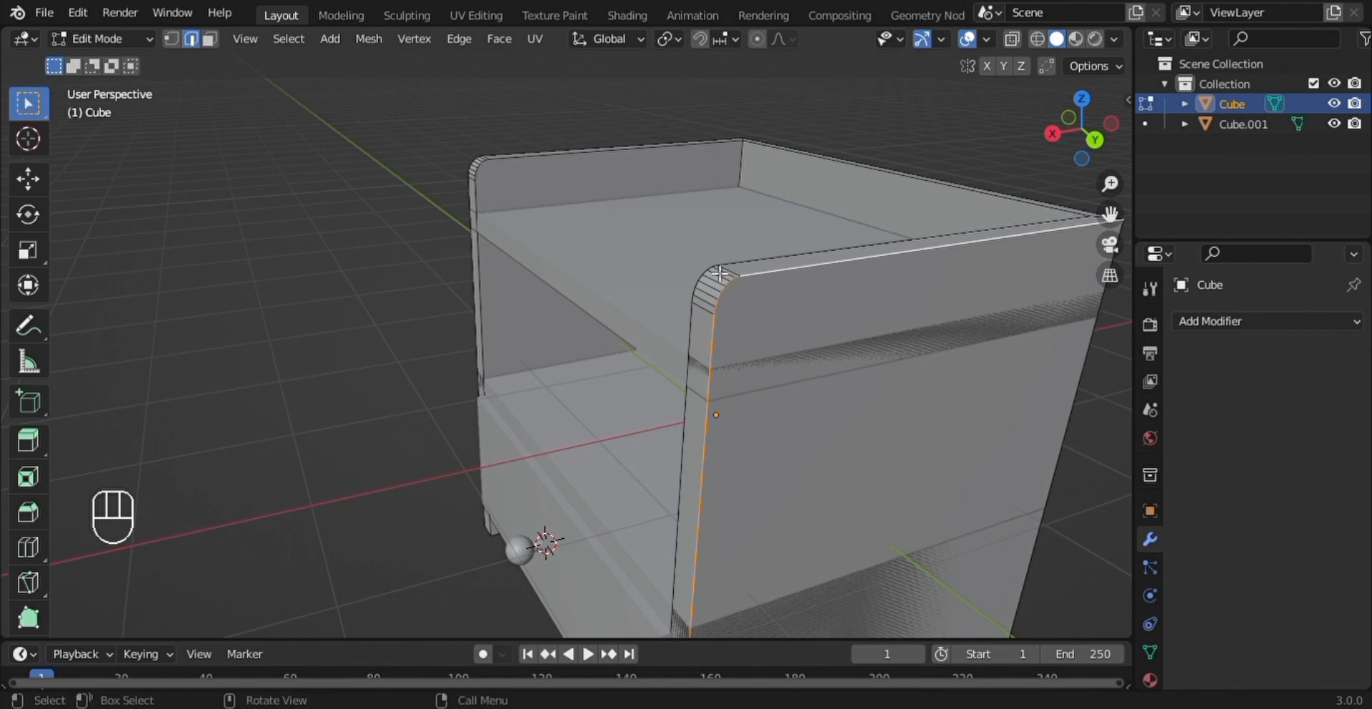
middle_click_drag(720, 273, 638, 285)
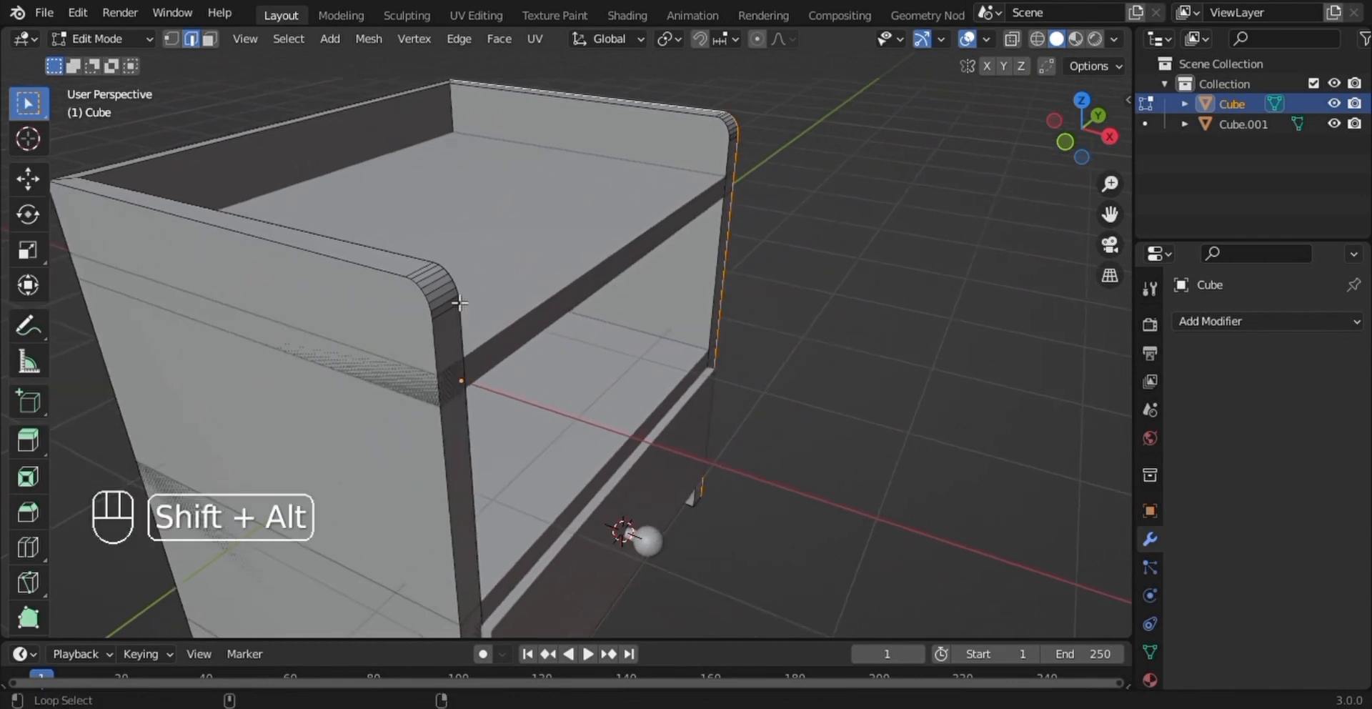
left_click(376, 275, "alt+shift")
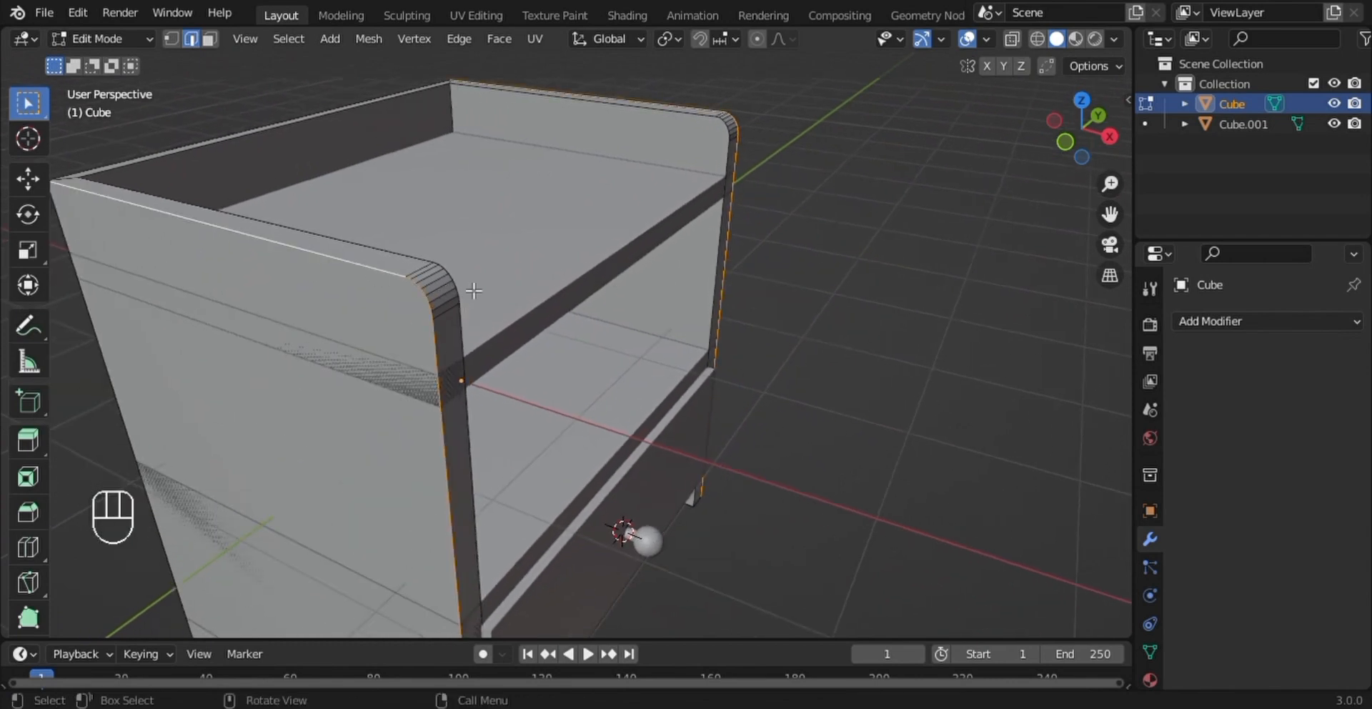
key("ctrl+b")
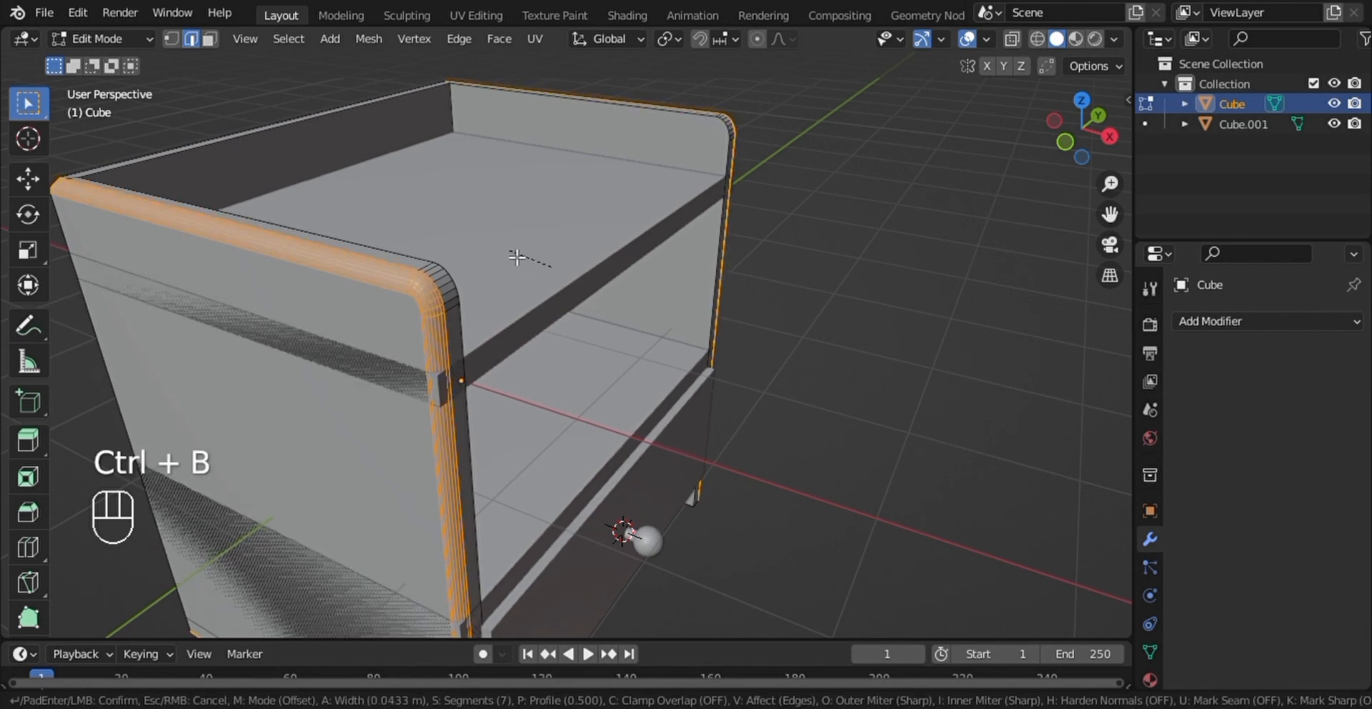
scroll(516, 258, "down", 2)
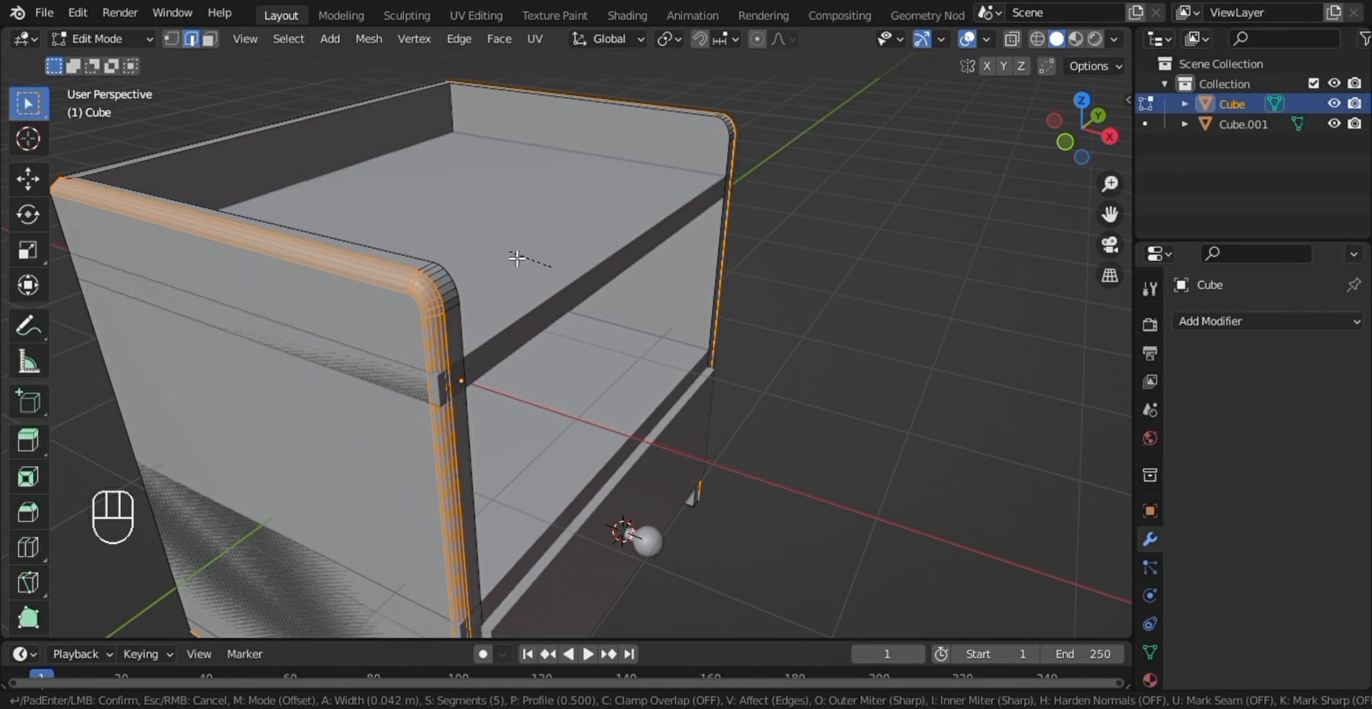
left_click(516, 258)
- Clear the edge selection, return to Object Mode and deselect the outer frame
key("alt+a")
middle_click_drag(516, 258, 250, 278)
scroll(475, 275, "down", 3)
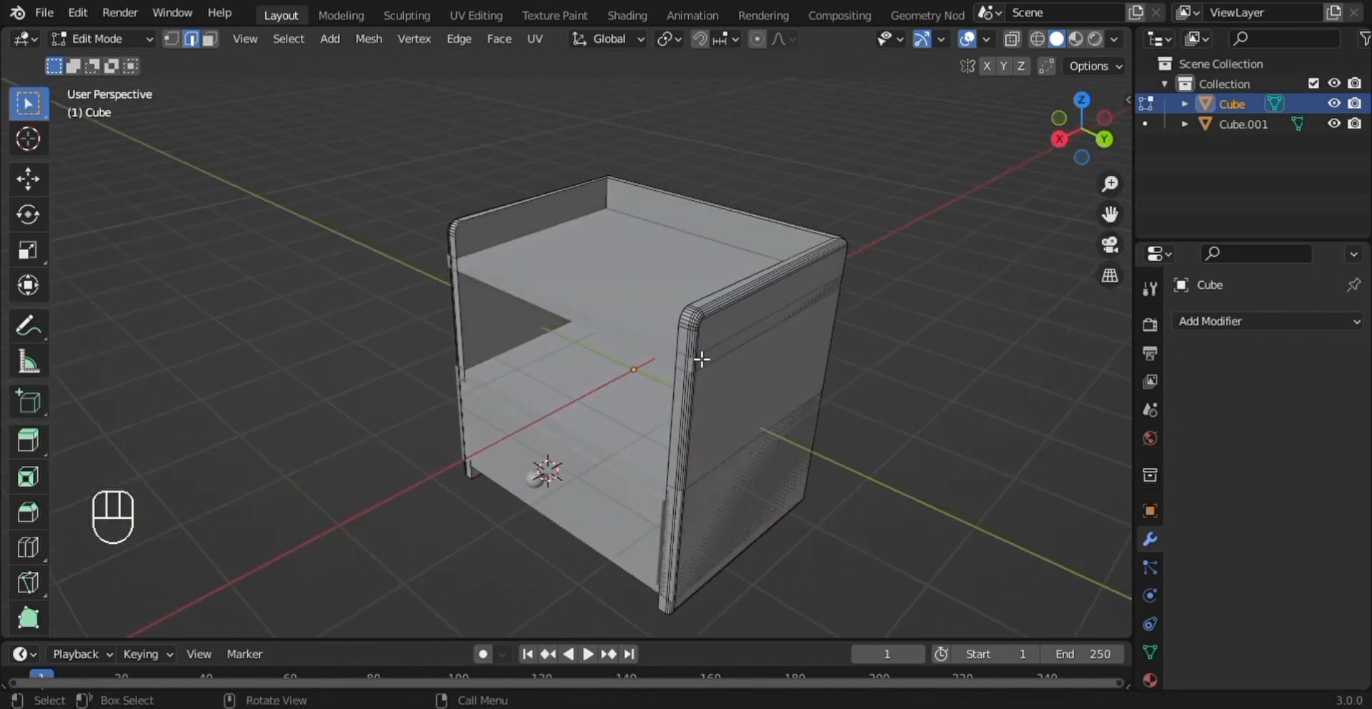
key("Tab")
middle_click_drag(736, 331, 900, 295)
left_click(829, 329)
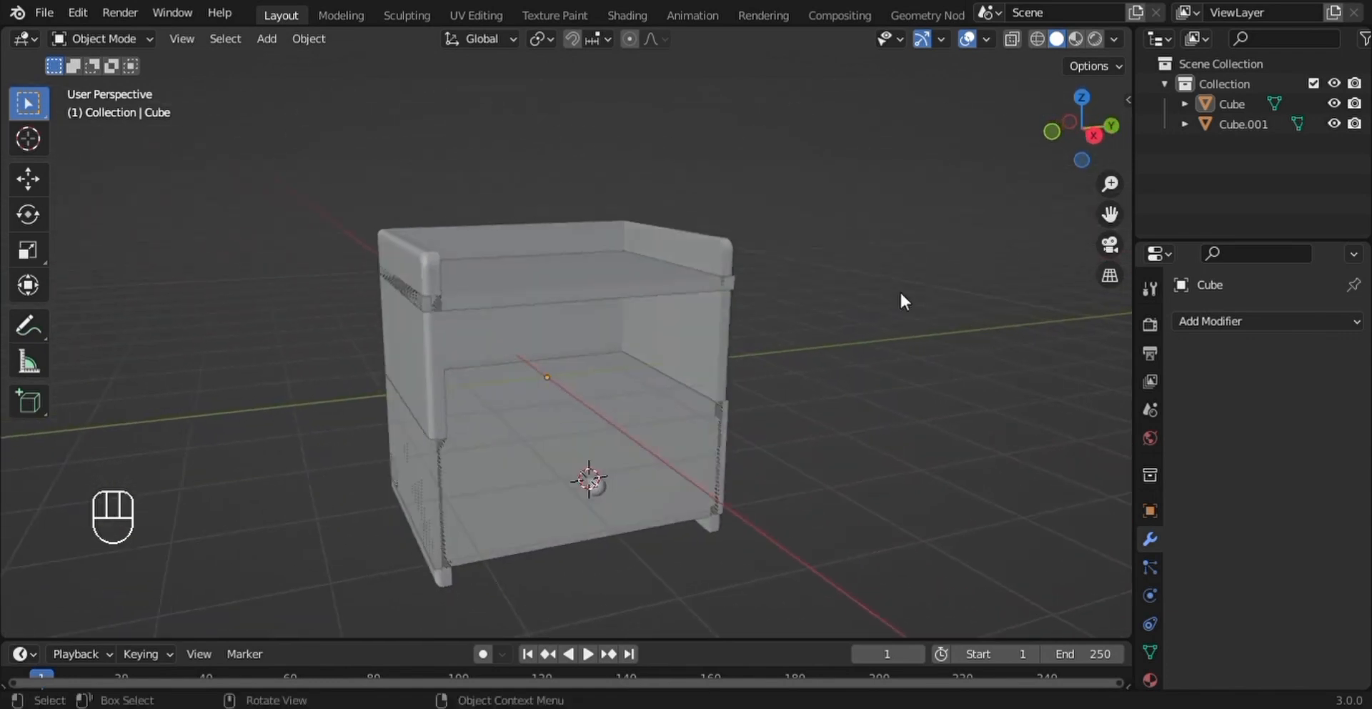
- Place the 3D cursor inside the nightstand's open compartment and add a new cube there
right_click(629, 368, "shift")
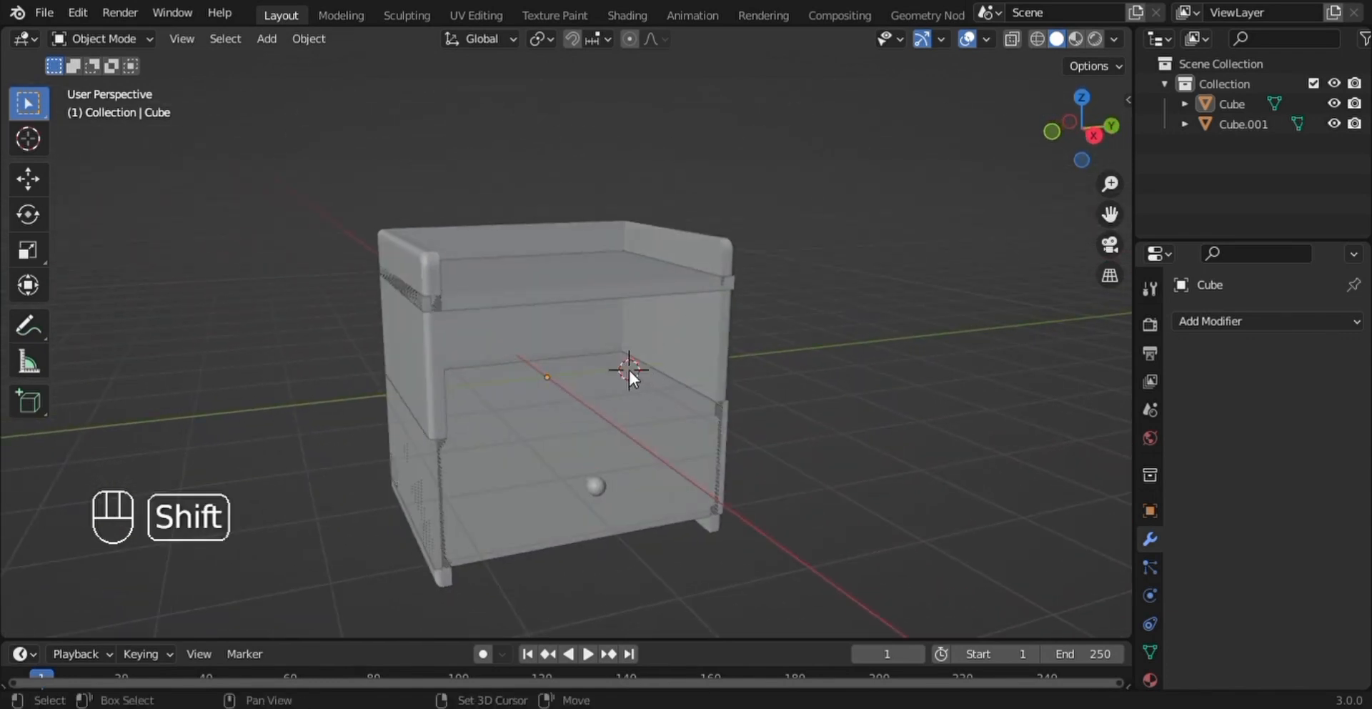
key("shift+a")
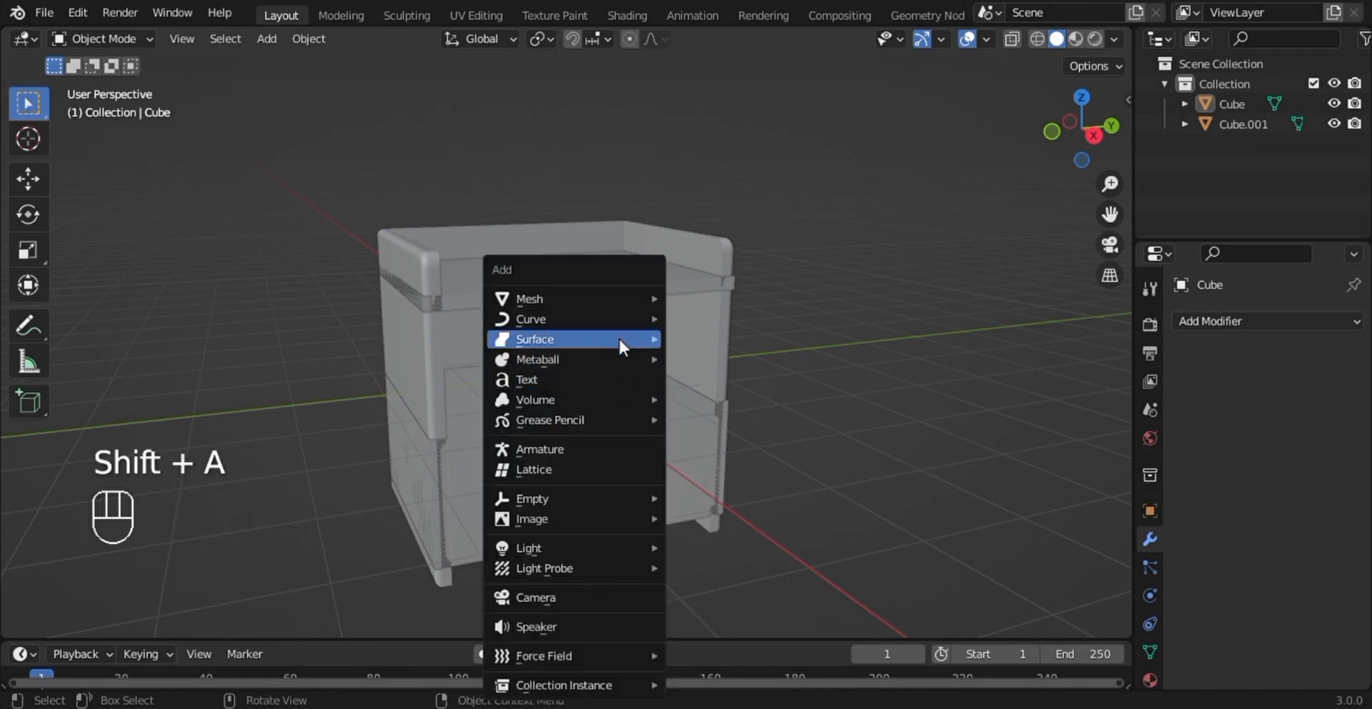
mouse_move(608, 301)
left_click(718, 315)
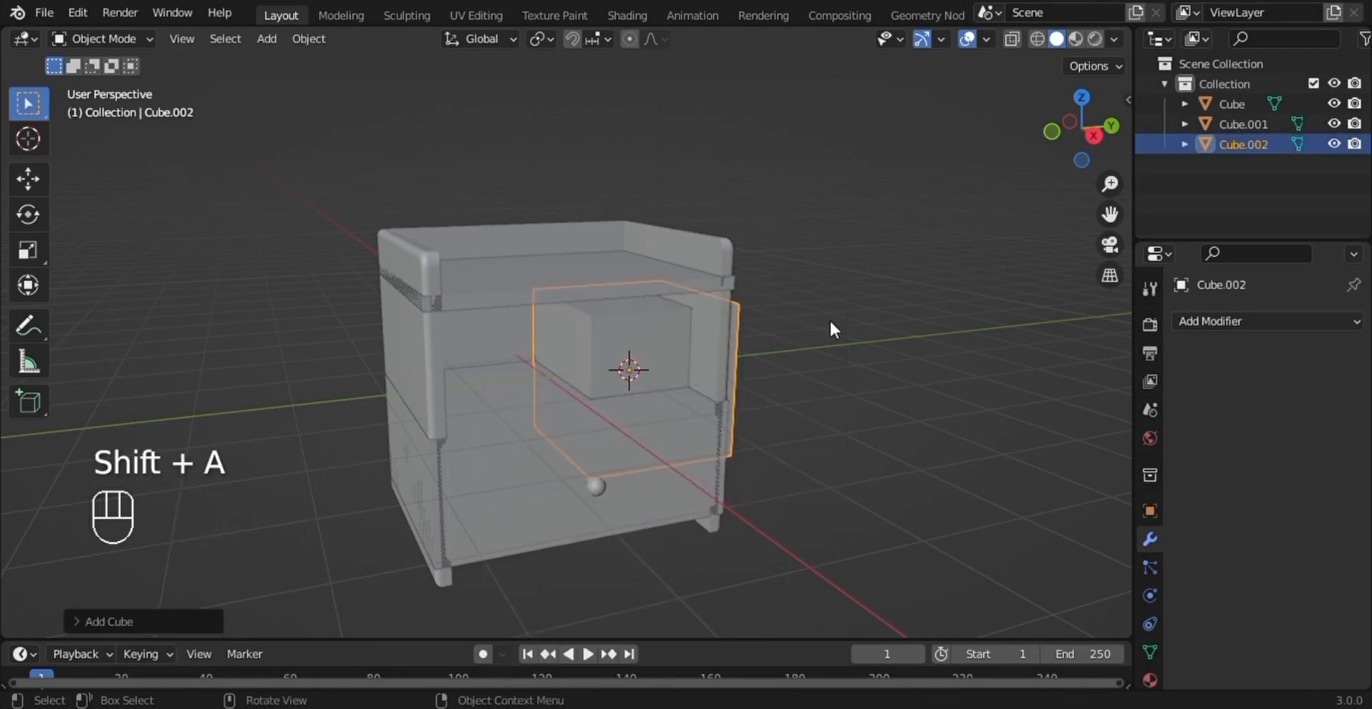
- Scale the new cube to about 0.76 overall and flatten it to about 0.14 along Z into a slab
key("s")
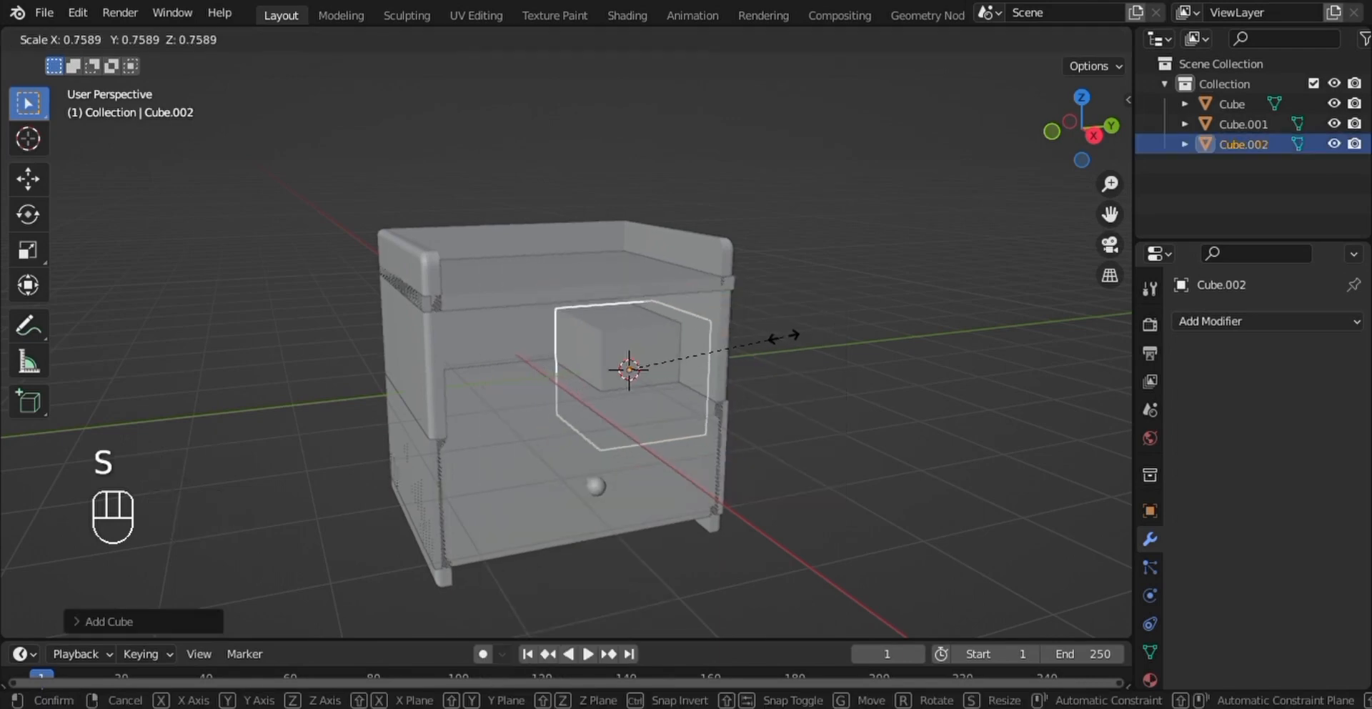
left_click(784, 335)
middle_click_drag(783, 334, 728, 335)
key("s")
key("z")
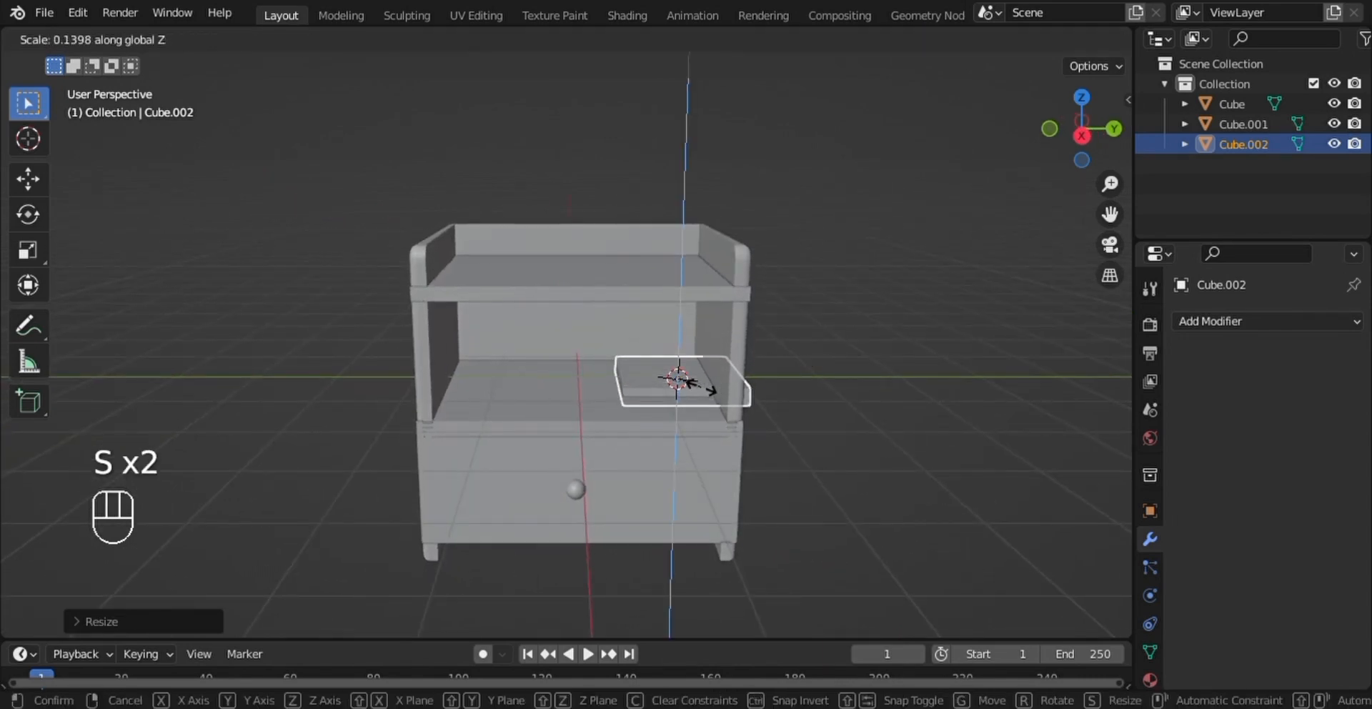
left_click(739, 387)
- Move the slab sideways along Y inside the compartment, and raise it slightly along Z onto the shelf surface
key("g")
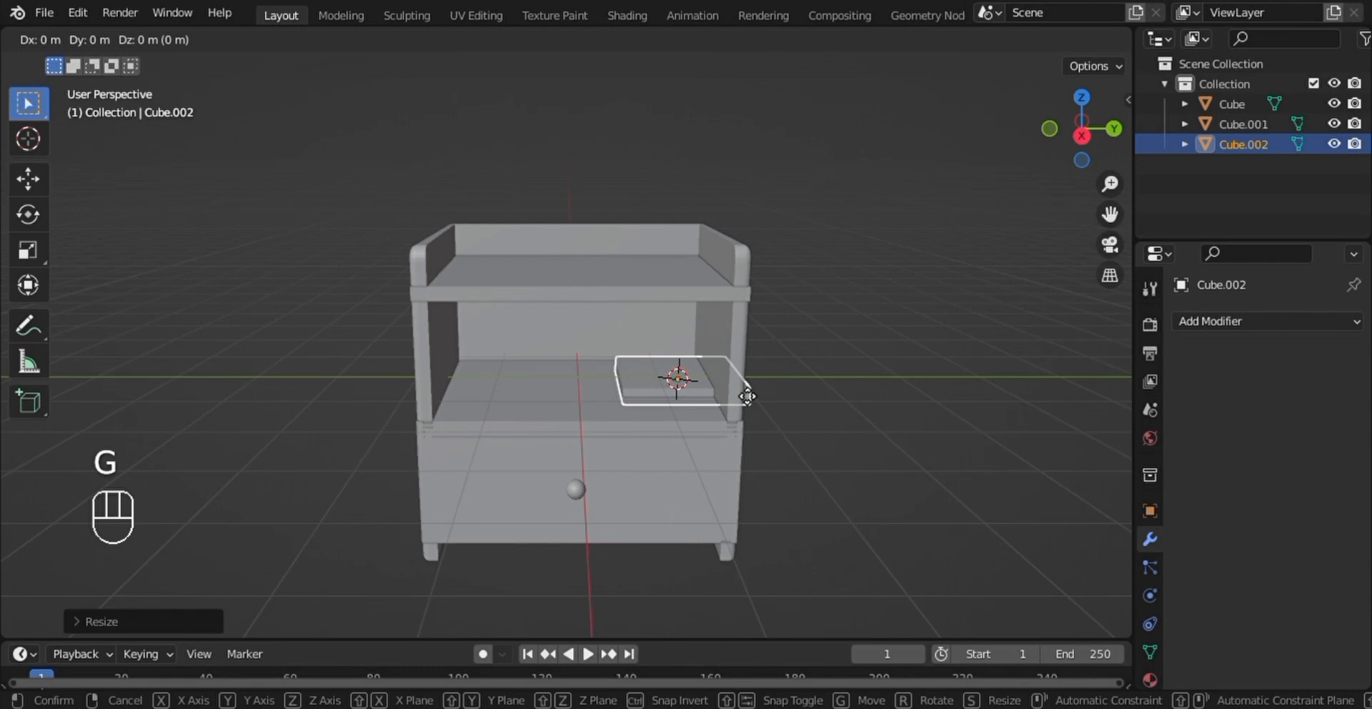
key("y")
left_click(717, 389)
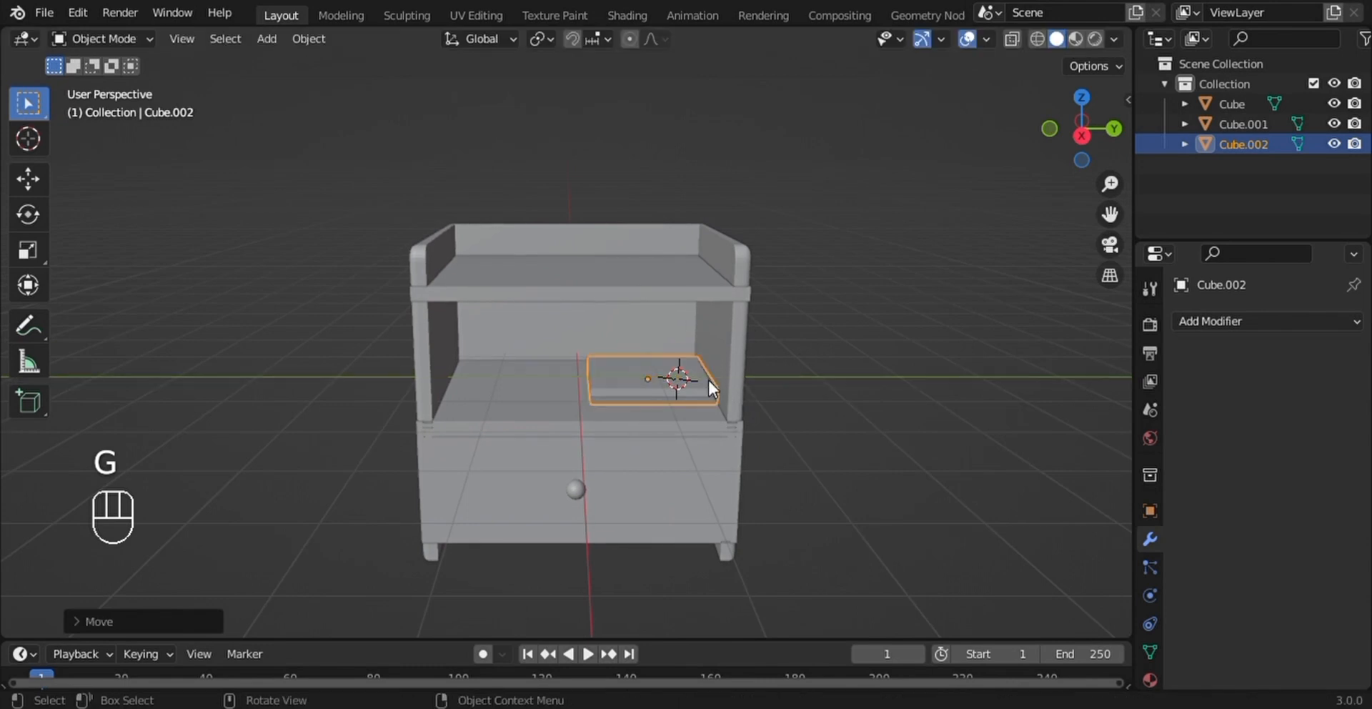
key("g")
key("z")
left_click(717, 383)
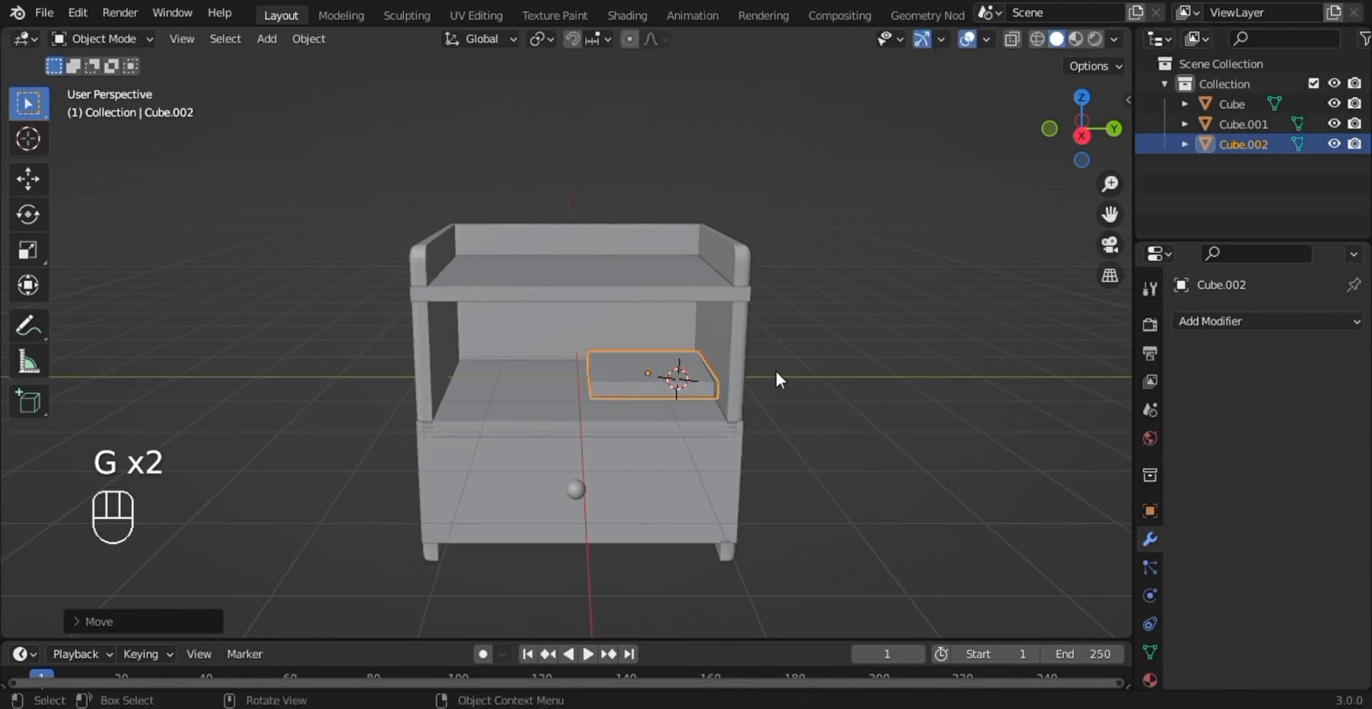
- Narrow the slab slightly along Y and move it along Y to the middle of the compartment
key("s")
key("y")
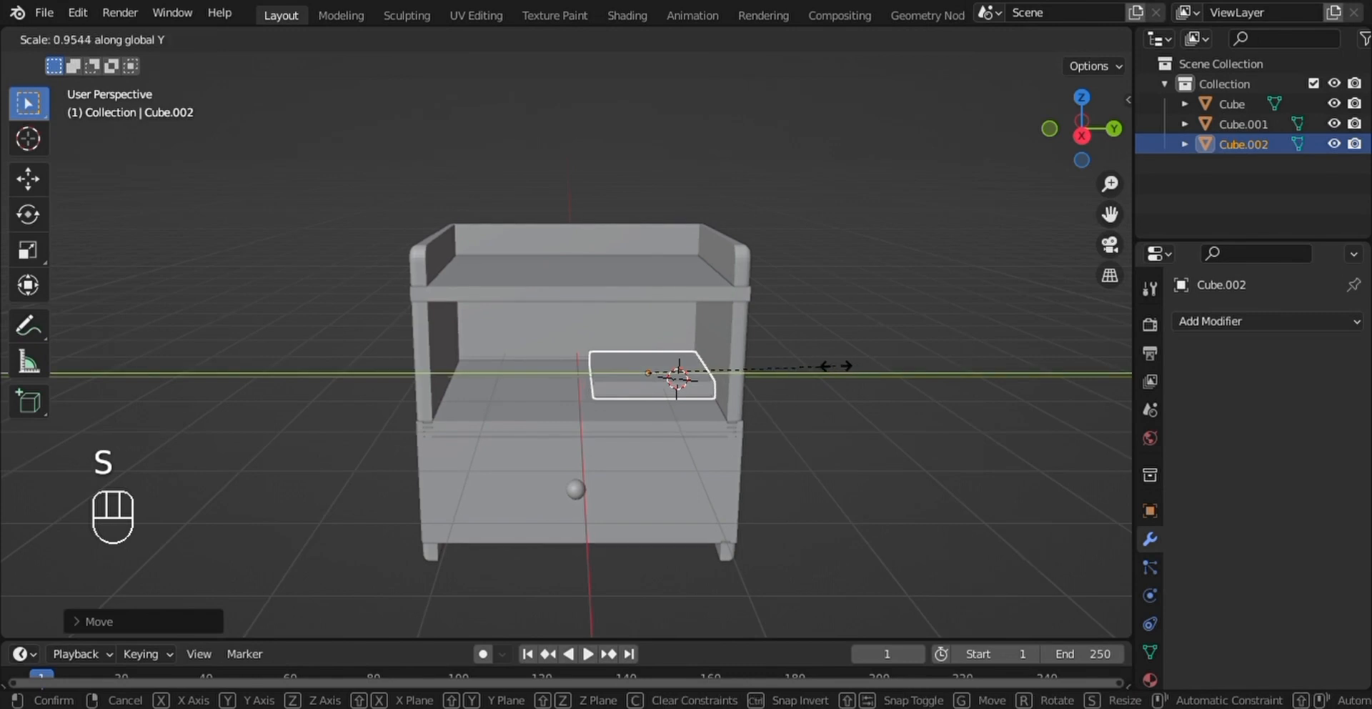
left_click(814, 361)
scroll(813, 359, "up", 4)
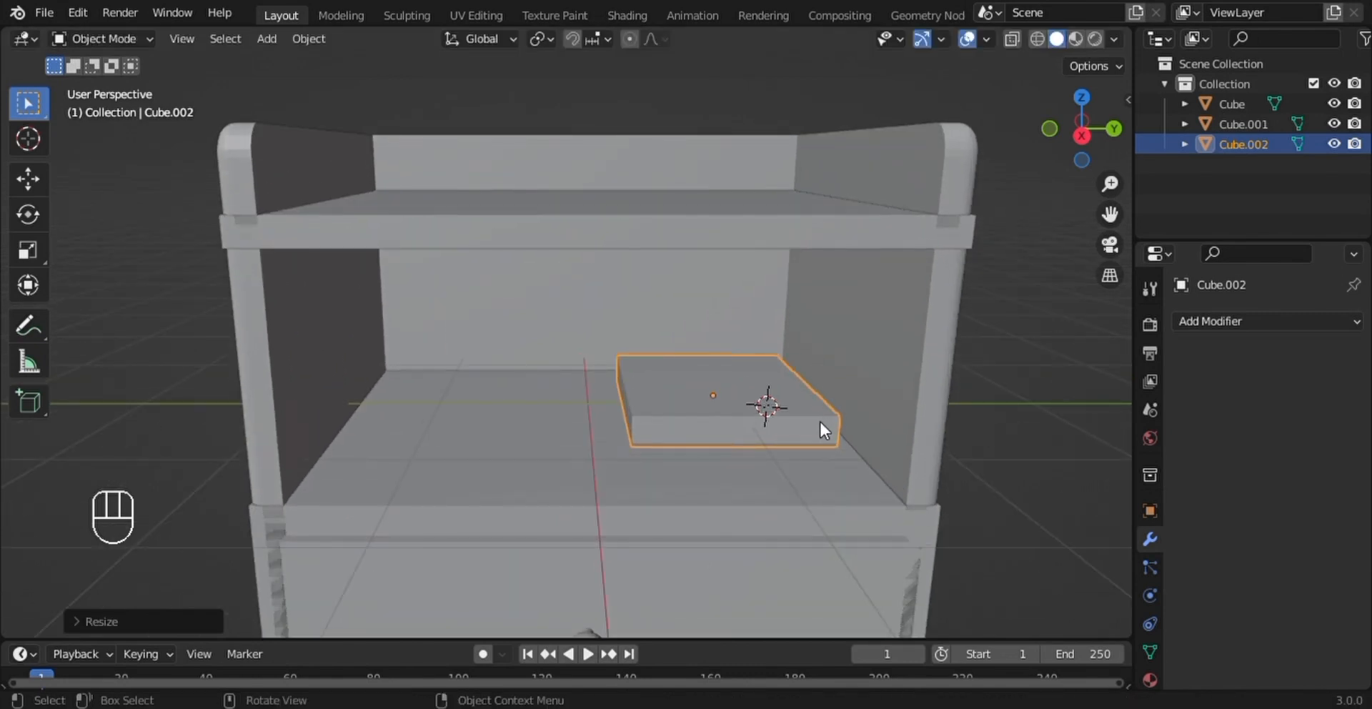
key("g")
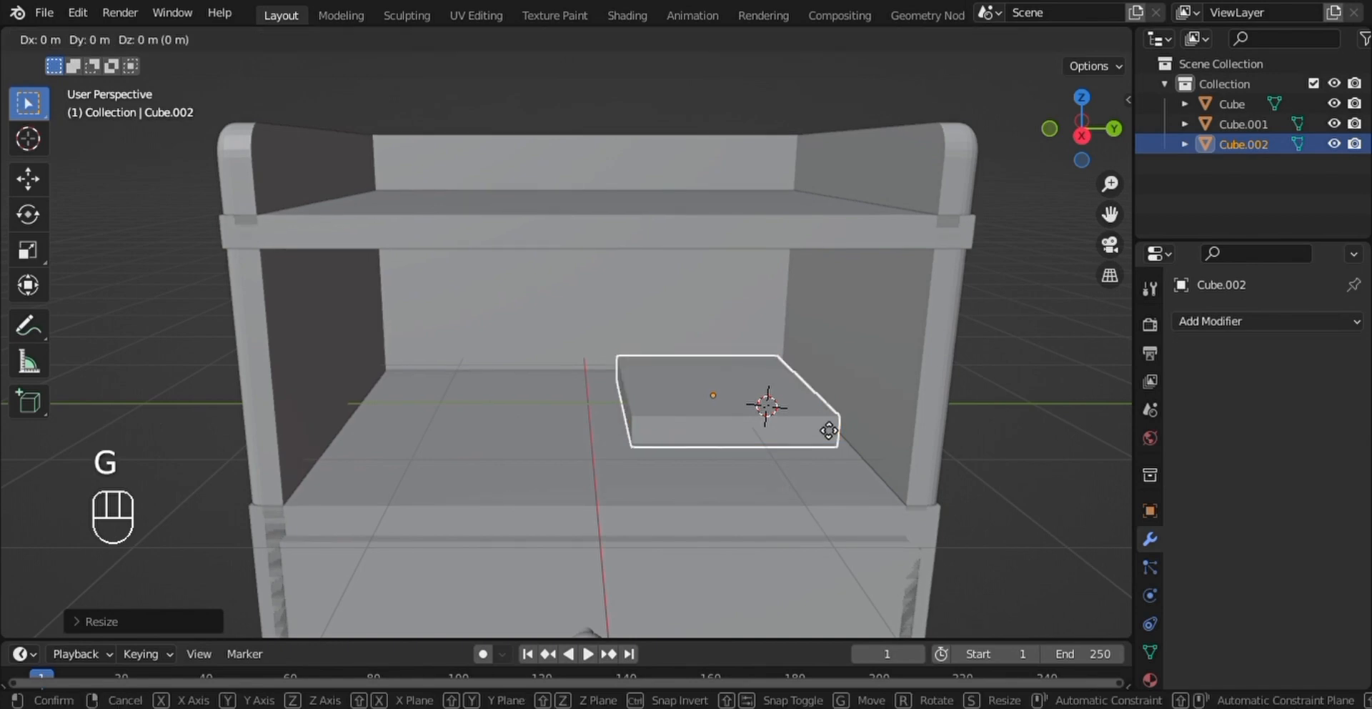
key("y")
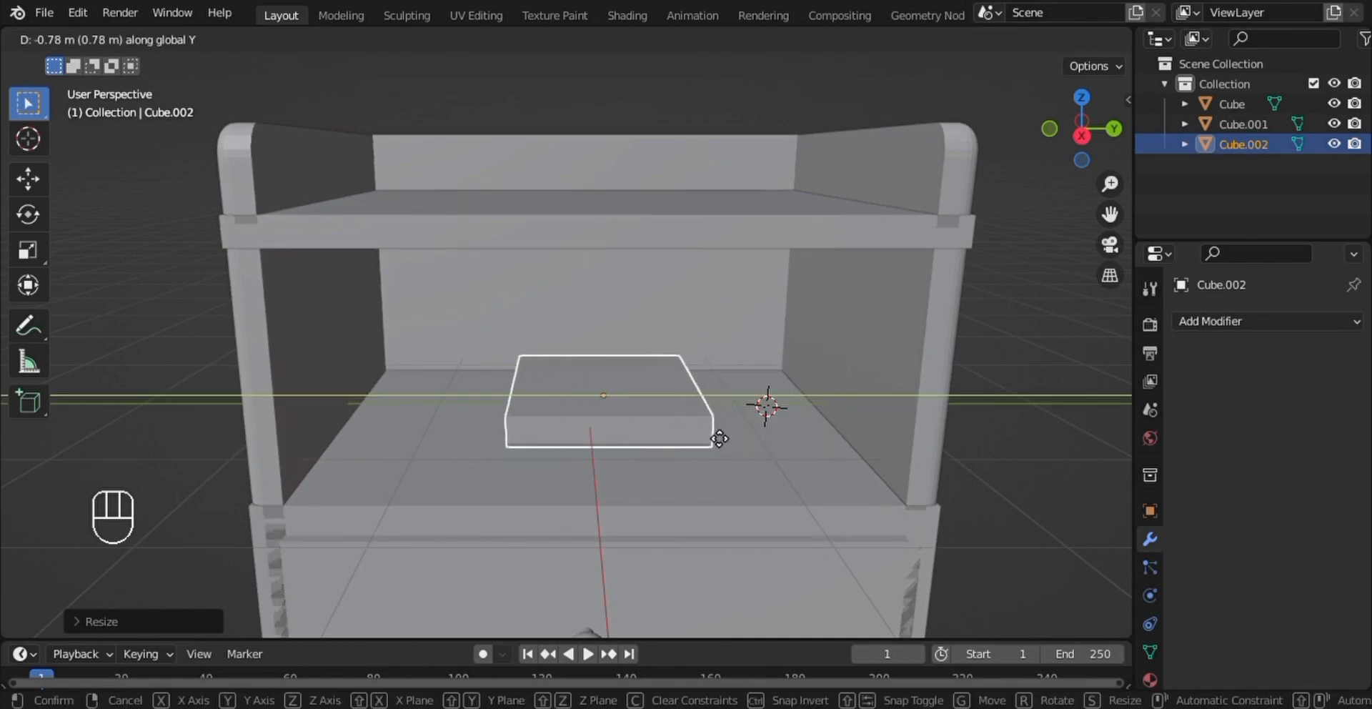
left_click(696, 427)
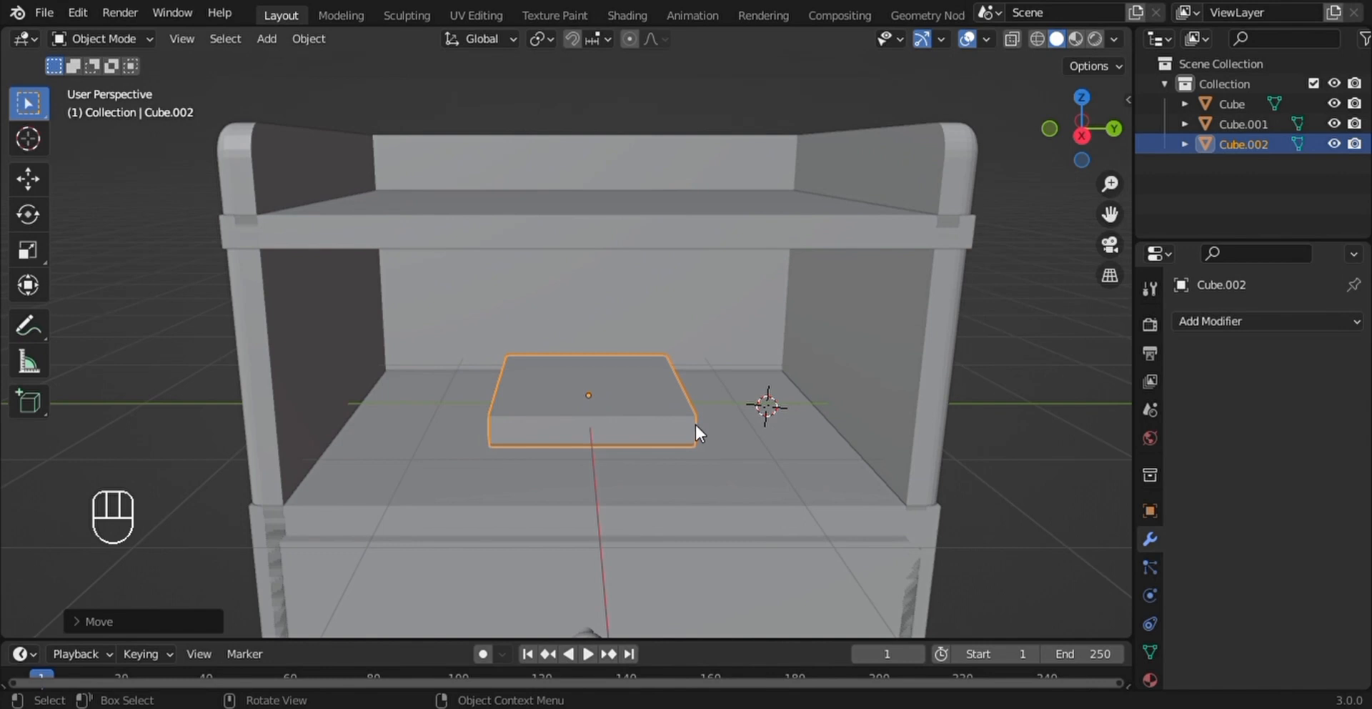
- Rotate the slab 90 degrees around the Z axis
key("r")
type("z")
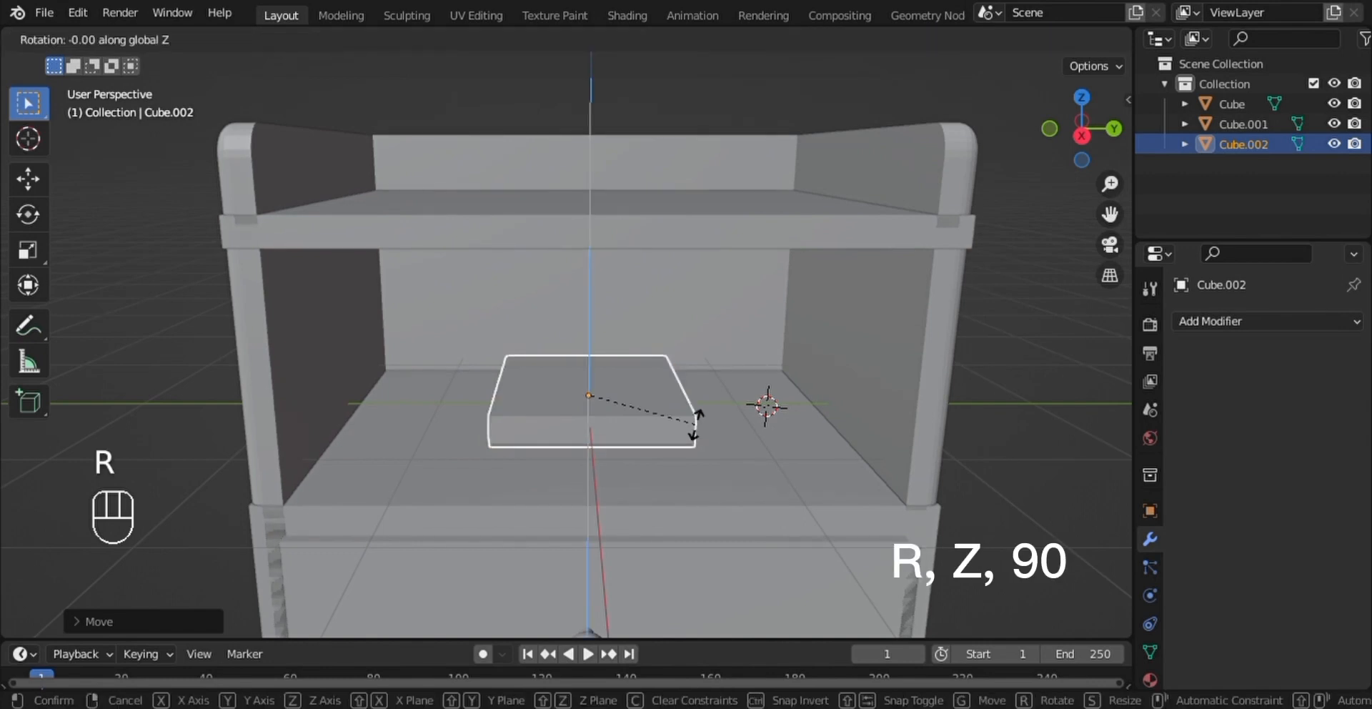
type("90")
key("Return")
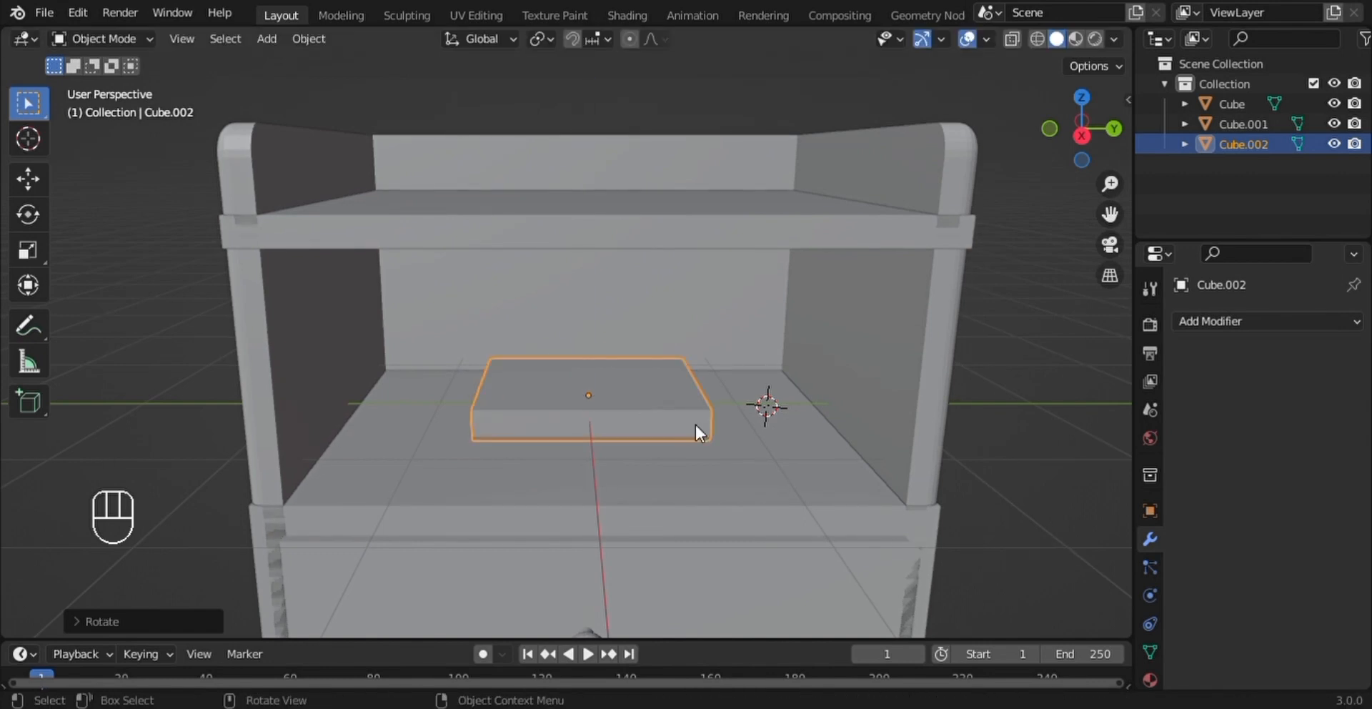
- Widen the slab slightly along Y and enlarge it overall by about 1.02
middle_click_drag(694, 425, 753, 431)
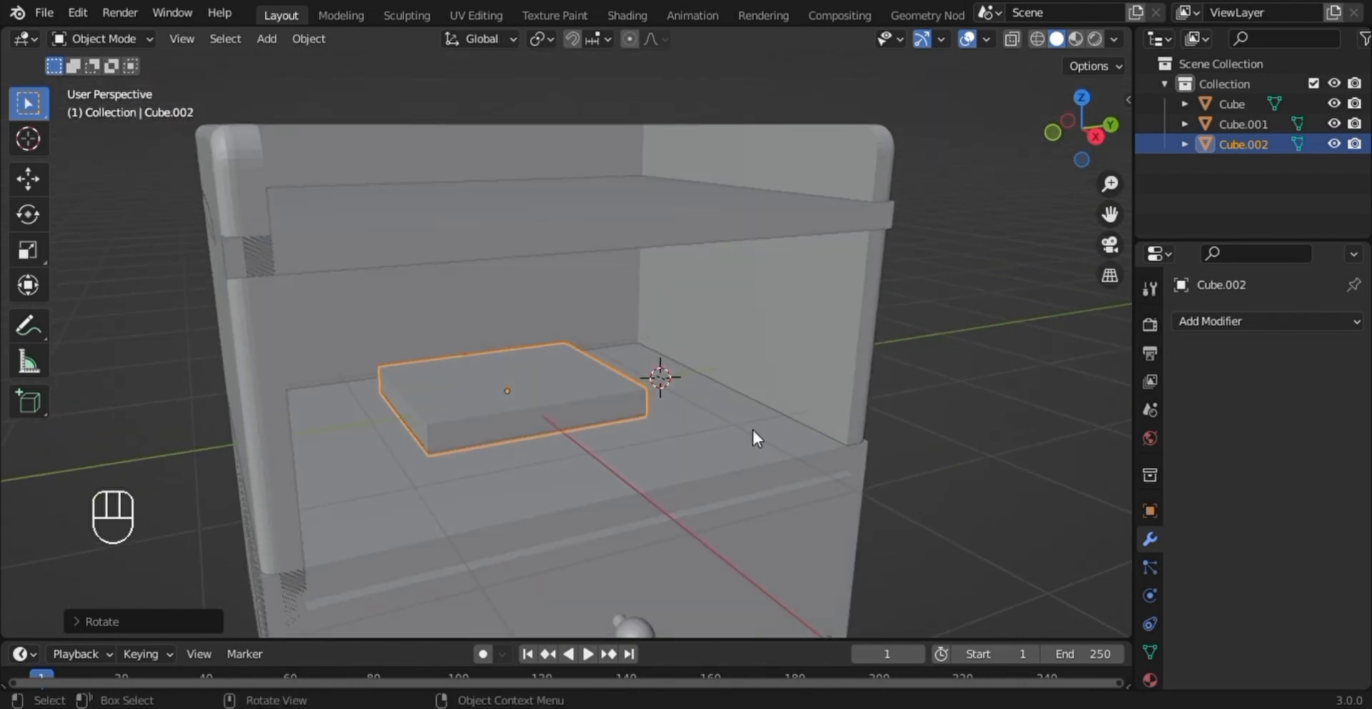
key("s")
key("y")
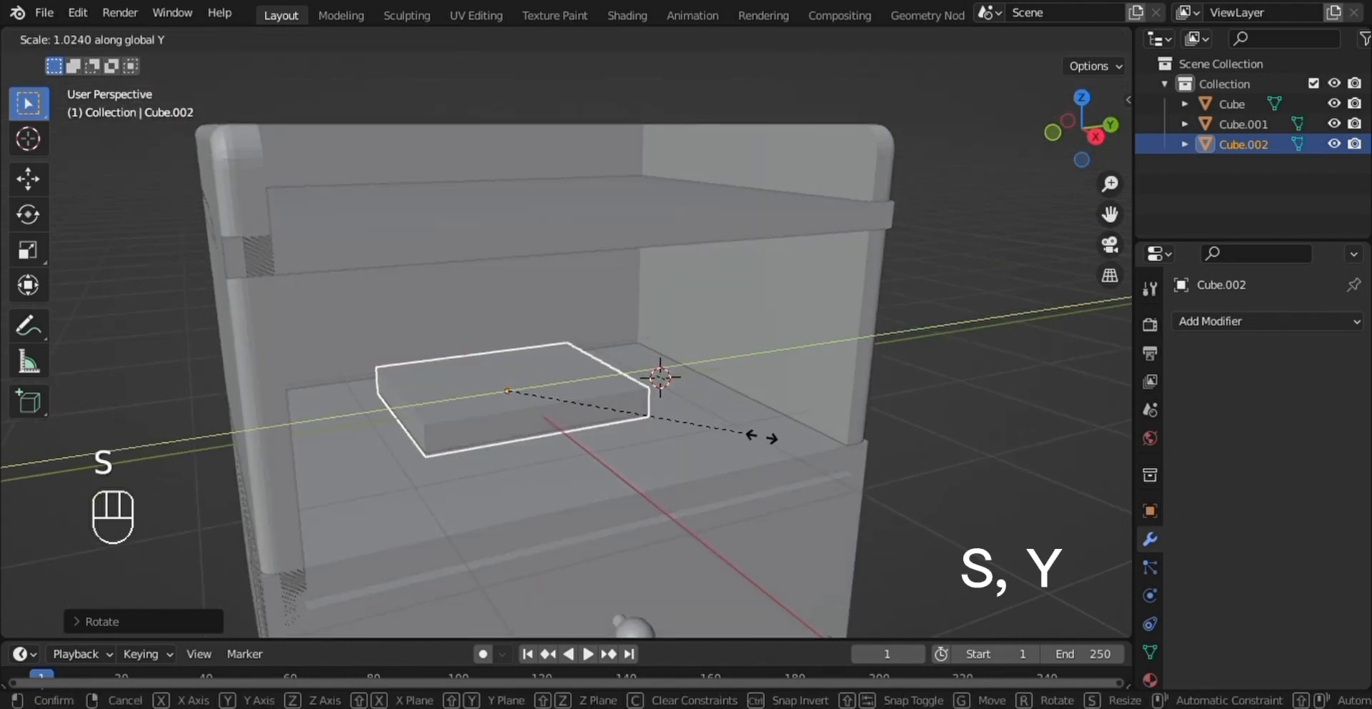
left_click(774, 447)
key("s")
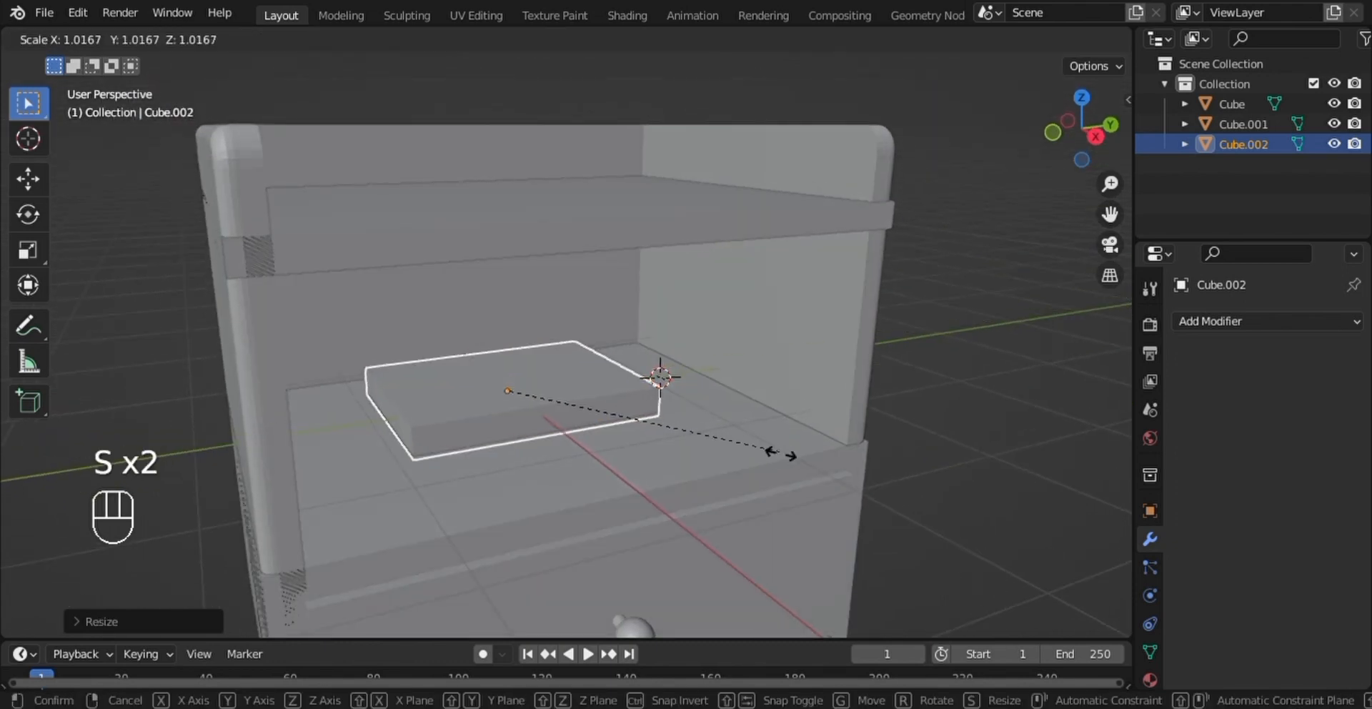
left_click(785, 458)
- Move the slab forward along X toward the compartment's open front
key("g")
key("x")
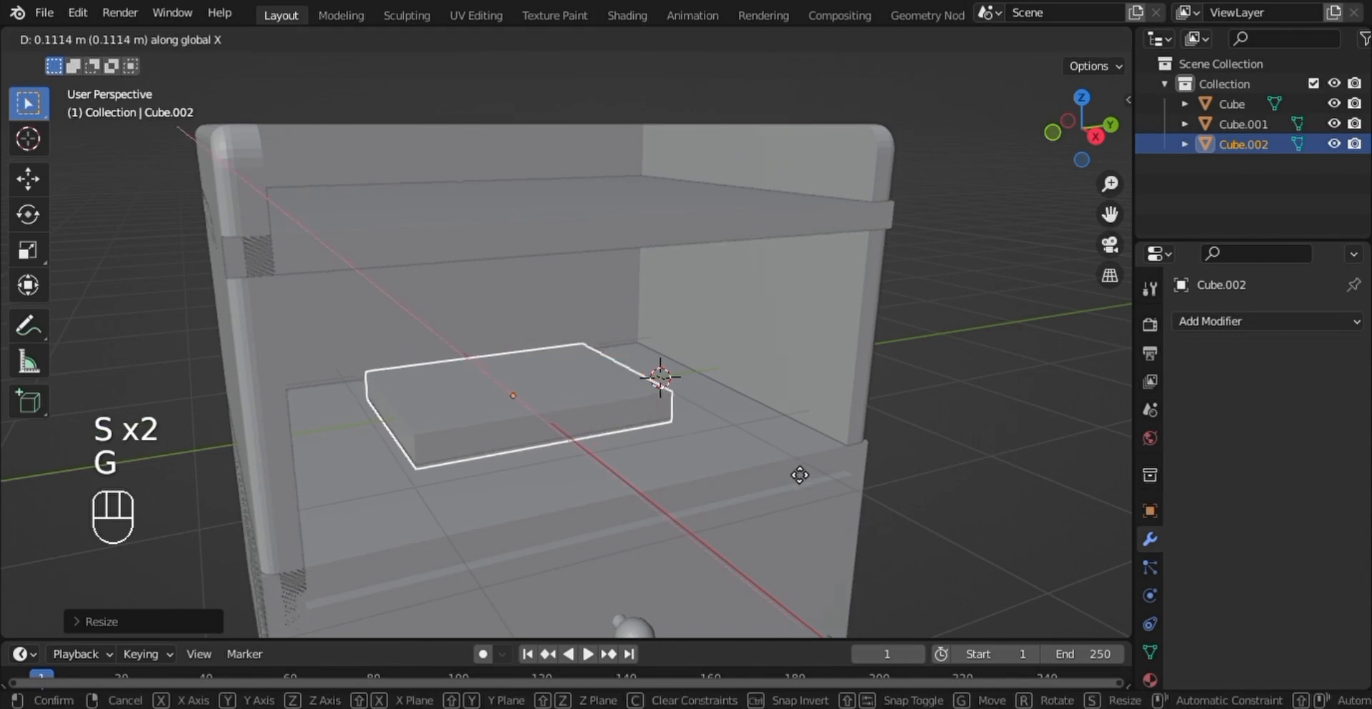
left_click(805, 483)
- Make the slab slightly thinner by scaling it down along Z
key("s")
key("z")
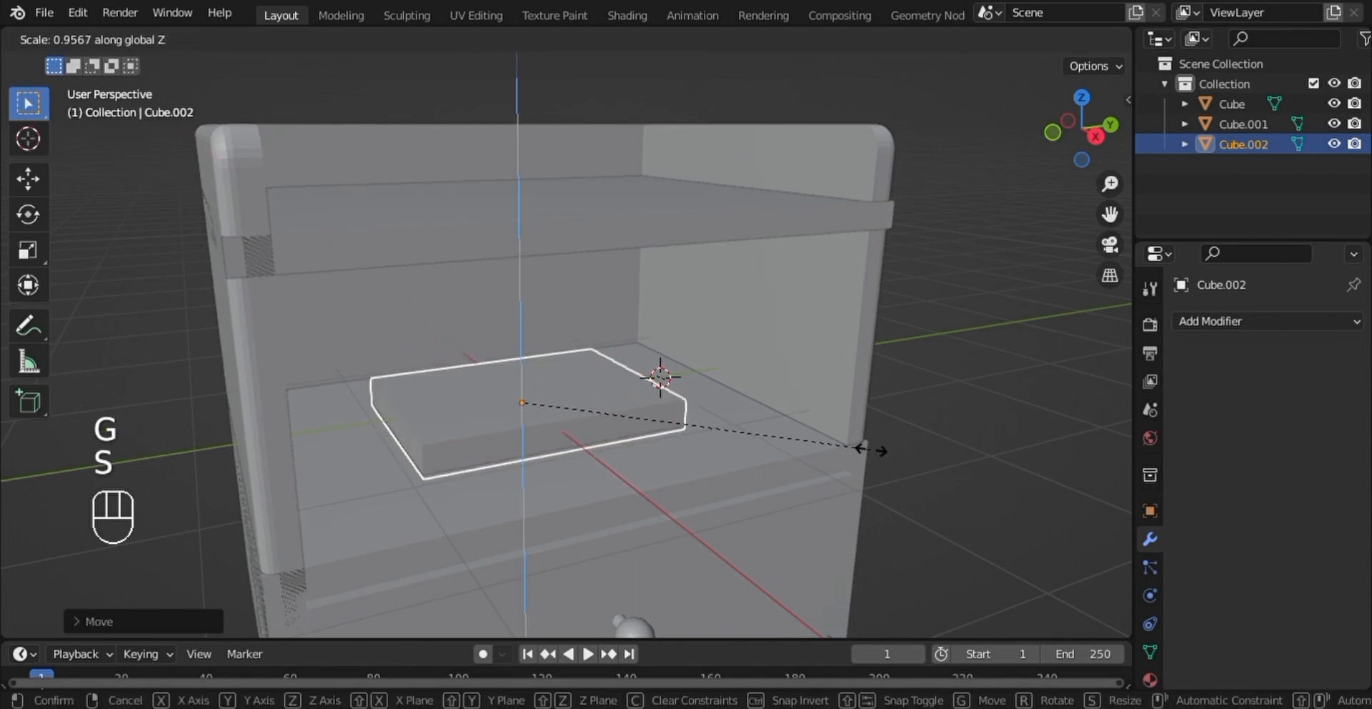
middle_click_drag(812, 445, 814, 407)
key("s")
key("z")
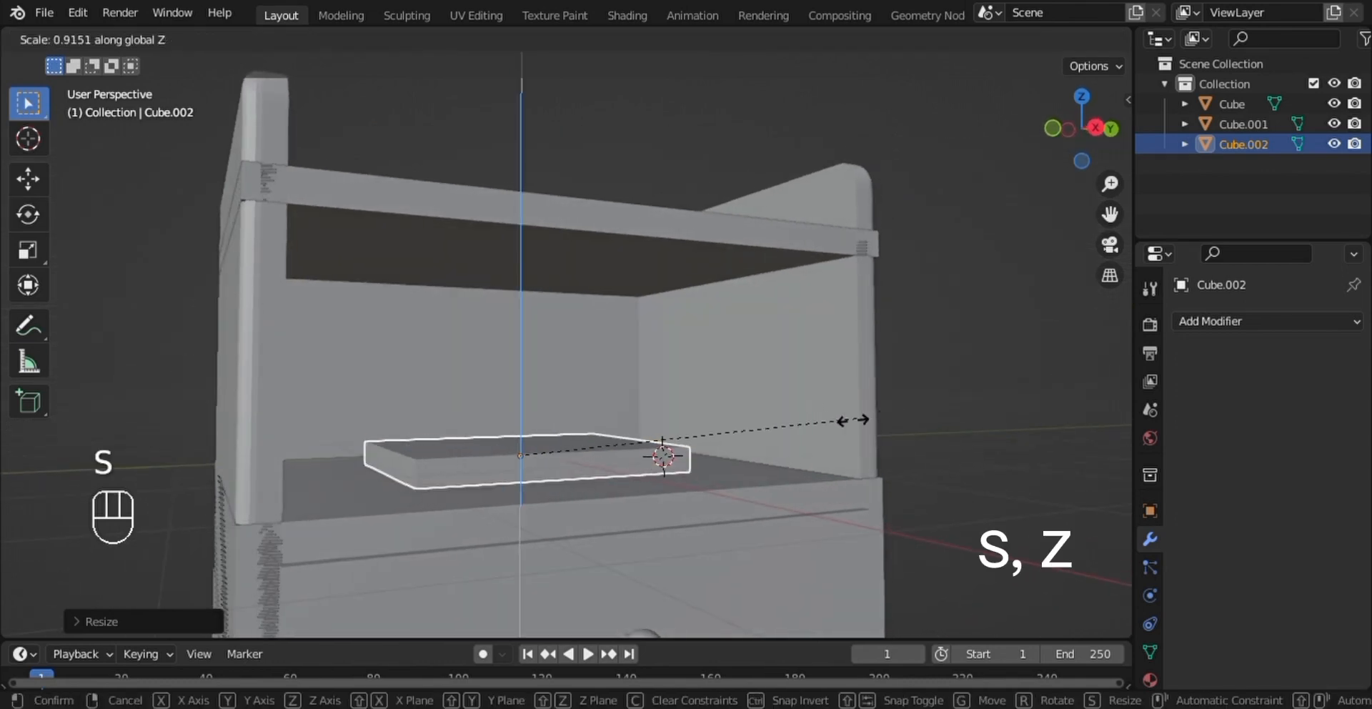
left_click(833, 419)
- Enter Edit Mode on the slab and isolate it in Local View
middle_click_drag(831, 419, 741, 397)
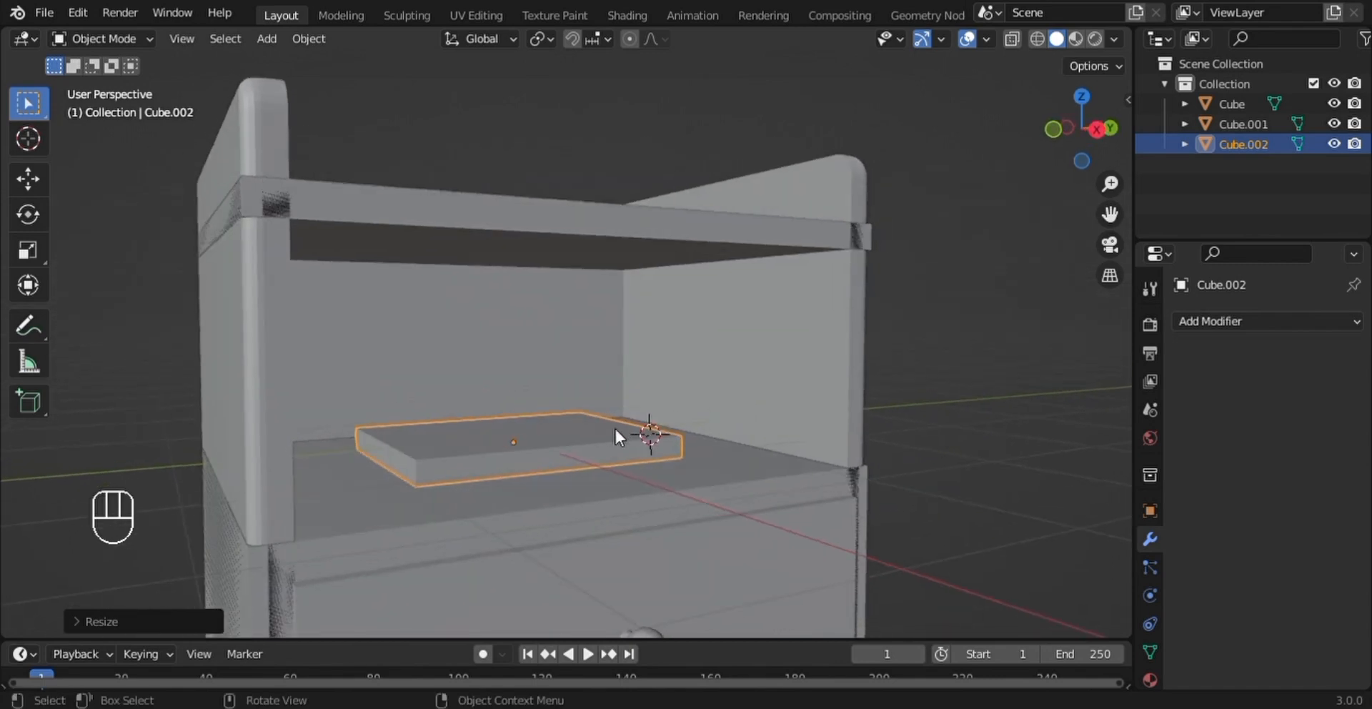
scroll(618, 434, "up", 2)
middle_click_drag(629, 471, 651, 406, "shift")
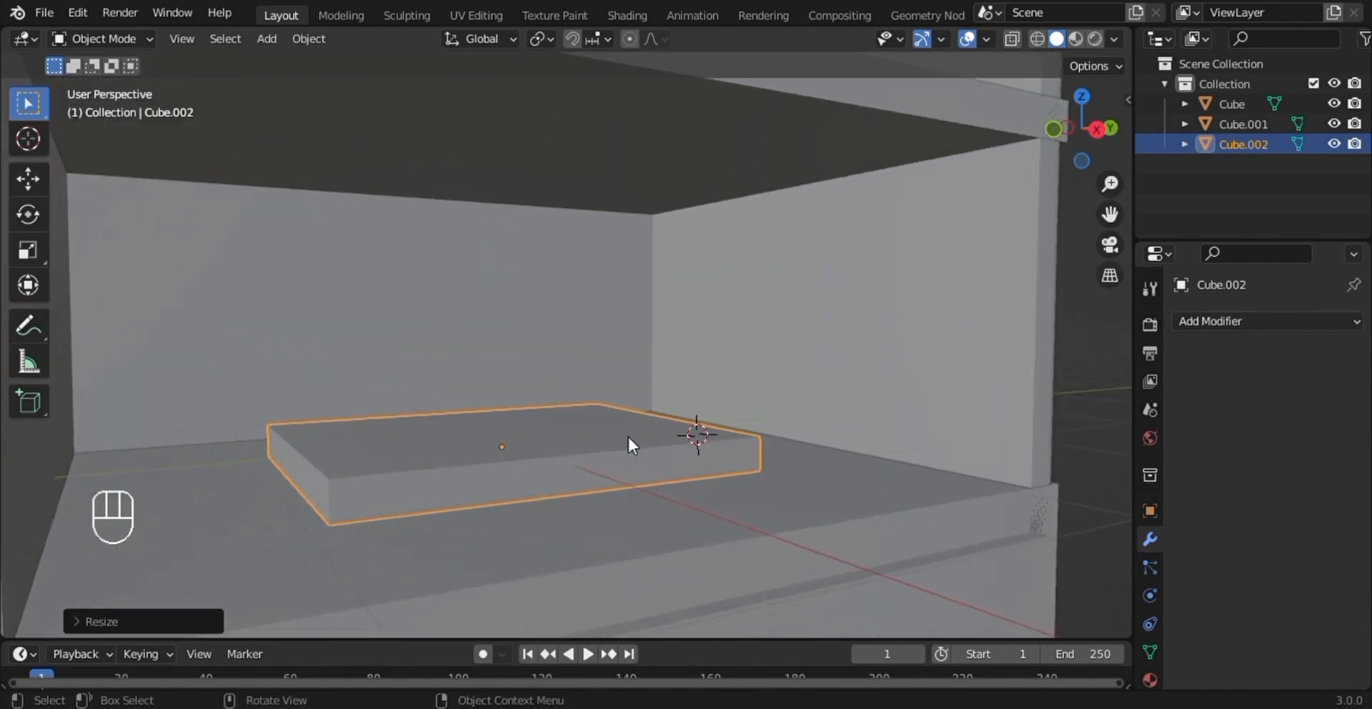
key("Tab")
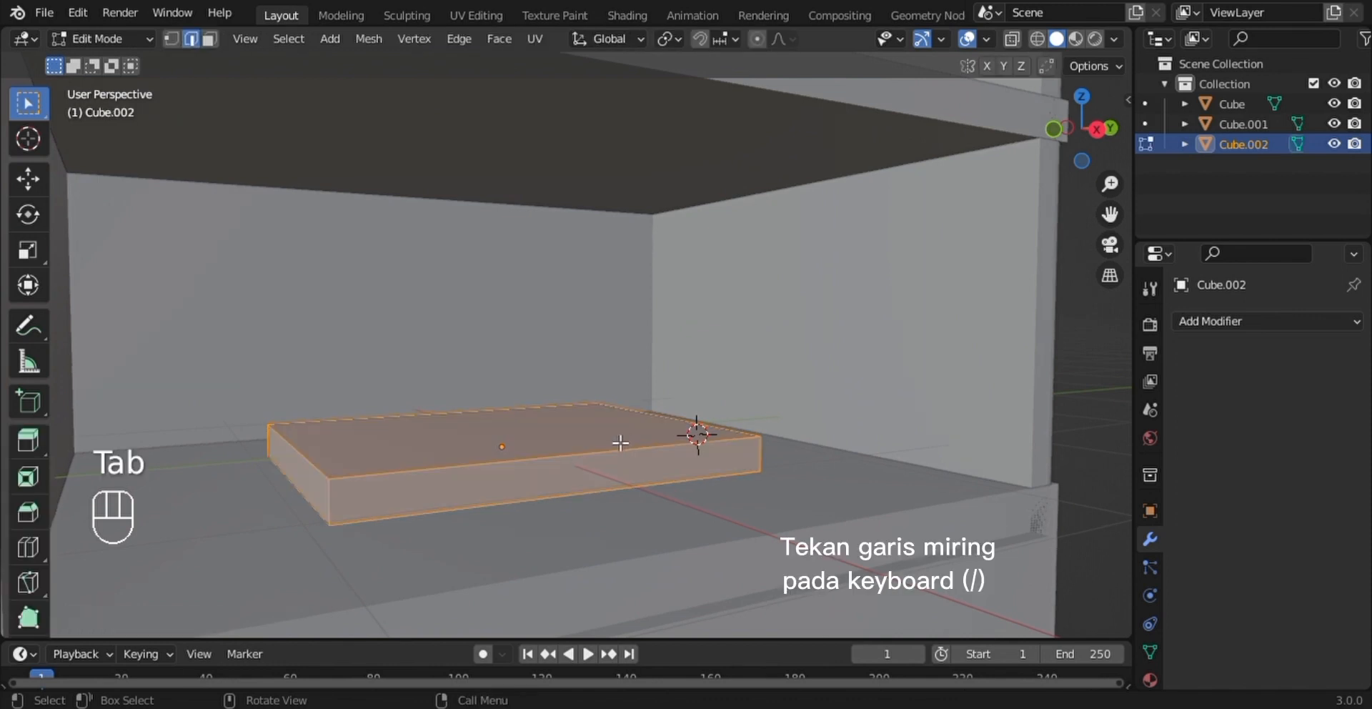
key("slash")
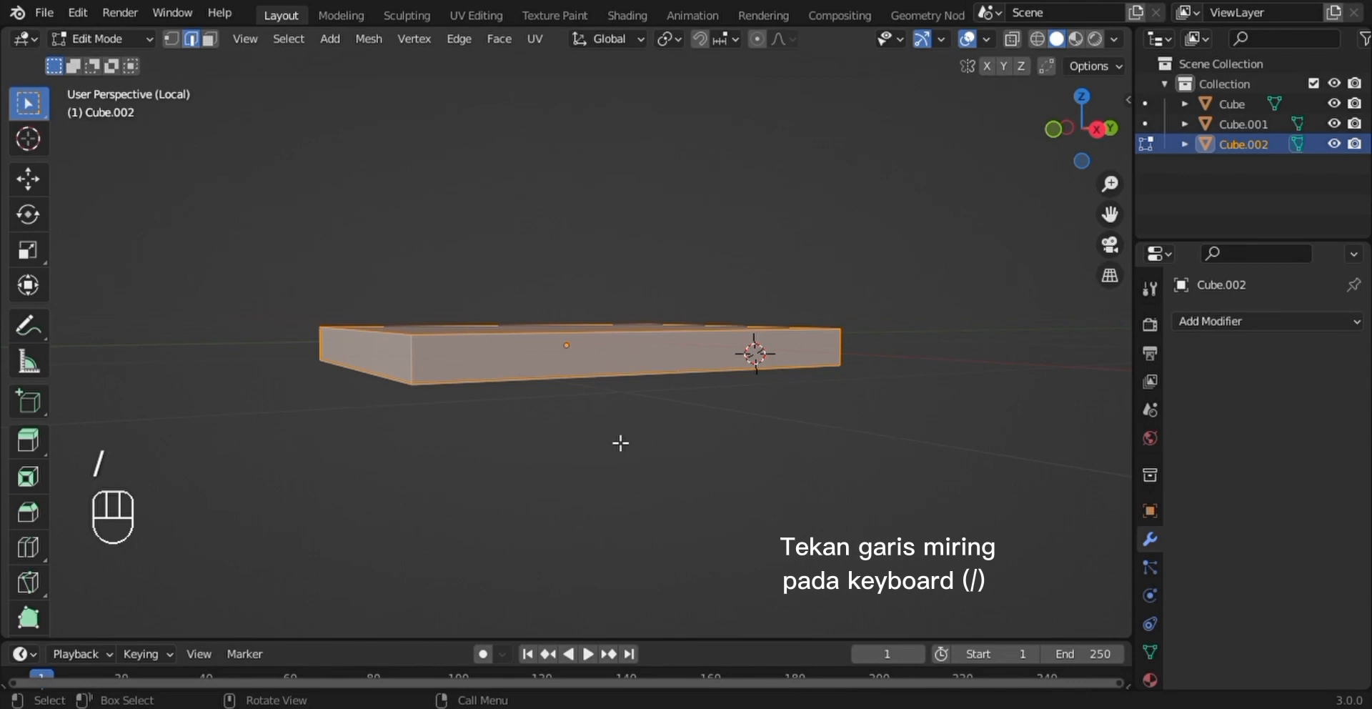
middle_click_drag(620, 443, 642, 461)
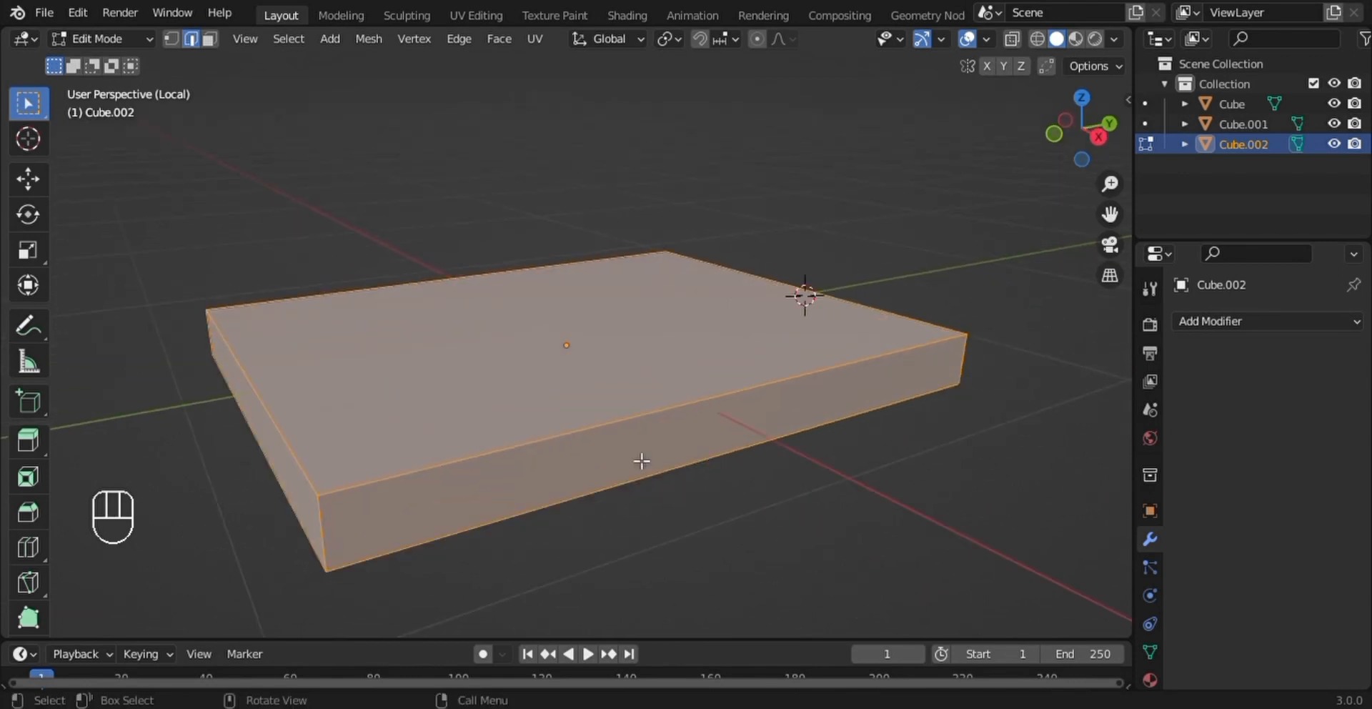
- Select the slab's top, bottom and long front faces and extrude them along their normals about 0.058 m
left_click(209, 39)
left_click(504, 388)
middle_click_drag(504, 388, 724, 438)
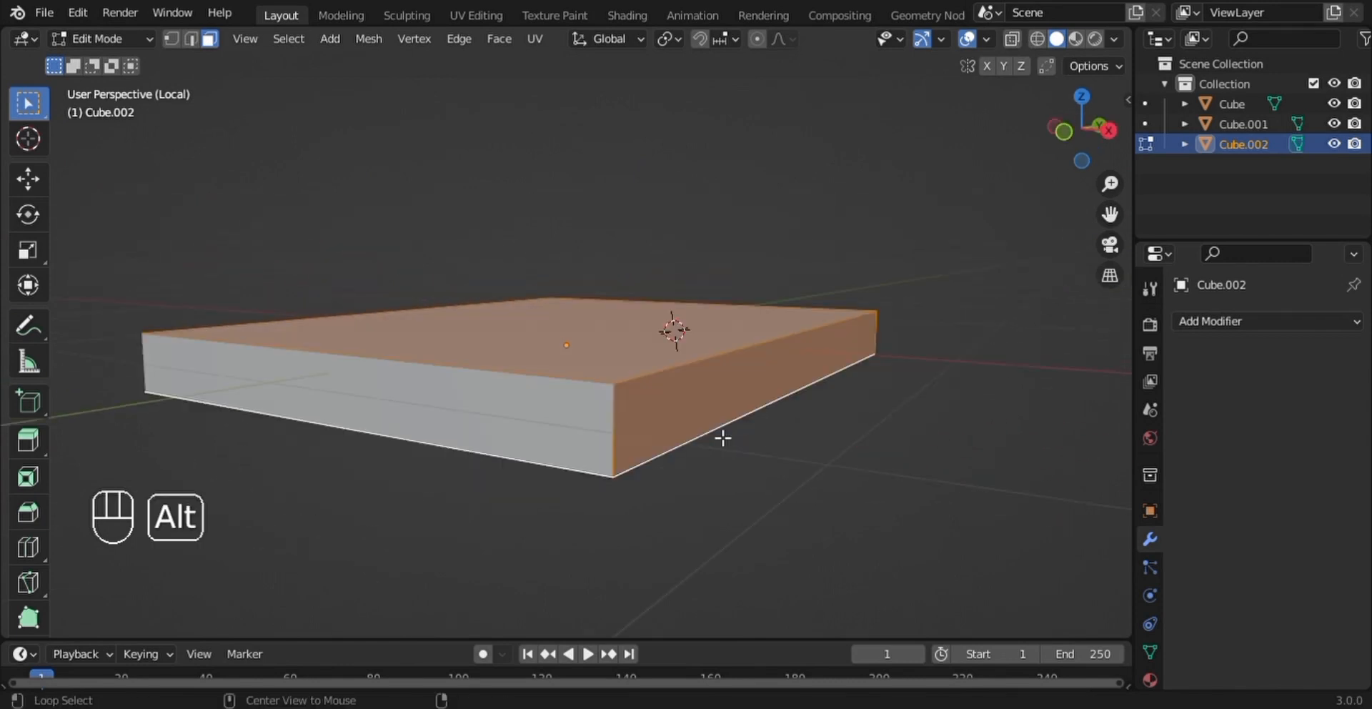
key("alt+e")
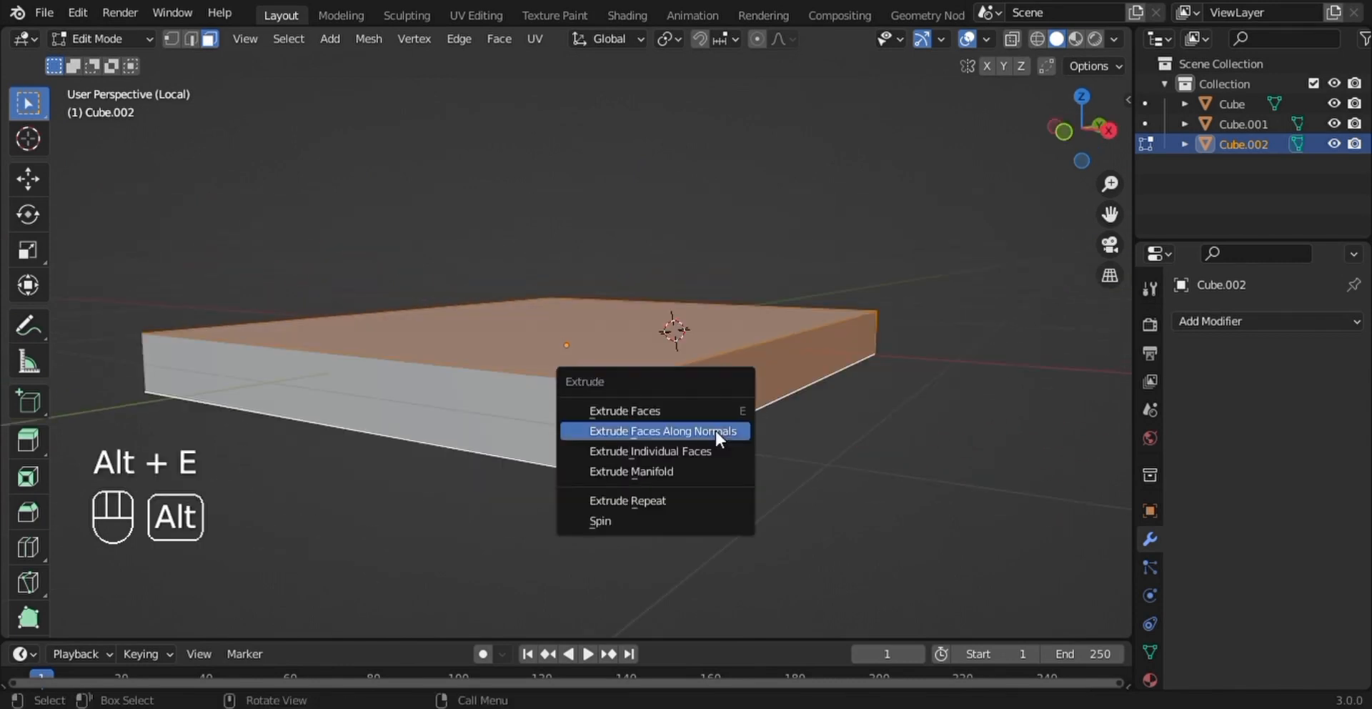
left_click(668, 433)
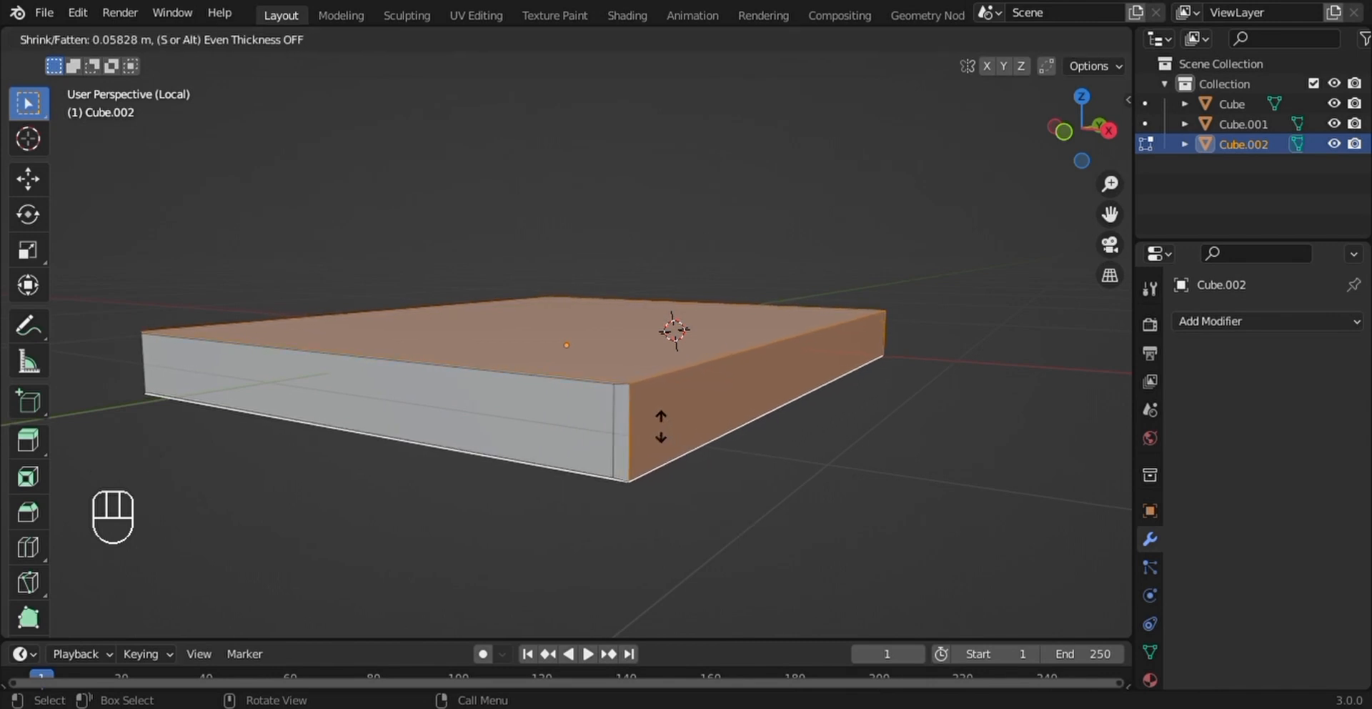
left_click(661, 427)
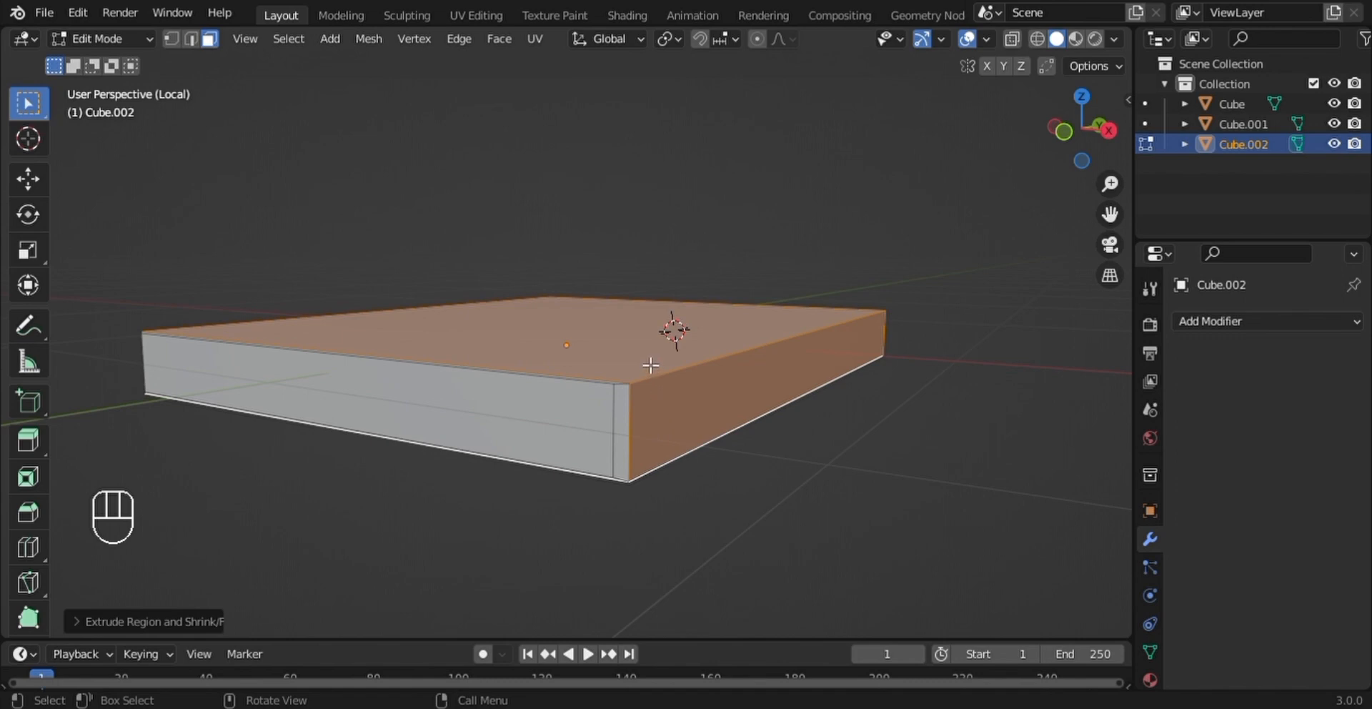
- Move the slab's top face up and its bottom face down along Z, each by about 0.017 m
key("alt+a")
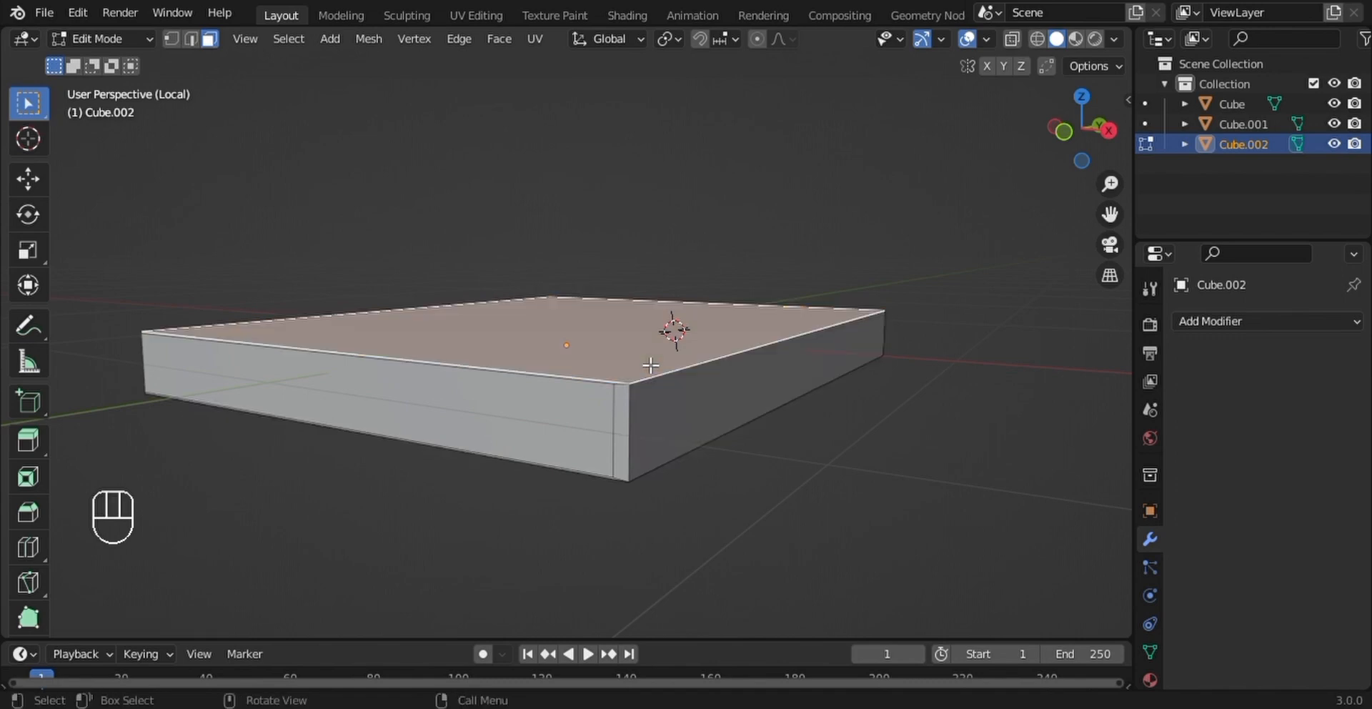
key("g")
key("z")
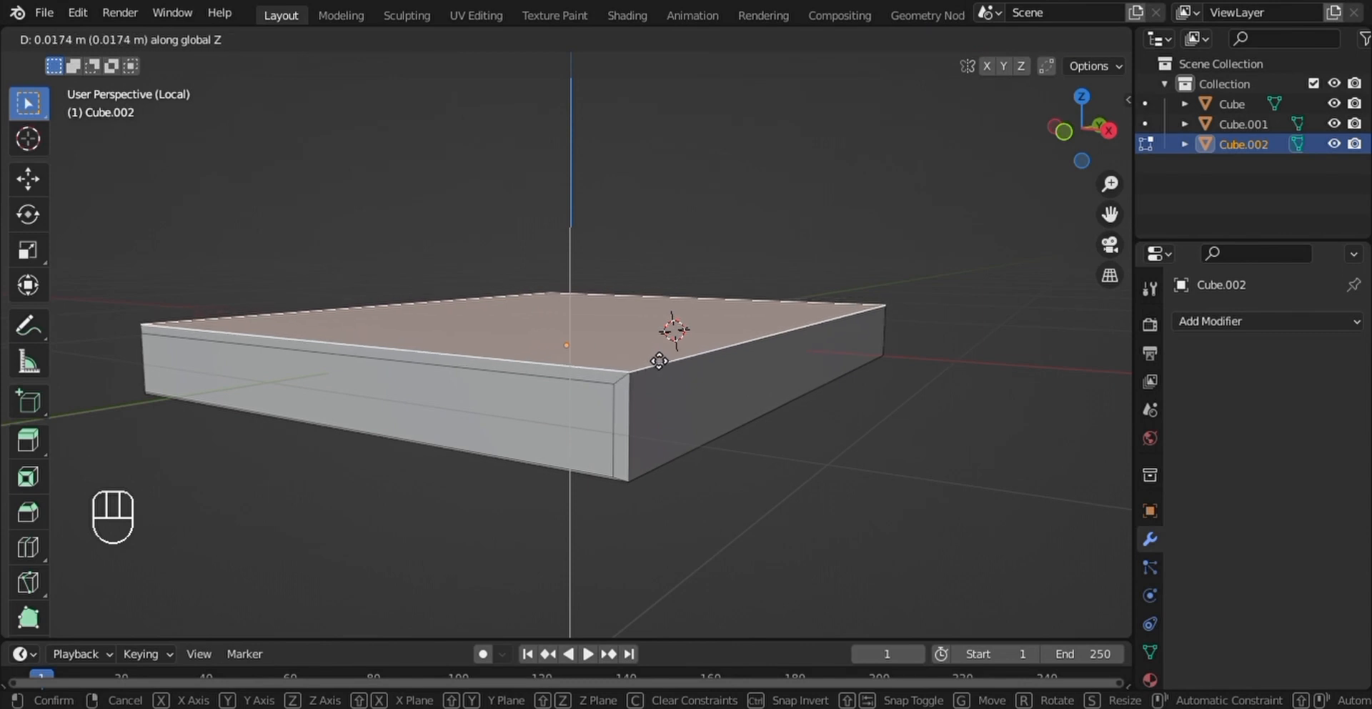
left_click(662, 355)
middle_click_drag(668, 336, 698, 340)
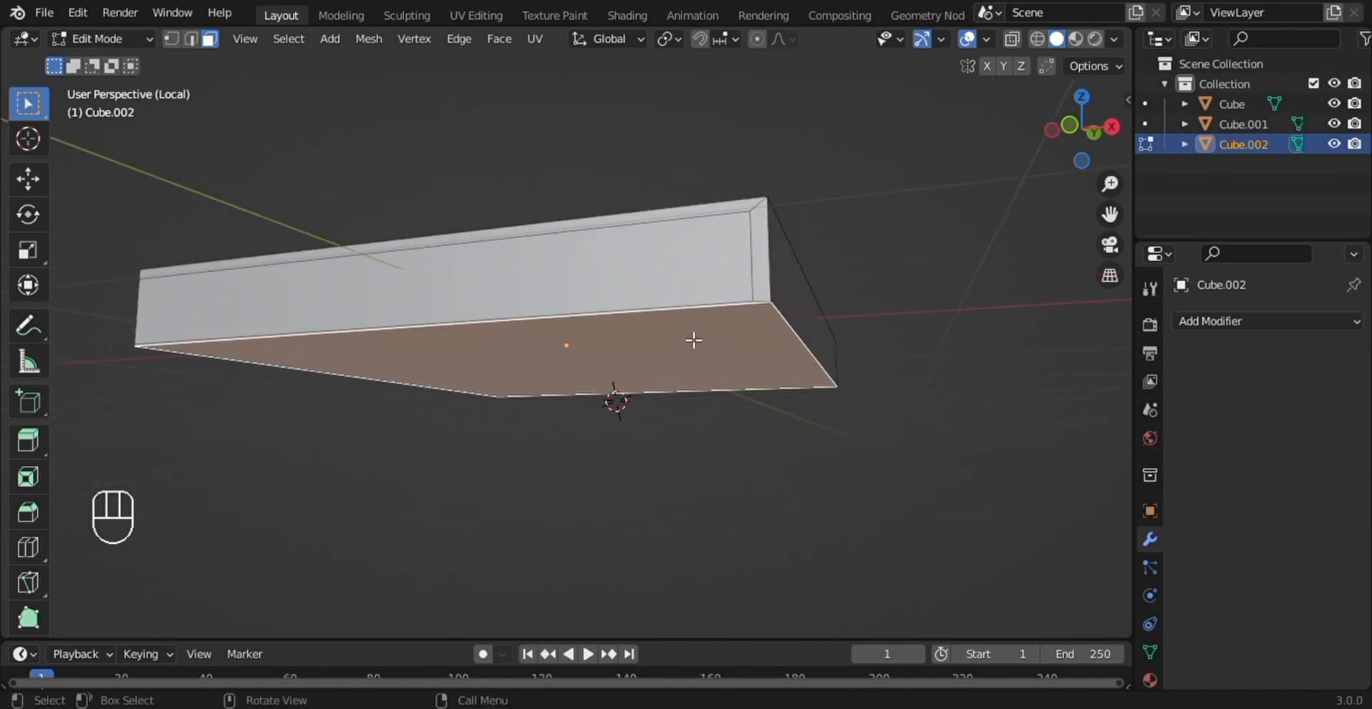
key("g")
key("z")
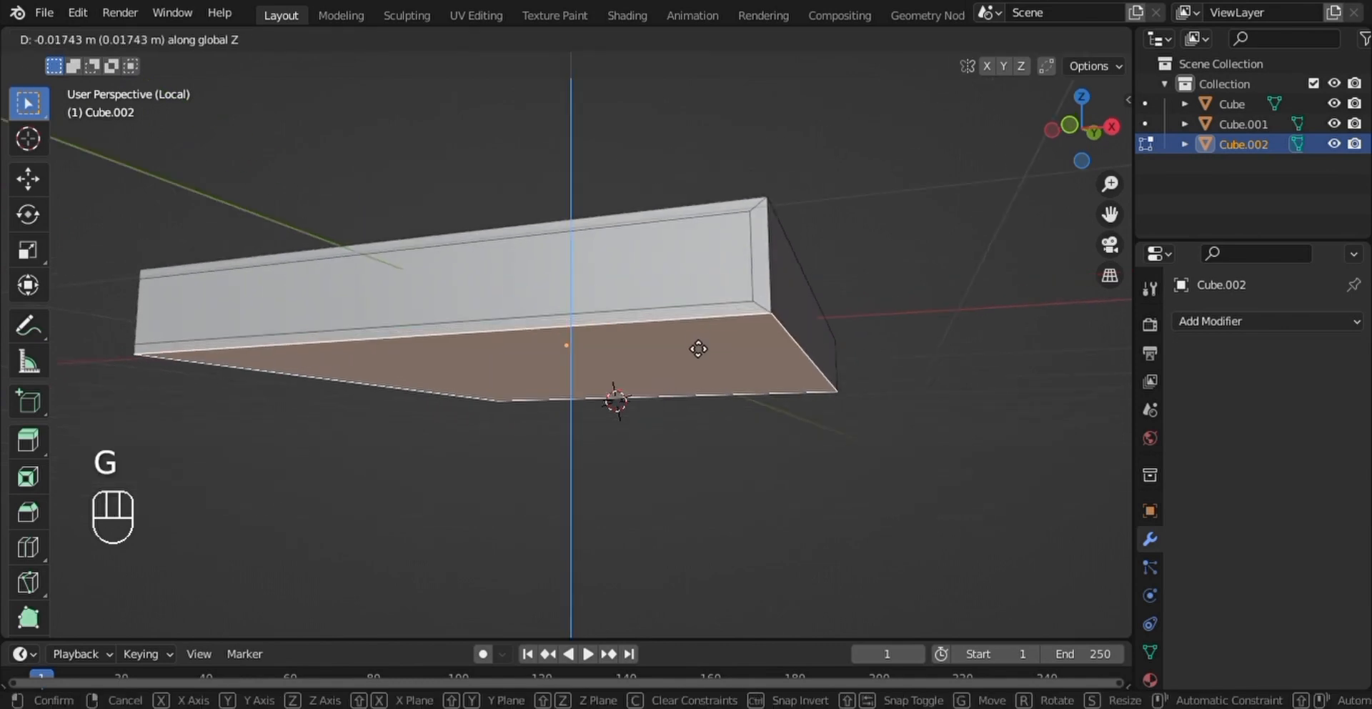
left_click(698, 349)
- Select the three cover-edge faces at one short end of the slab and extrude them outward about 0.045 m
middle_click_drag(698, 346, 751, 376)
left_click(759, 344)
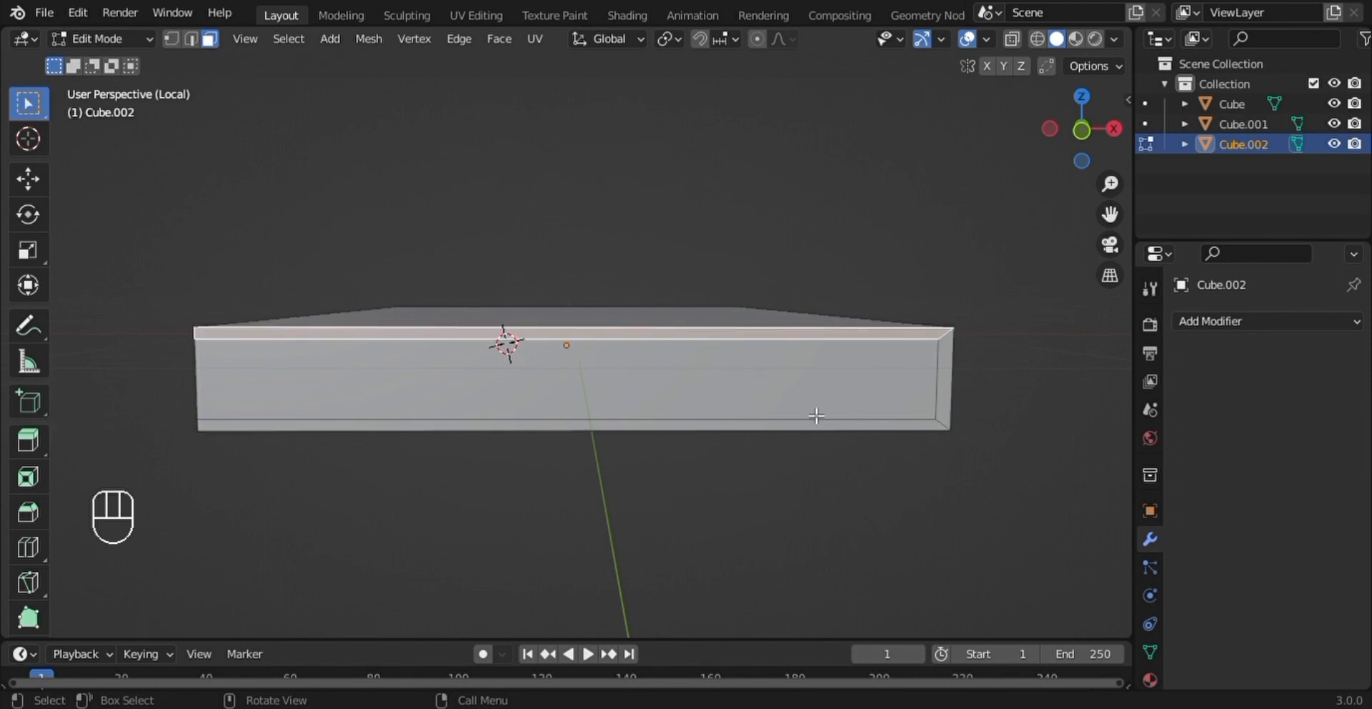
left_click(941, 408, "shift")
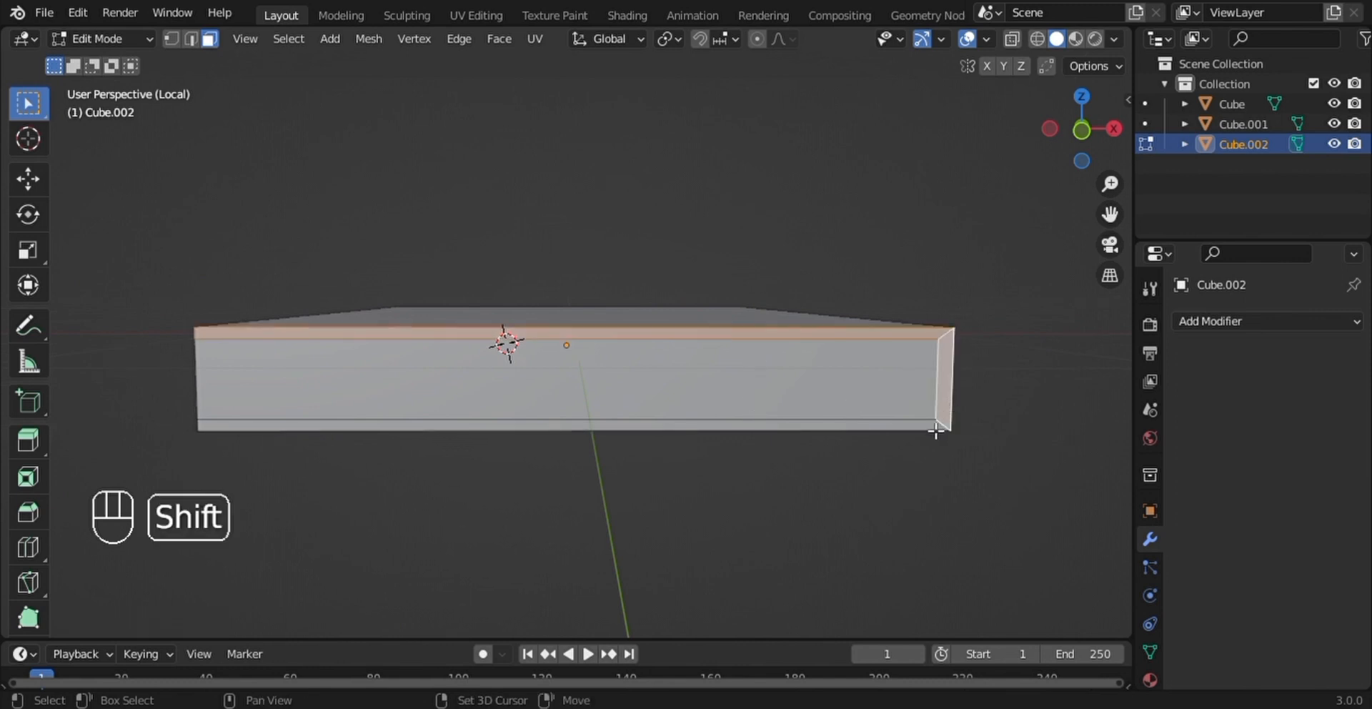
middle_click_drag(934, 429, 864, 434)
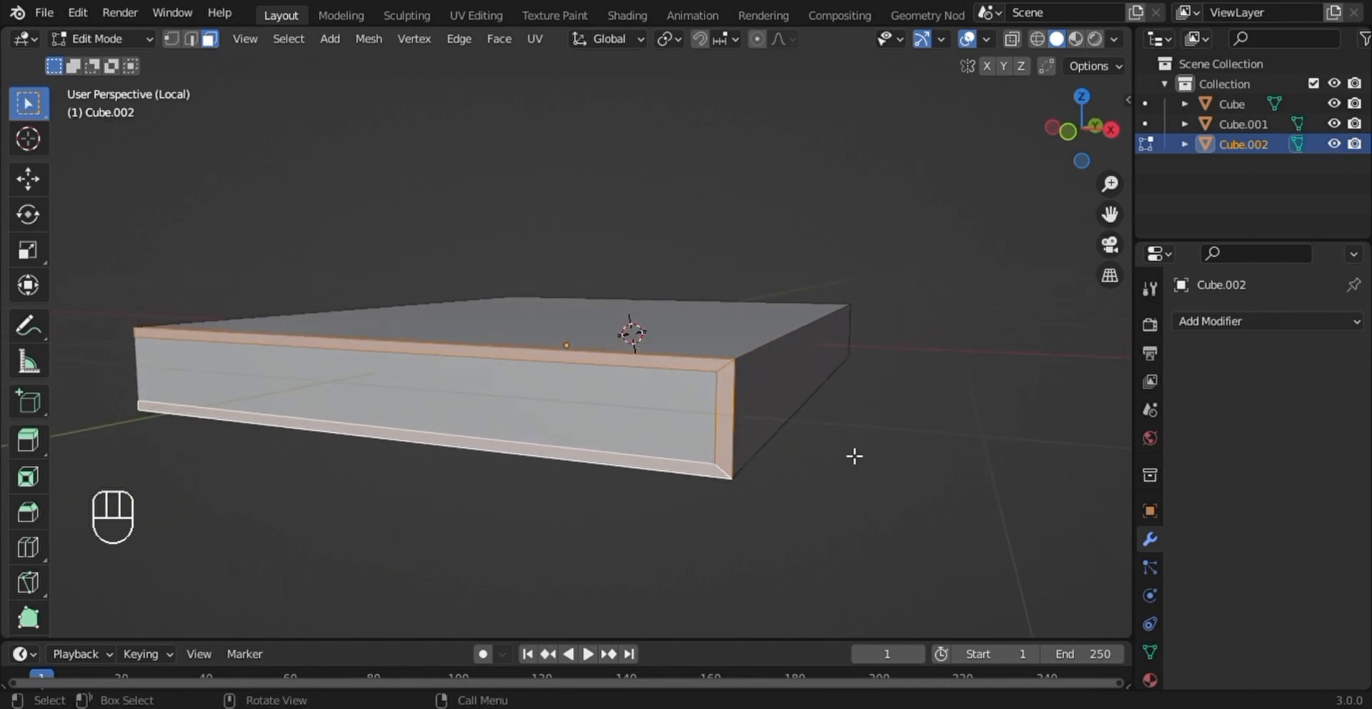
key("e")
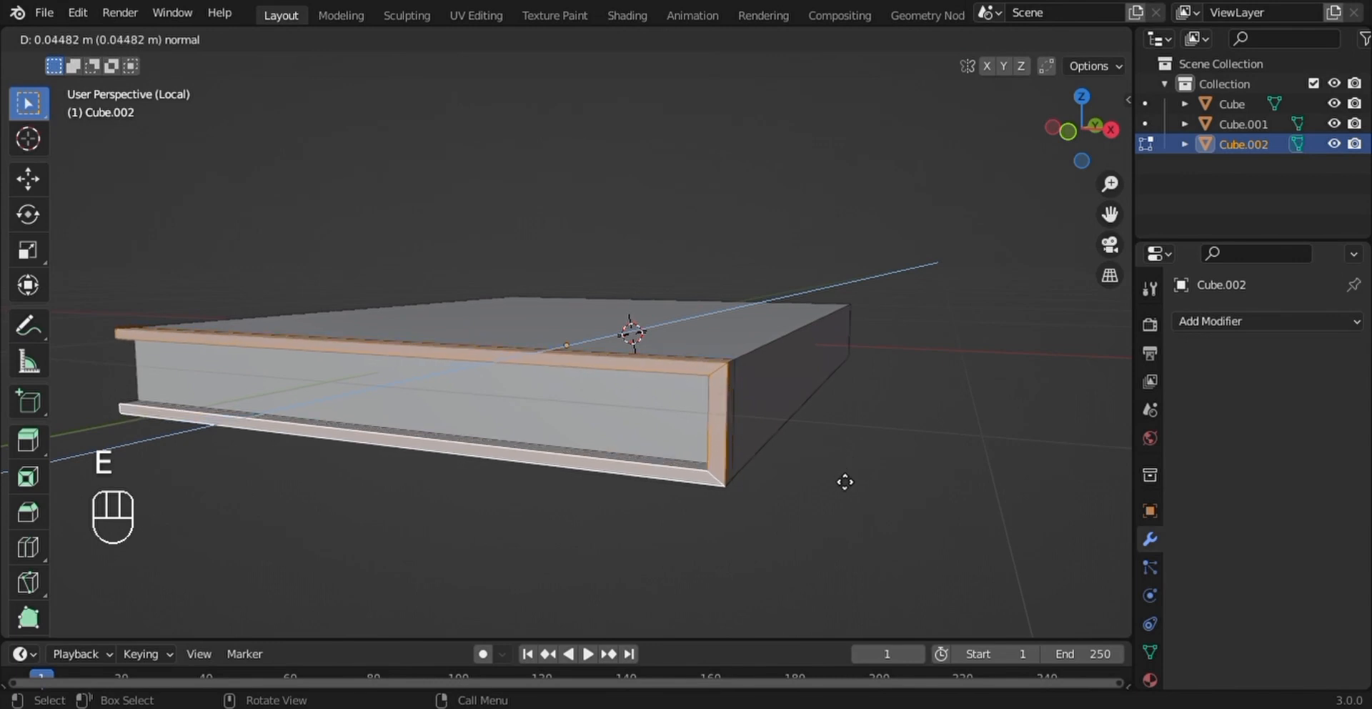
left_click(845, 482)
- Select the three cover-edge faces at the opposite short end of the slab and extrude them outward about 0.053 m
middle_click_drag(854, 465, 642, 428)
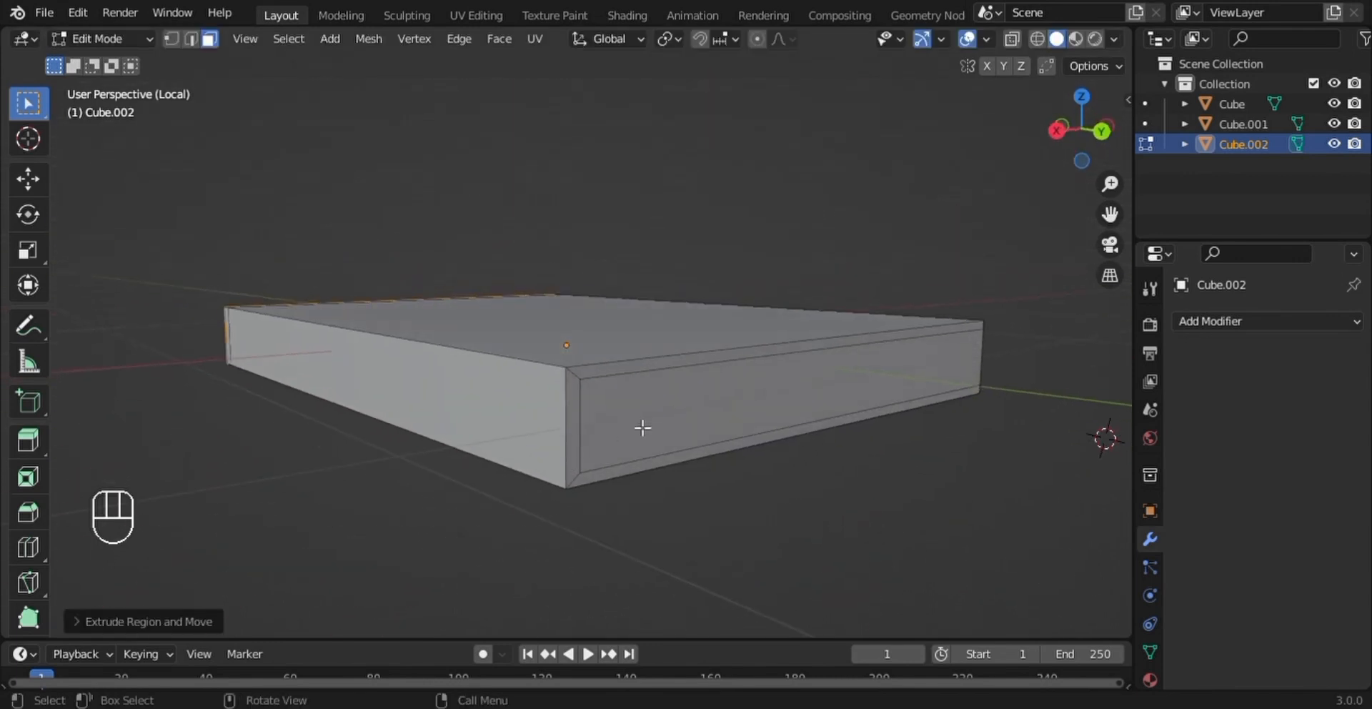
left_click(701, 368)
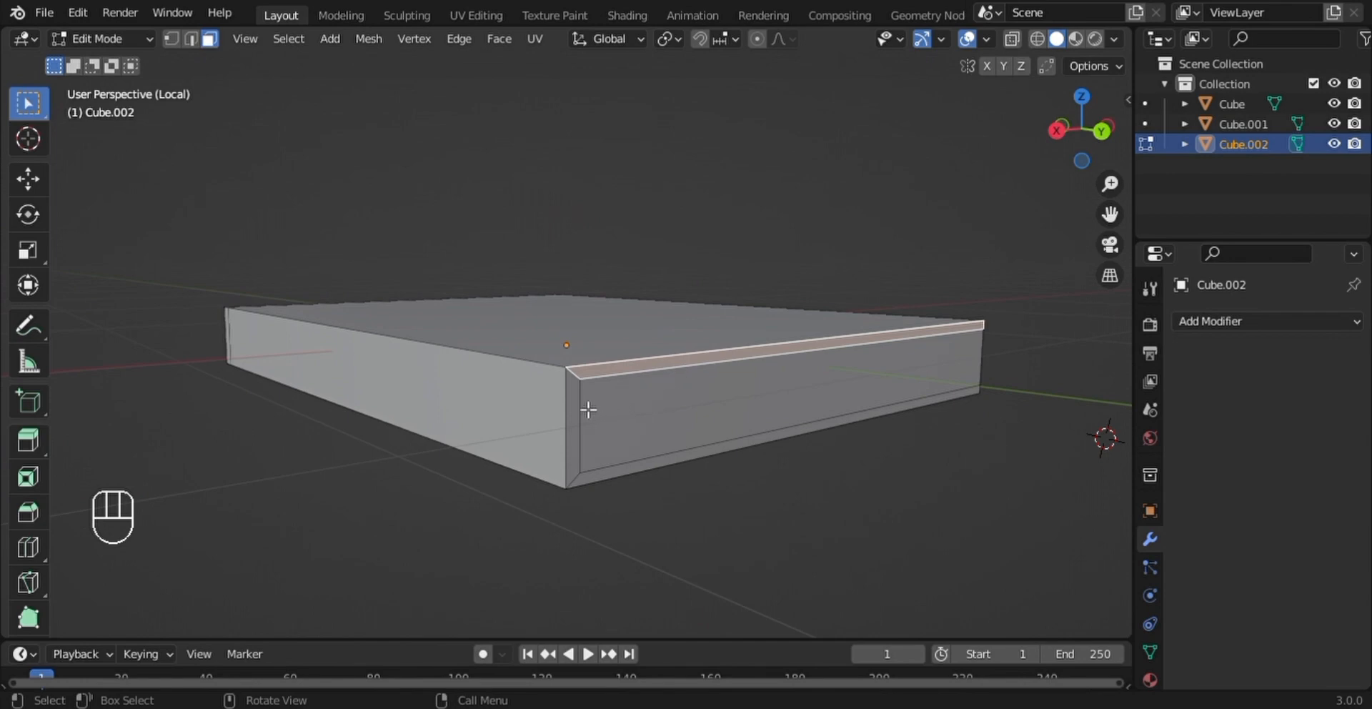
left_click(573, 429, "shift")
left_click(615, 477, "shift")
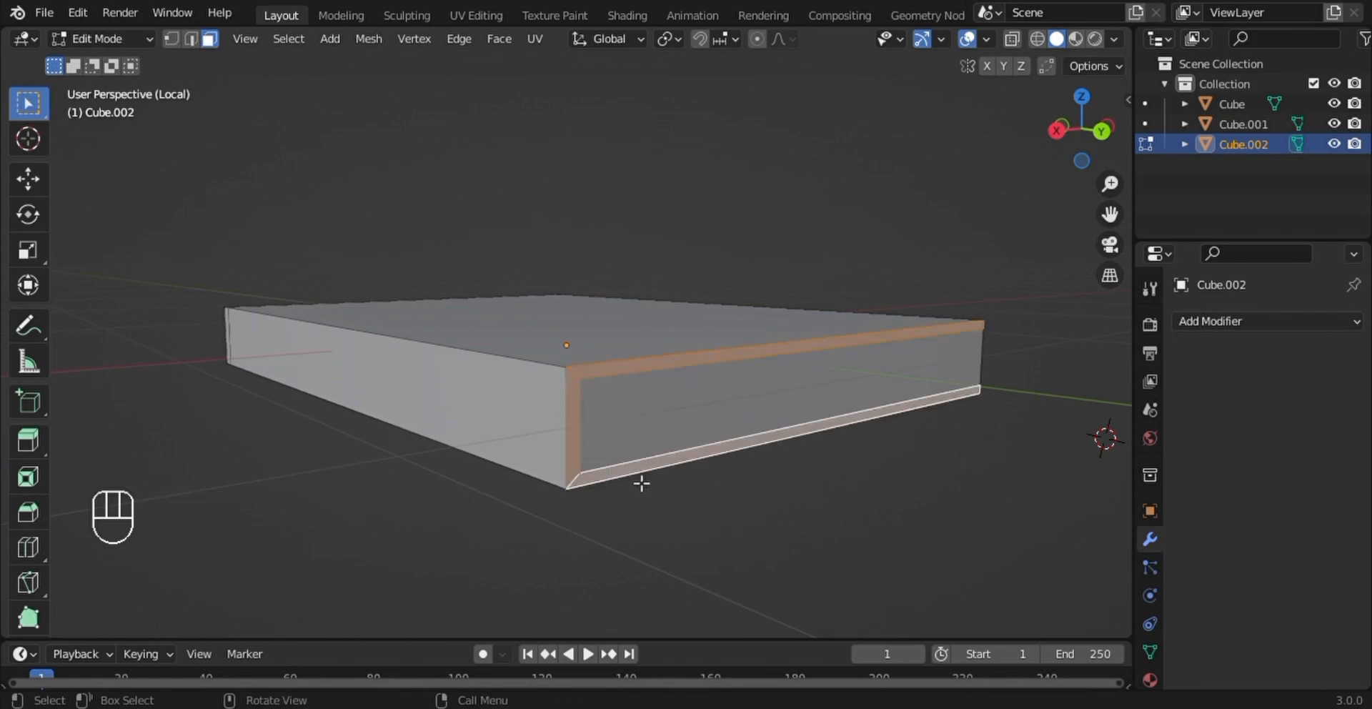
key("e")
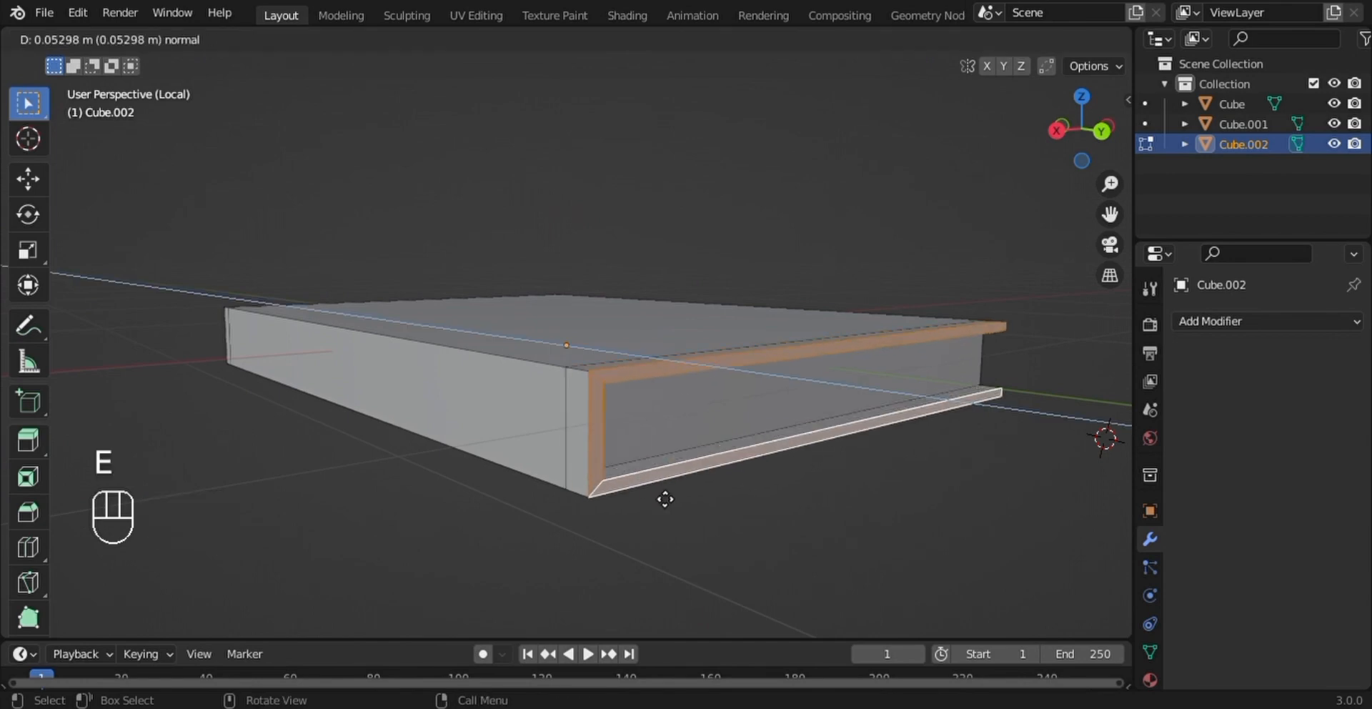
left_click(665, 498)
- Select the upper and lower cover-edge faces along the long open side, including their end pieces, and extrude them about 0.041 m
middle_click_drag(731, 477, 521, 453)
middle_click_drag(567, 270, 347, 403)
left_click(276, 414, "shift")
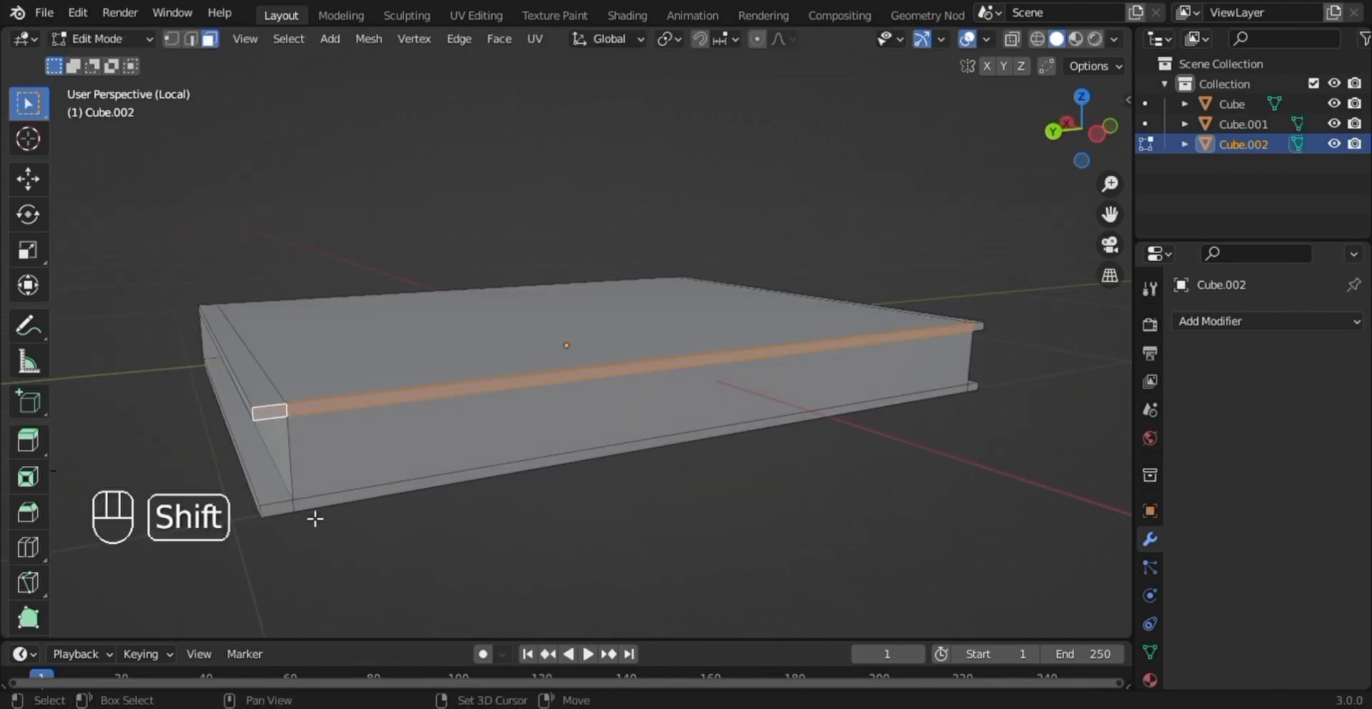
middle_click_drag(306, 510, 392, 478)
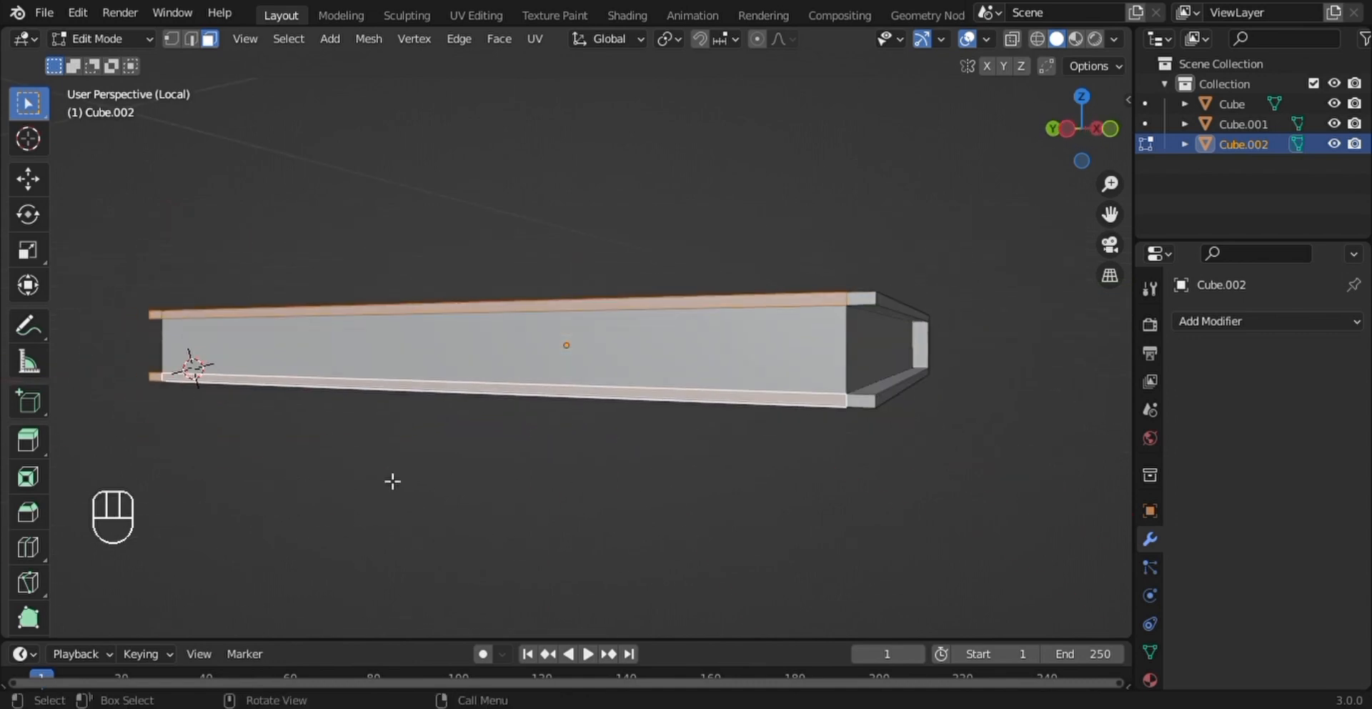
left_click(867, 301, "shift")
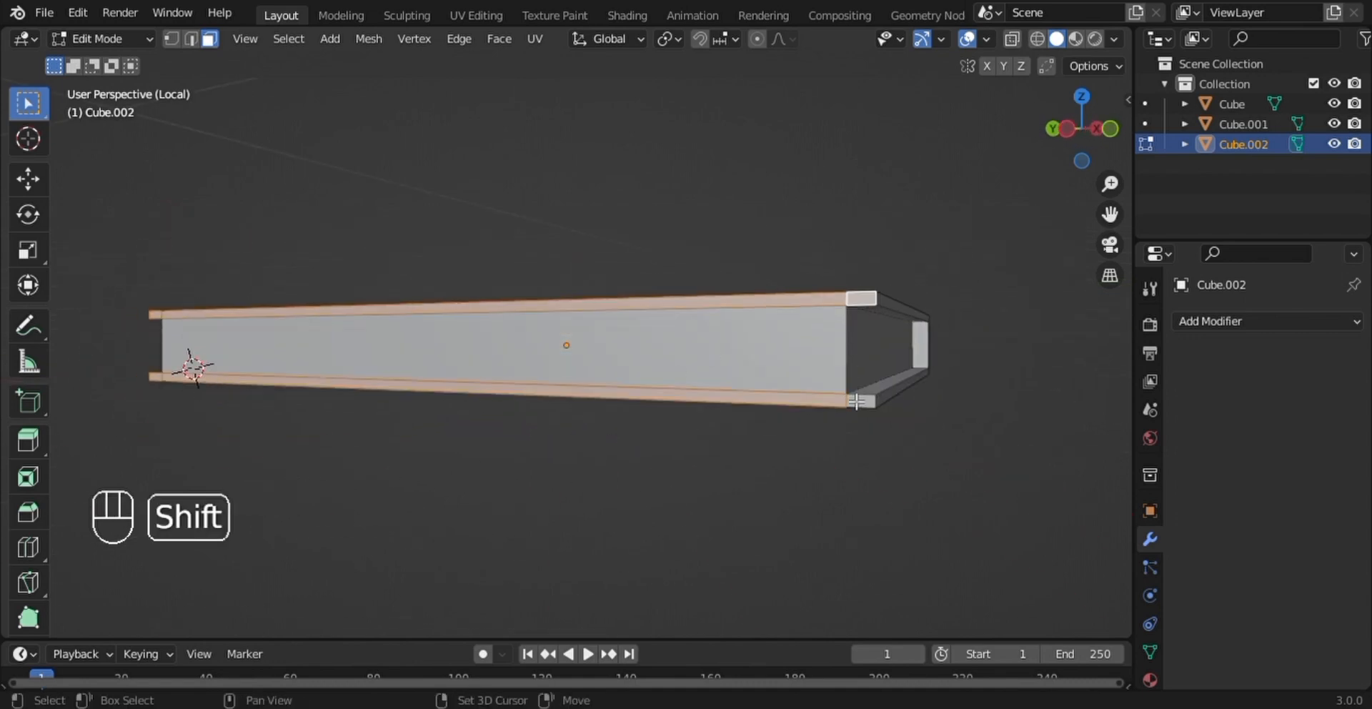
left_click(857, 403, "shift")
key("e")
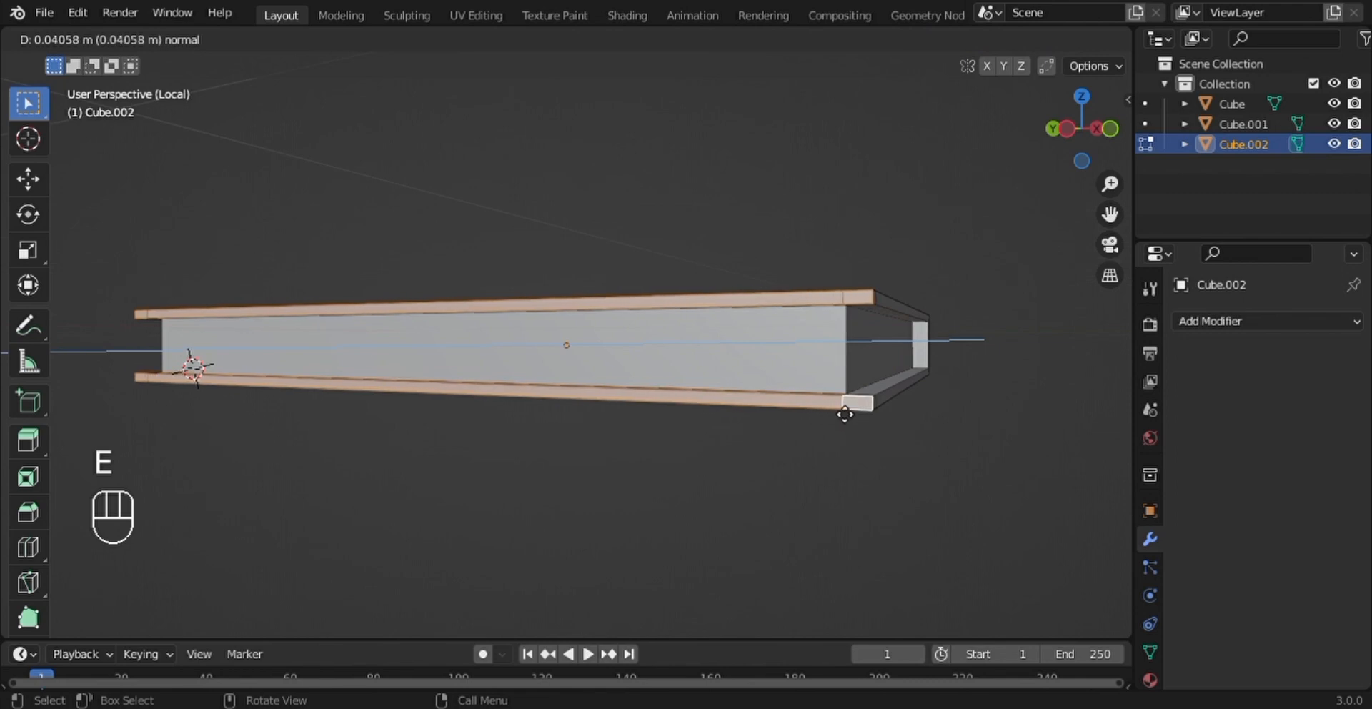
left_click(847, 405)
- Deselect the faces, leave Local View, and return to Object Mode with the book selected
middle_click_drag(847, 405, 692, 428)
key("alt+a")
key("KP_Divide")
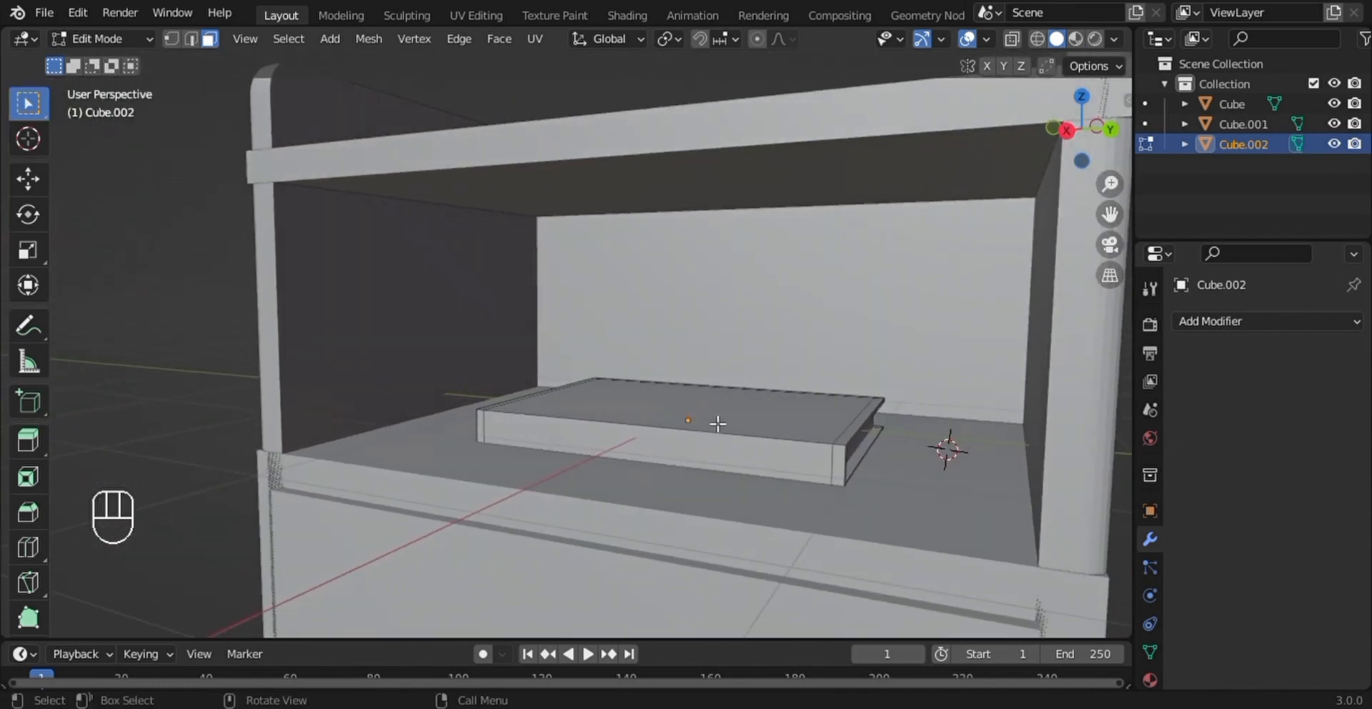
key("Tab")
left_click(711, 418)
left_click(875, 427)
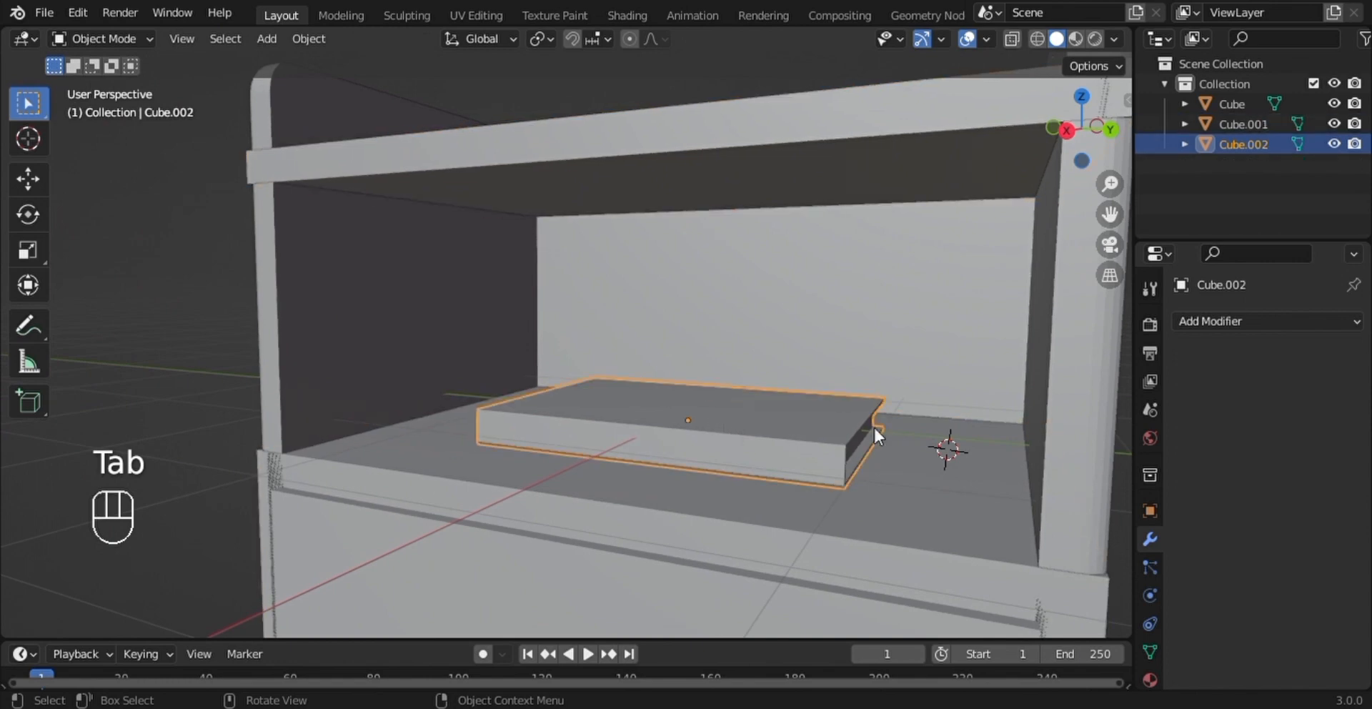
- Duplicate the book and move the copy up along Z about 0.18 m onto the original
key("shift+d")
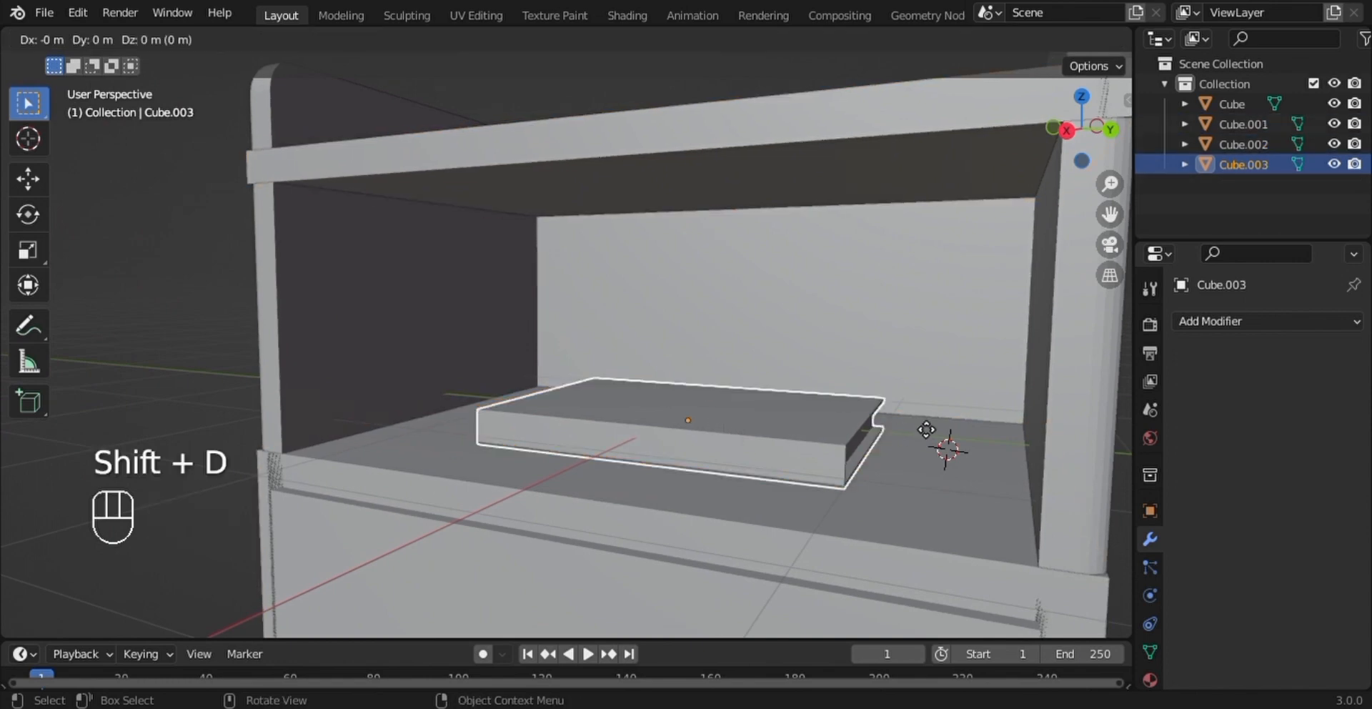
key("z")
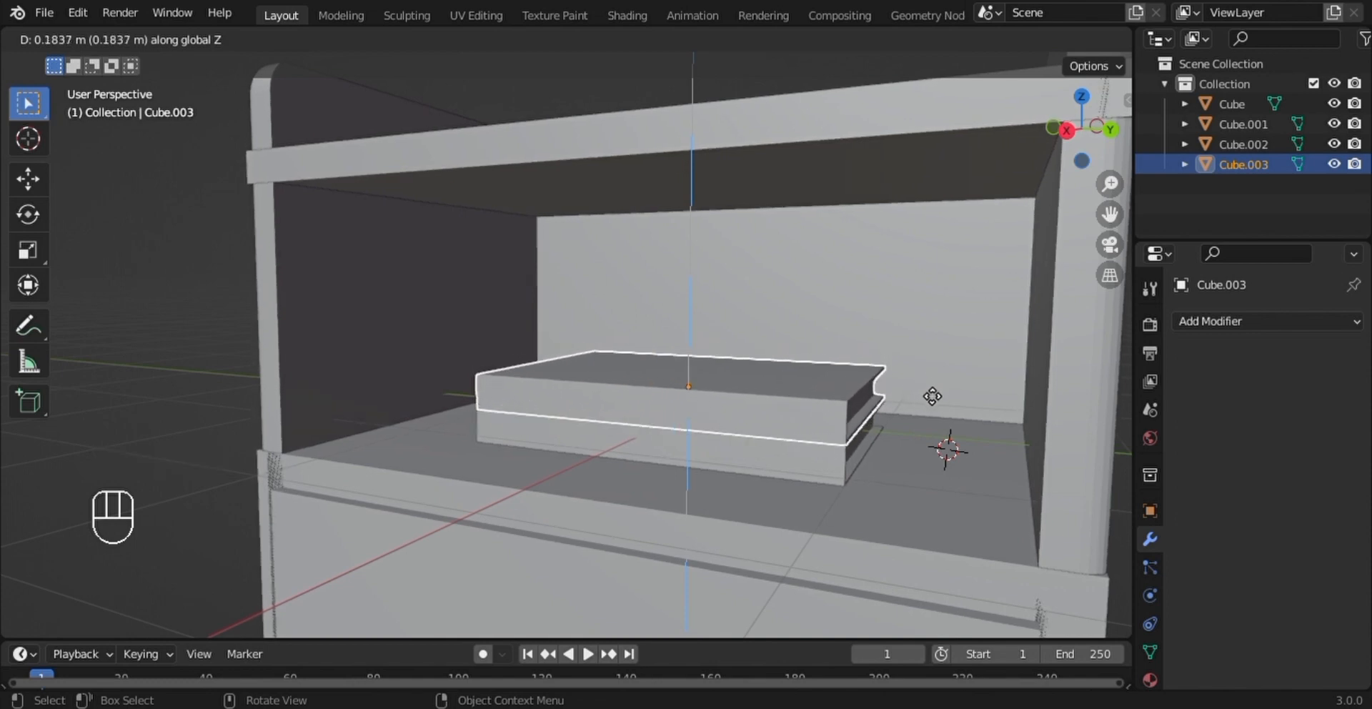
left_click(924, 387)
- Scale the duplicated book to about 0.82 along Z and lower it to rest on the book beneath
key("s")
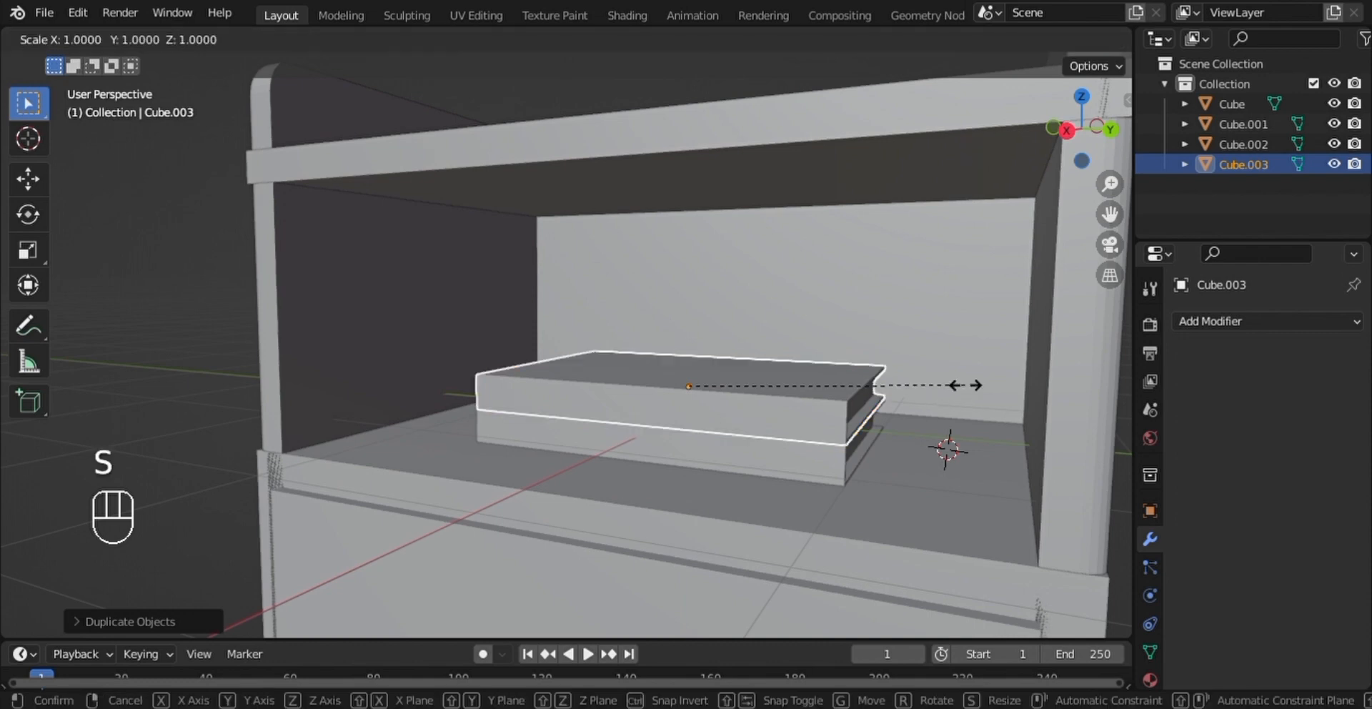
key("z")
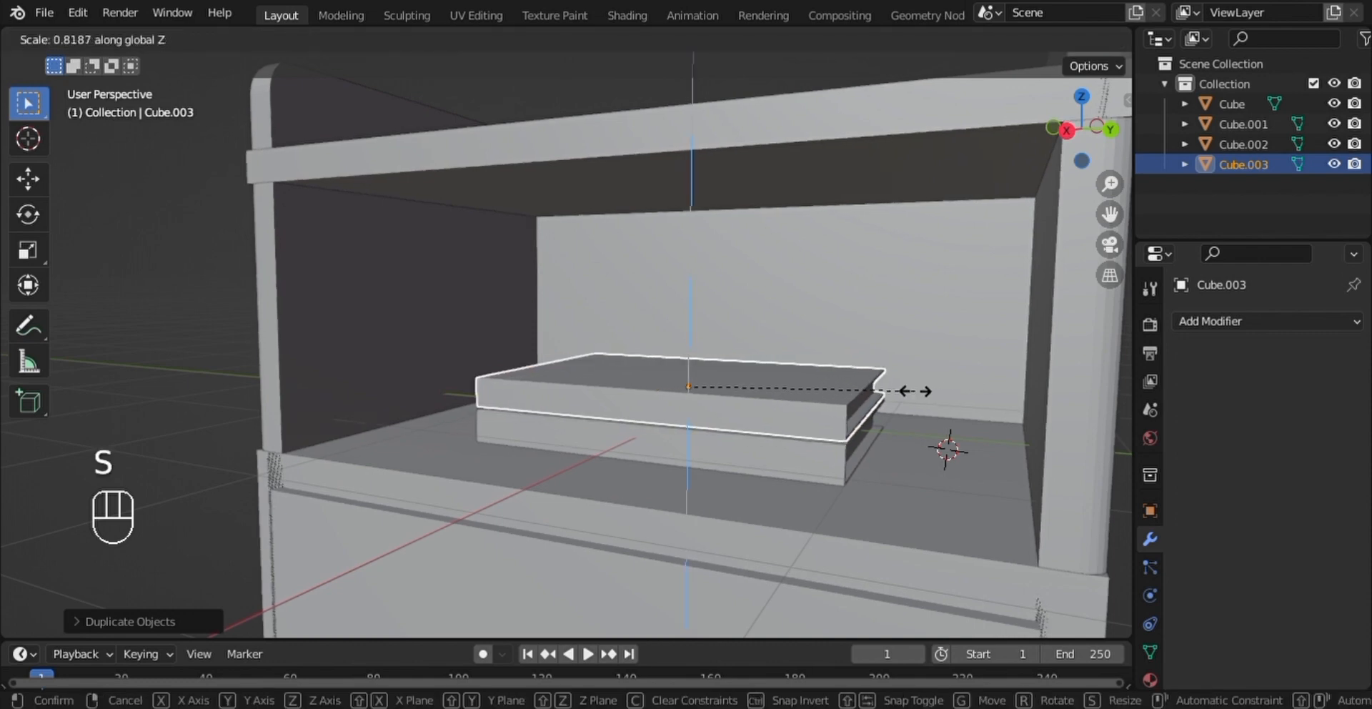
left_click(904, 389)
key("g")
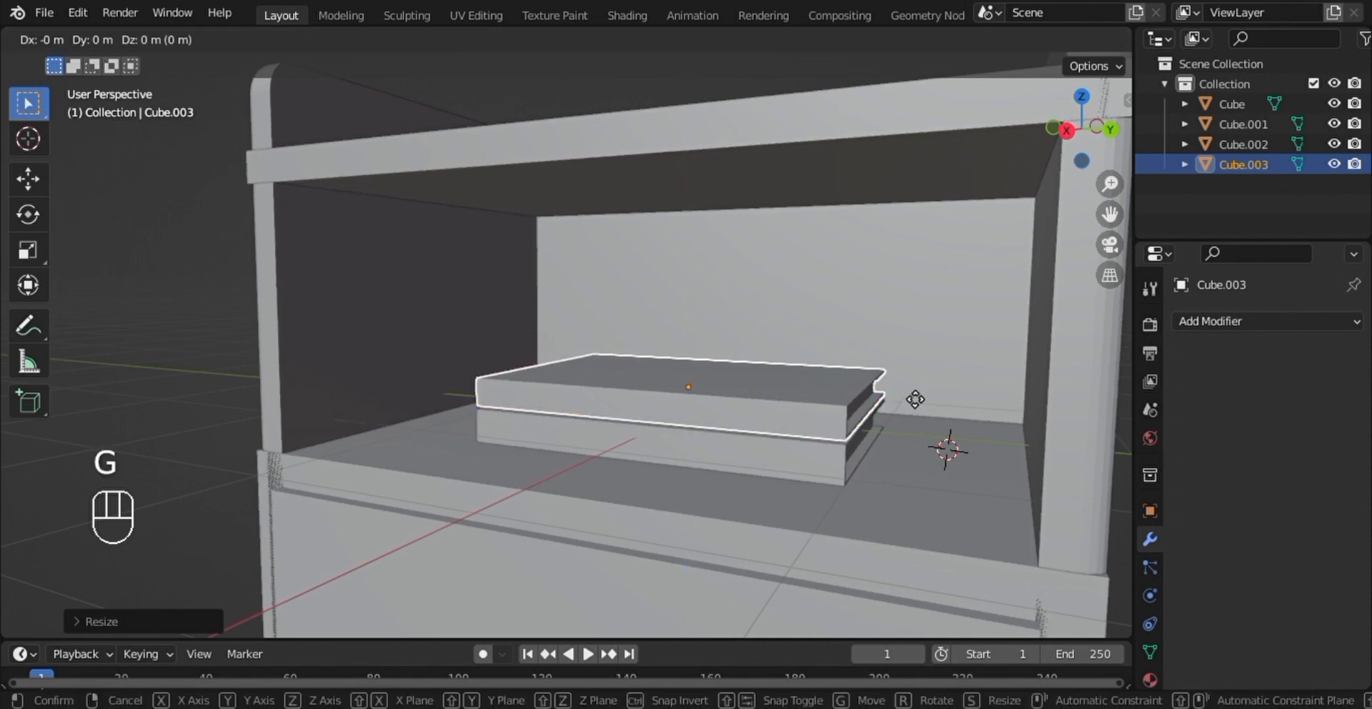
key("z")
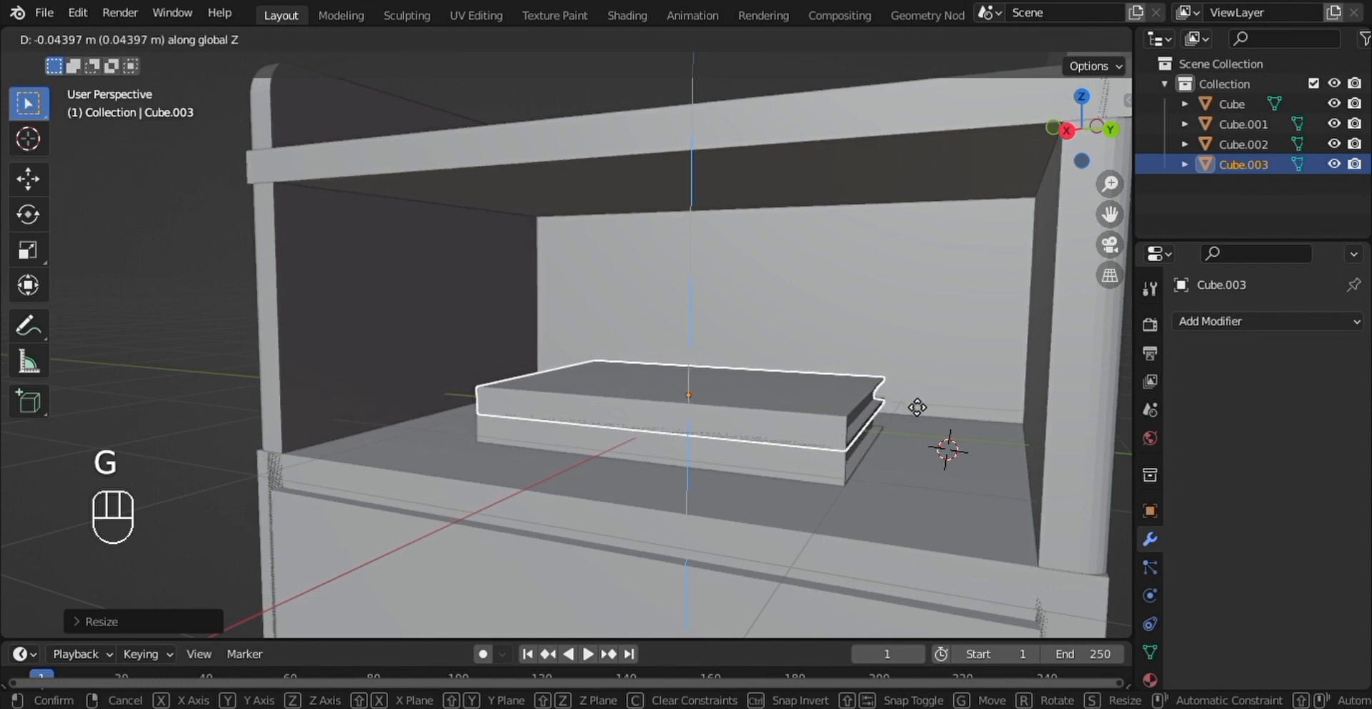
left_click(911, 397)
- Rotate the upper book about -10.6° around Z
key("r")
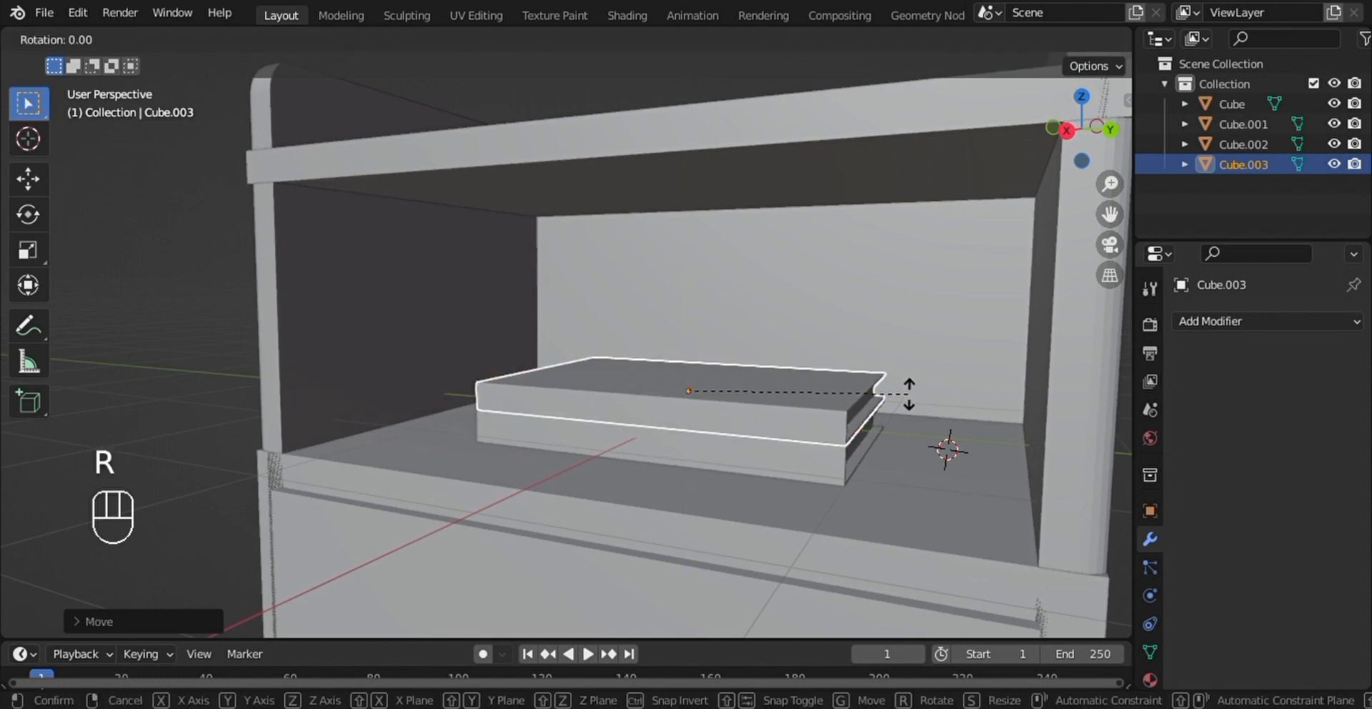
key("z")
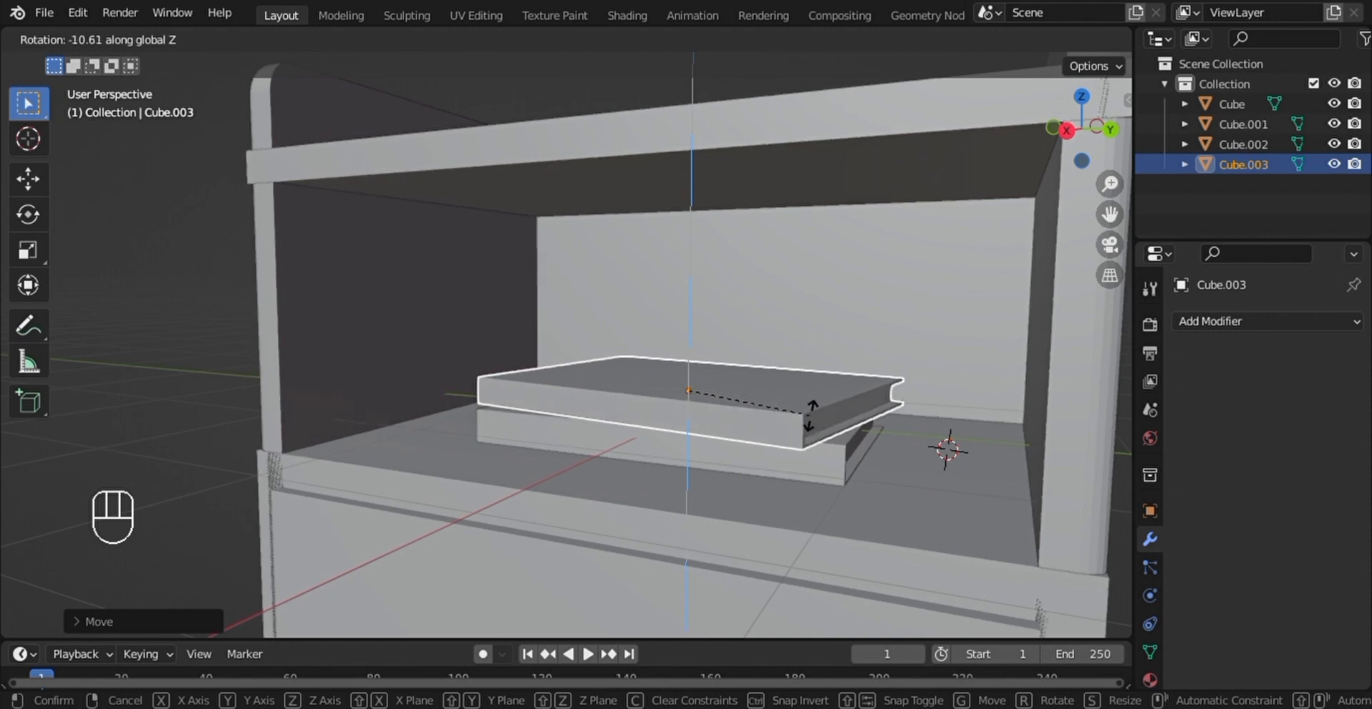
left_click(855, 407)
- Duplicate the rotated book and raise the copy along Z as a third book on the stack
key("shift+d")
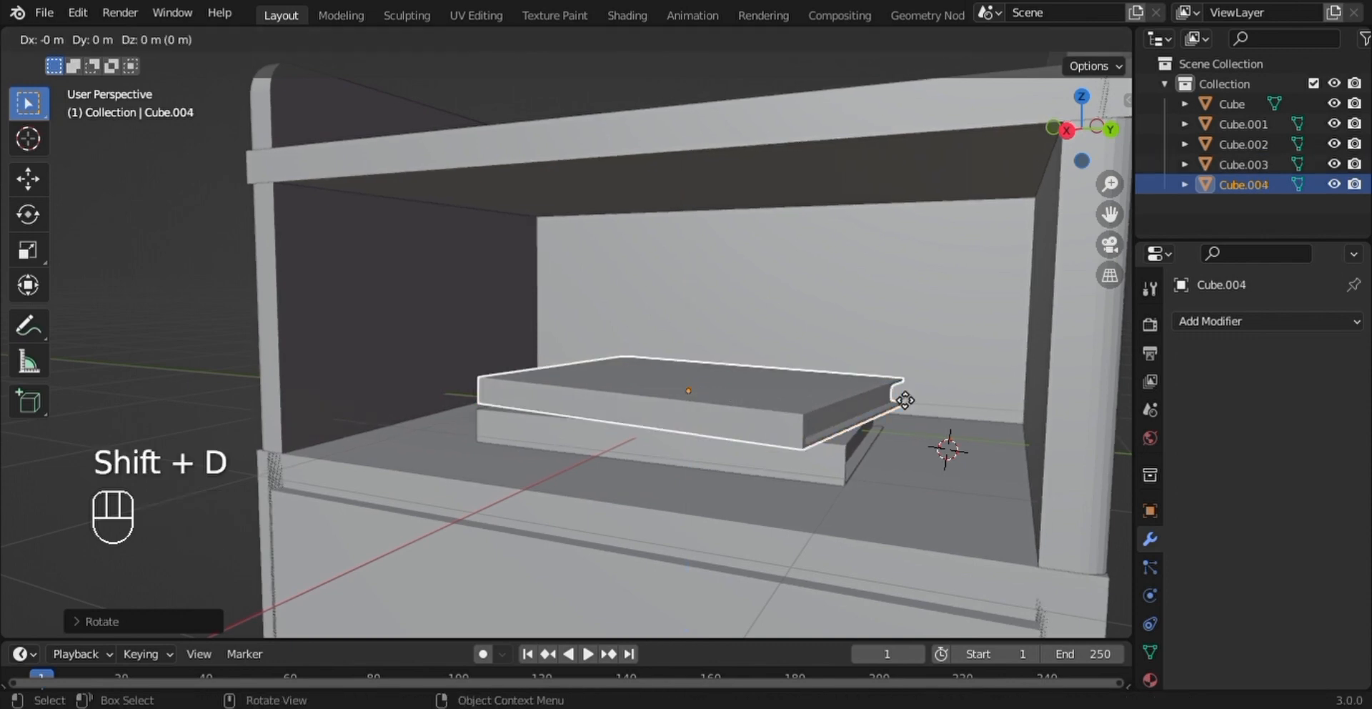
key("z")
left_click(903, 366)
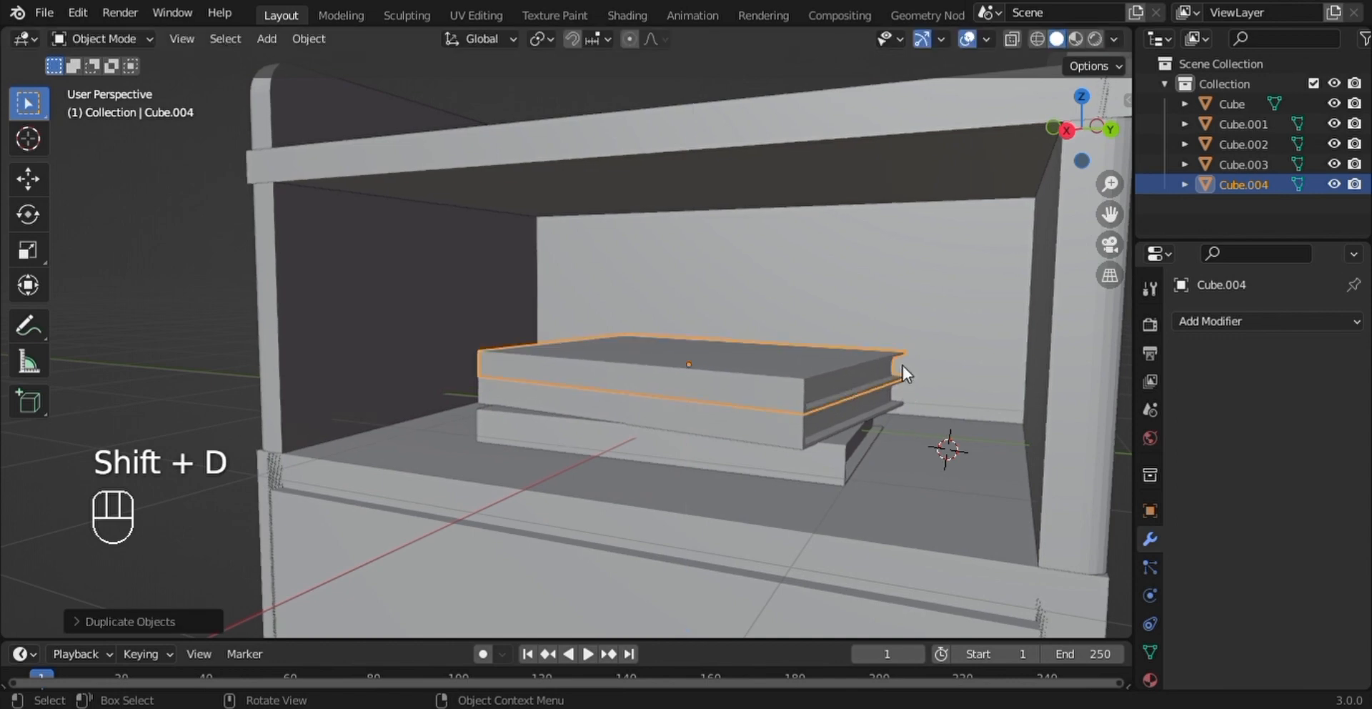
- Rotate the topmost book slightly in the positive direction around Z and deselect it
key("r")
key("z")
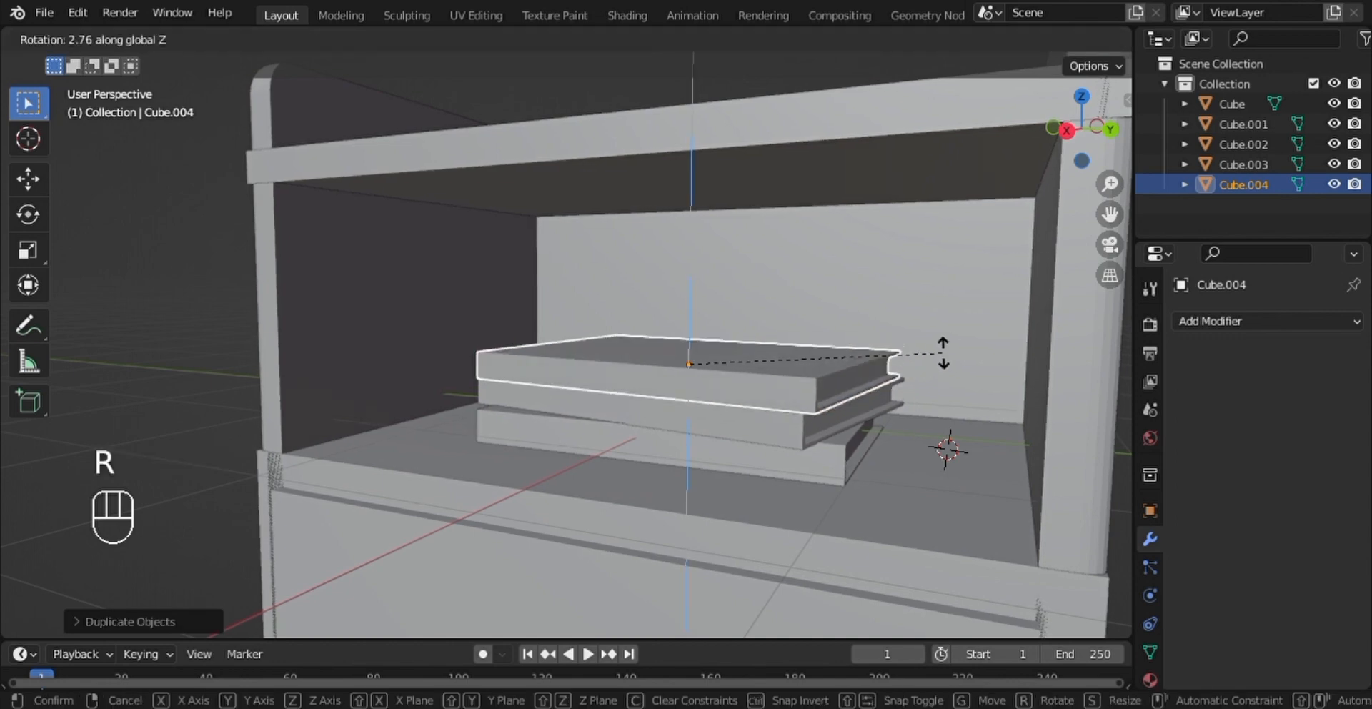
left_click(975, 331)
middle_click_drag(976, 331, 1038, 344)
left_click(1031, 377)
scroll(1025, 325, "down", 3)
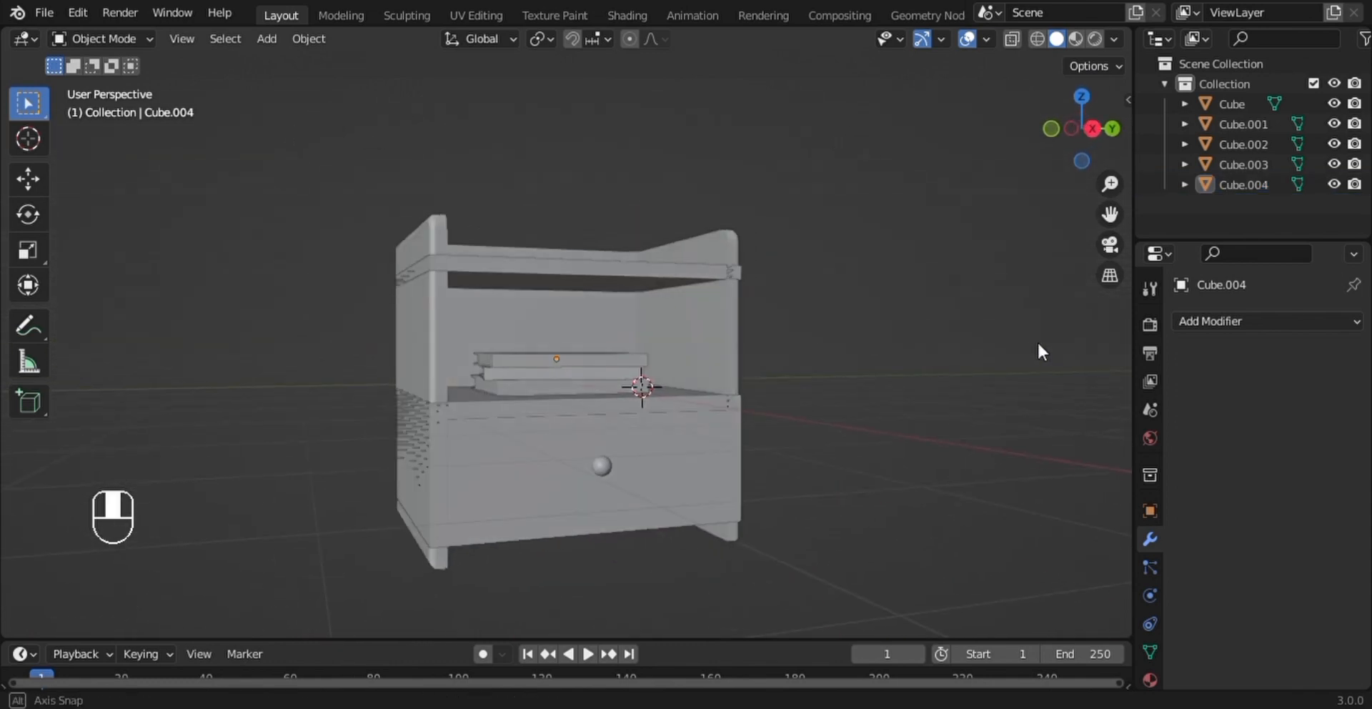